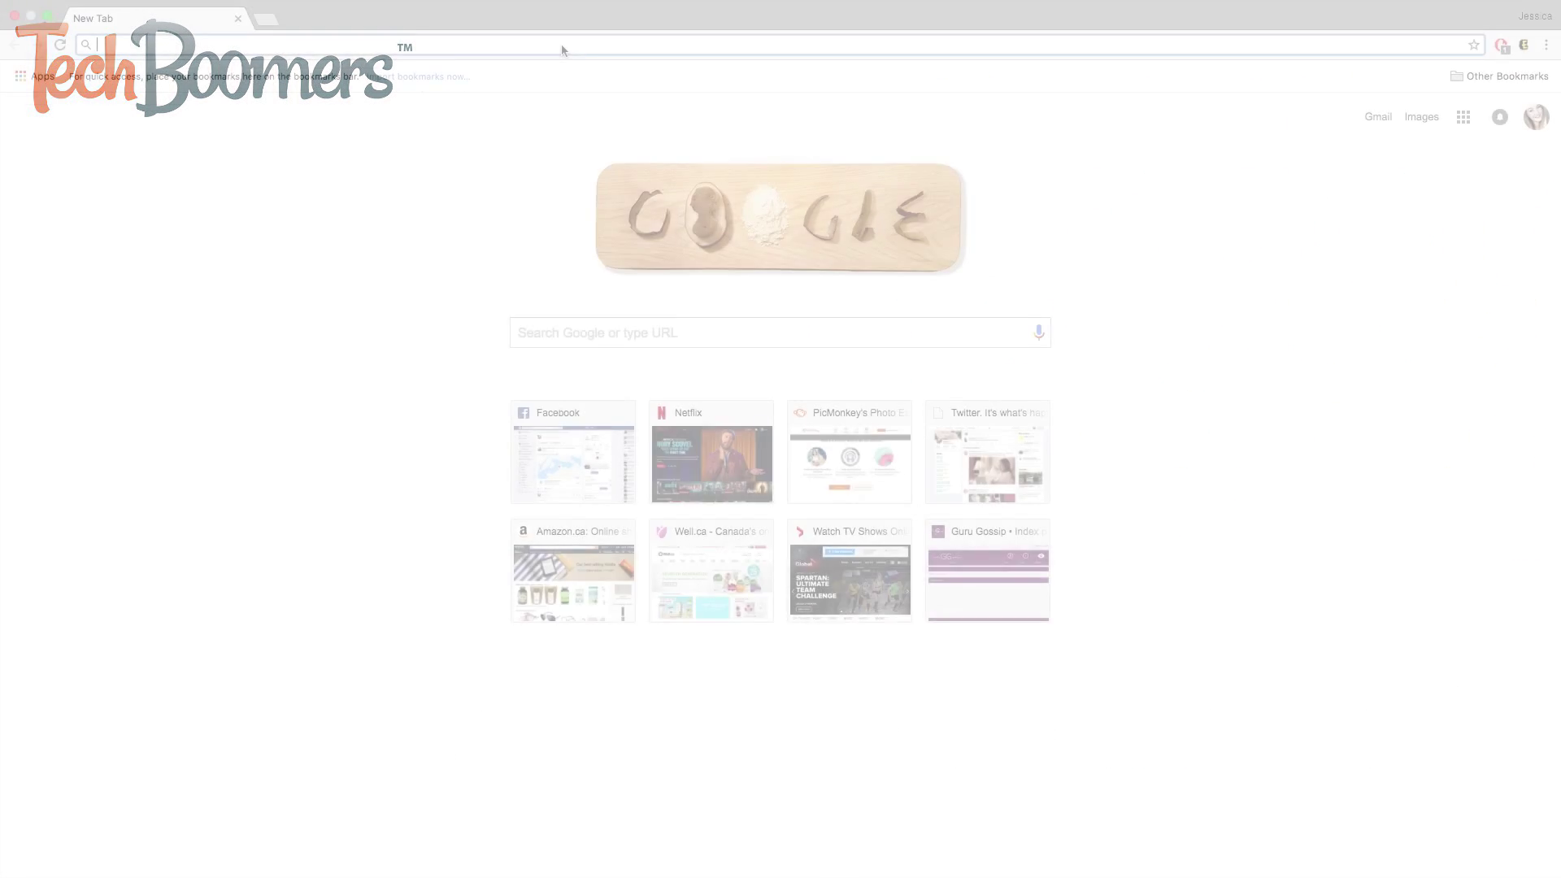
Go to airbnb.com and bring up the login form
type(".com")
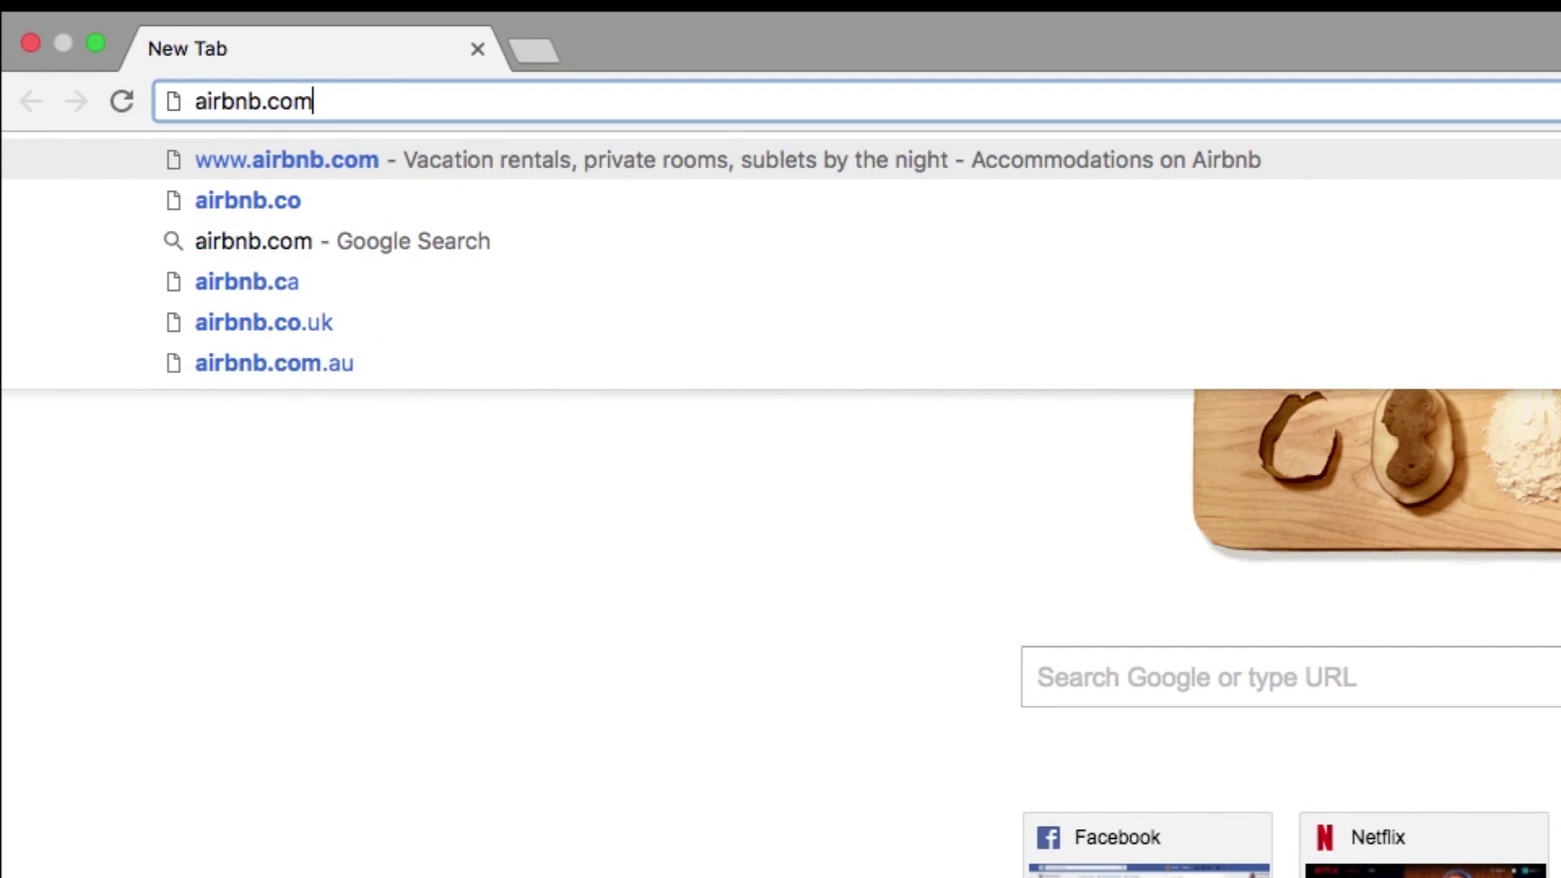
key("Return")
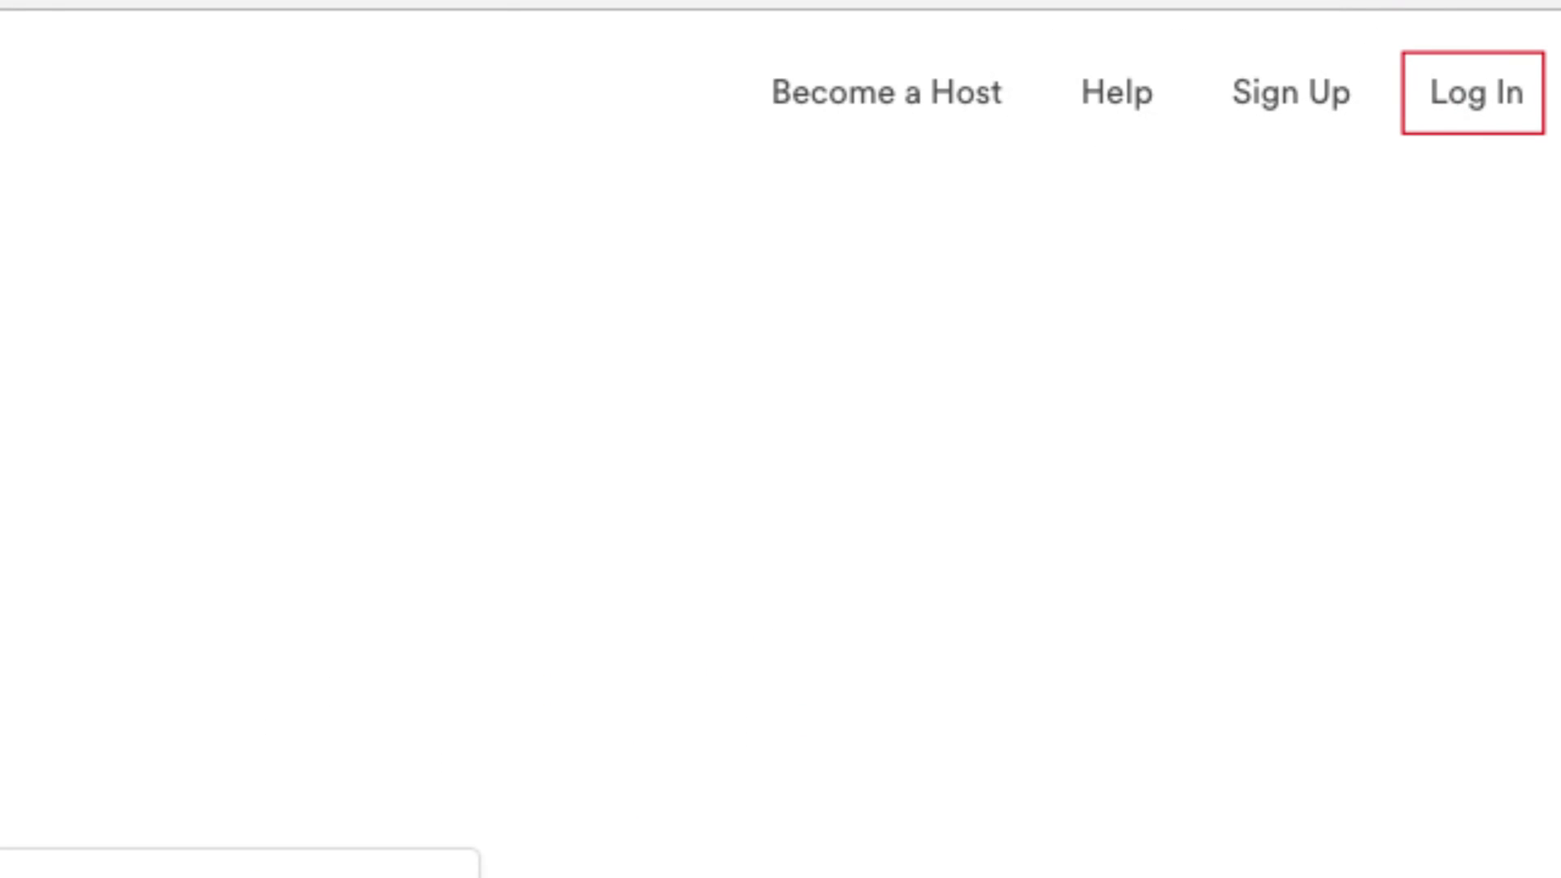
left_click(1473, 93)
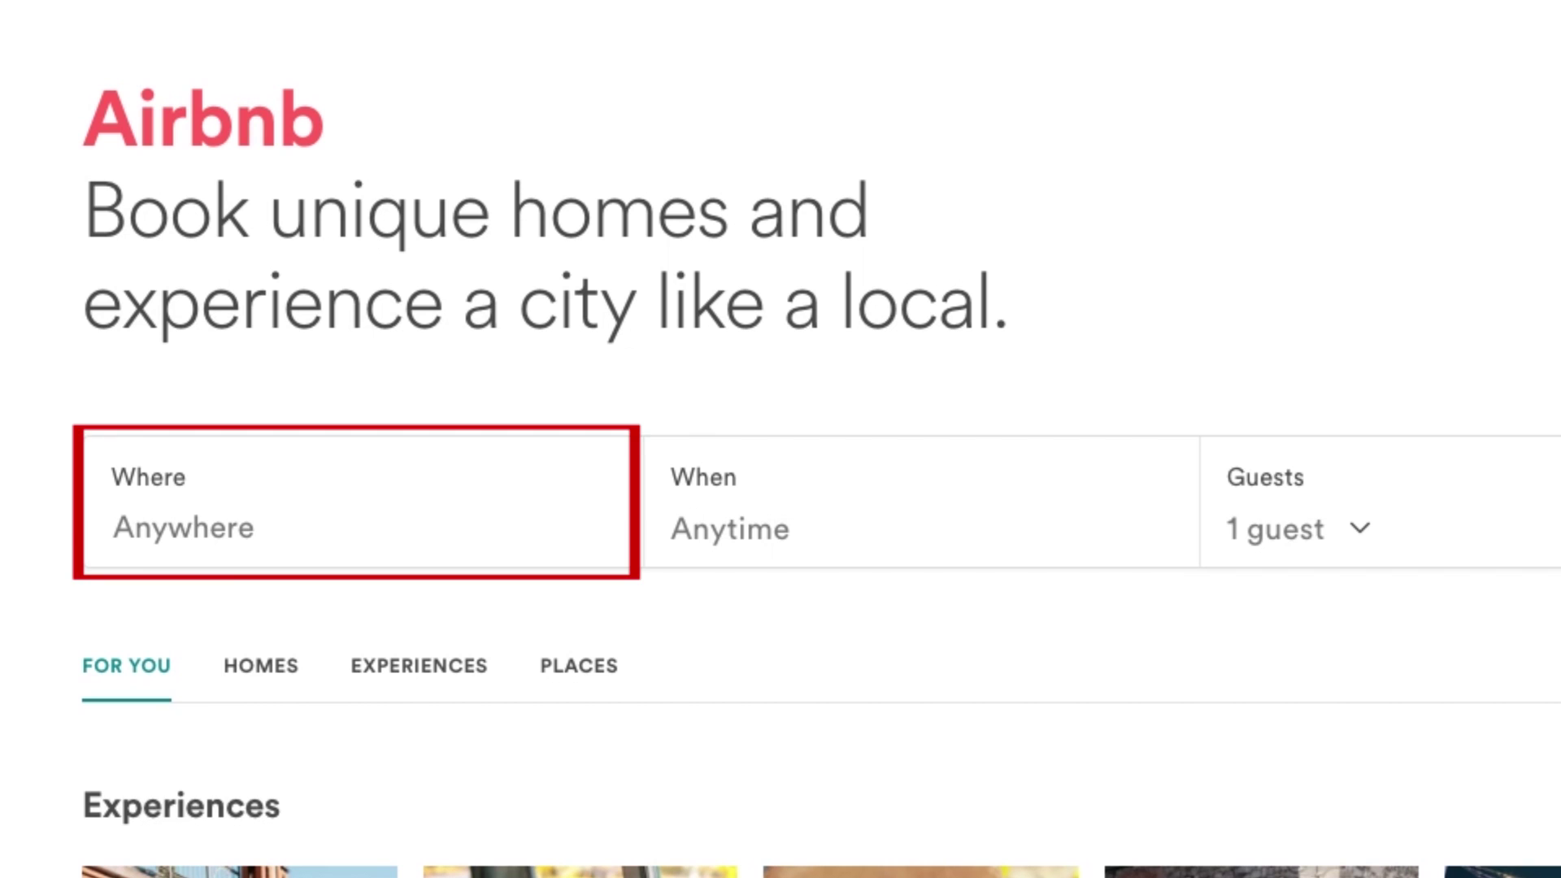
Search Toronto homes for check-in July 10, check-out July 11, with 2 adults
left_click(93, 525)
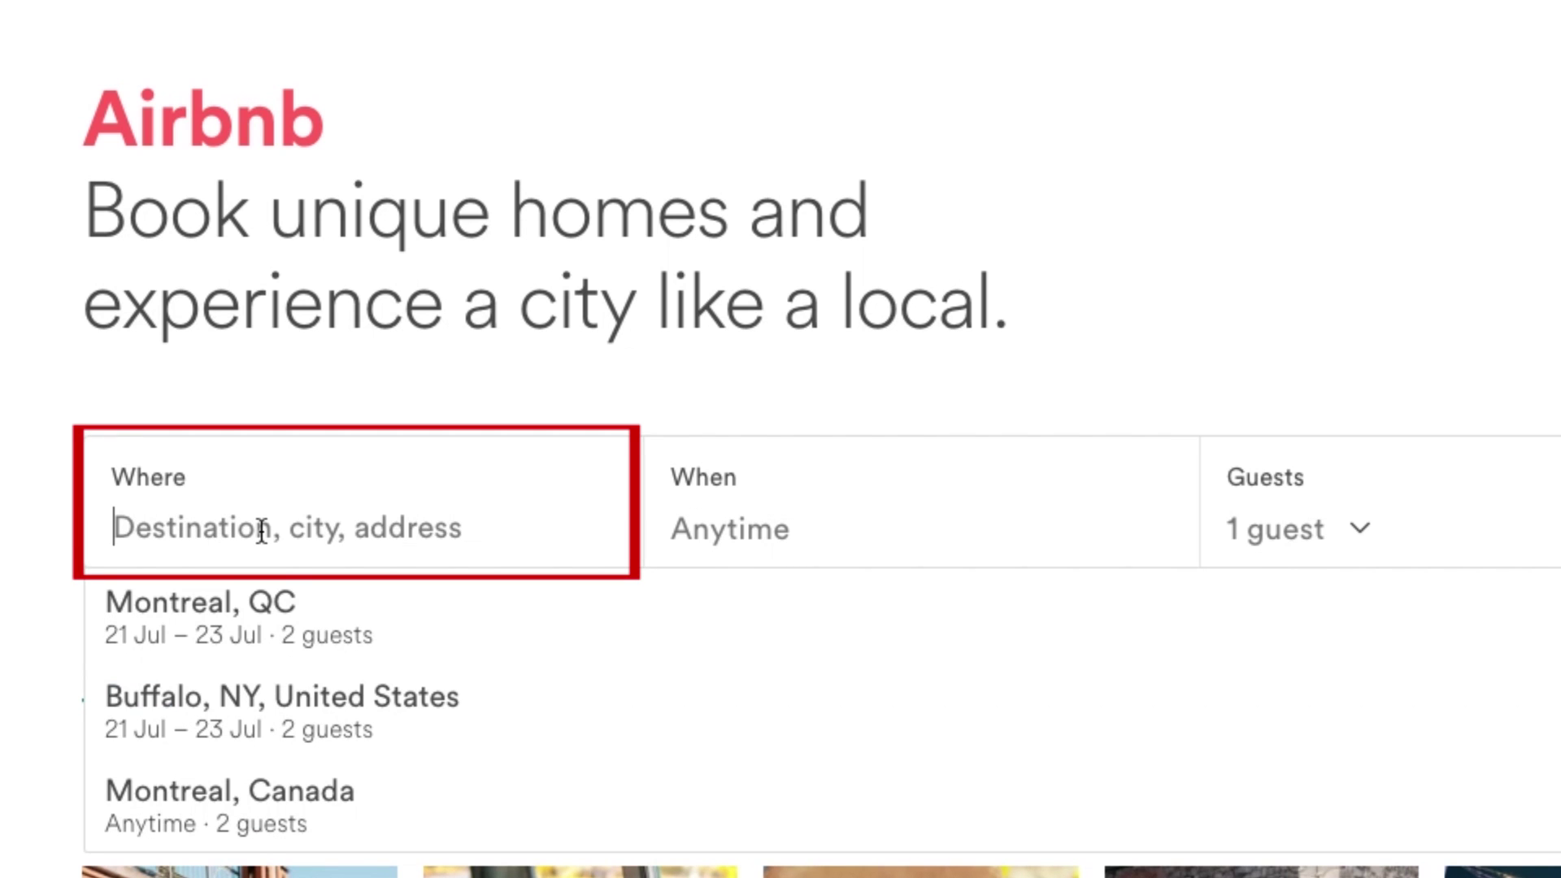
type("toronto")
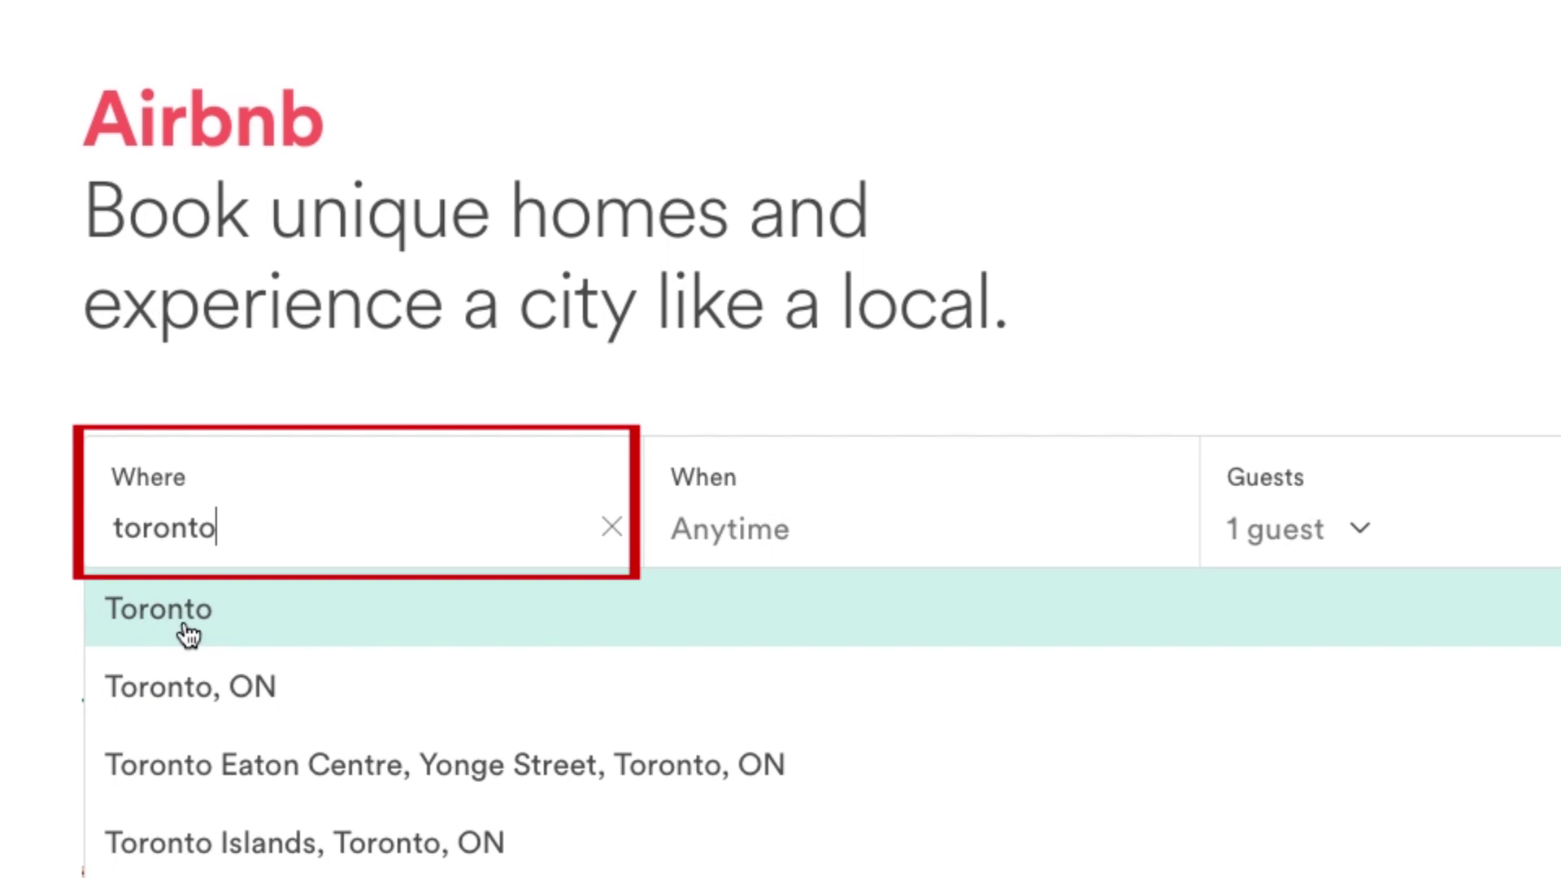
left_click(201, 683)
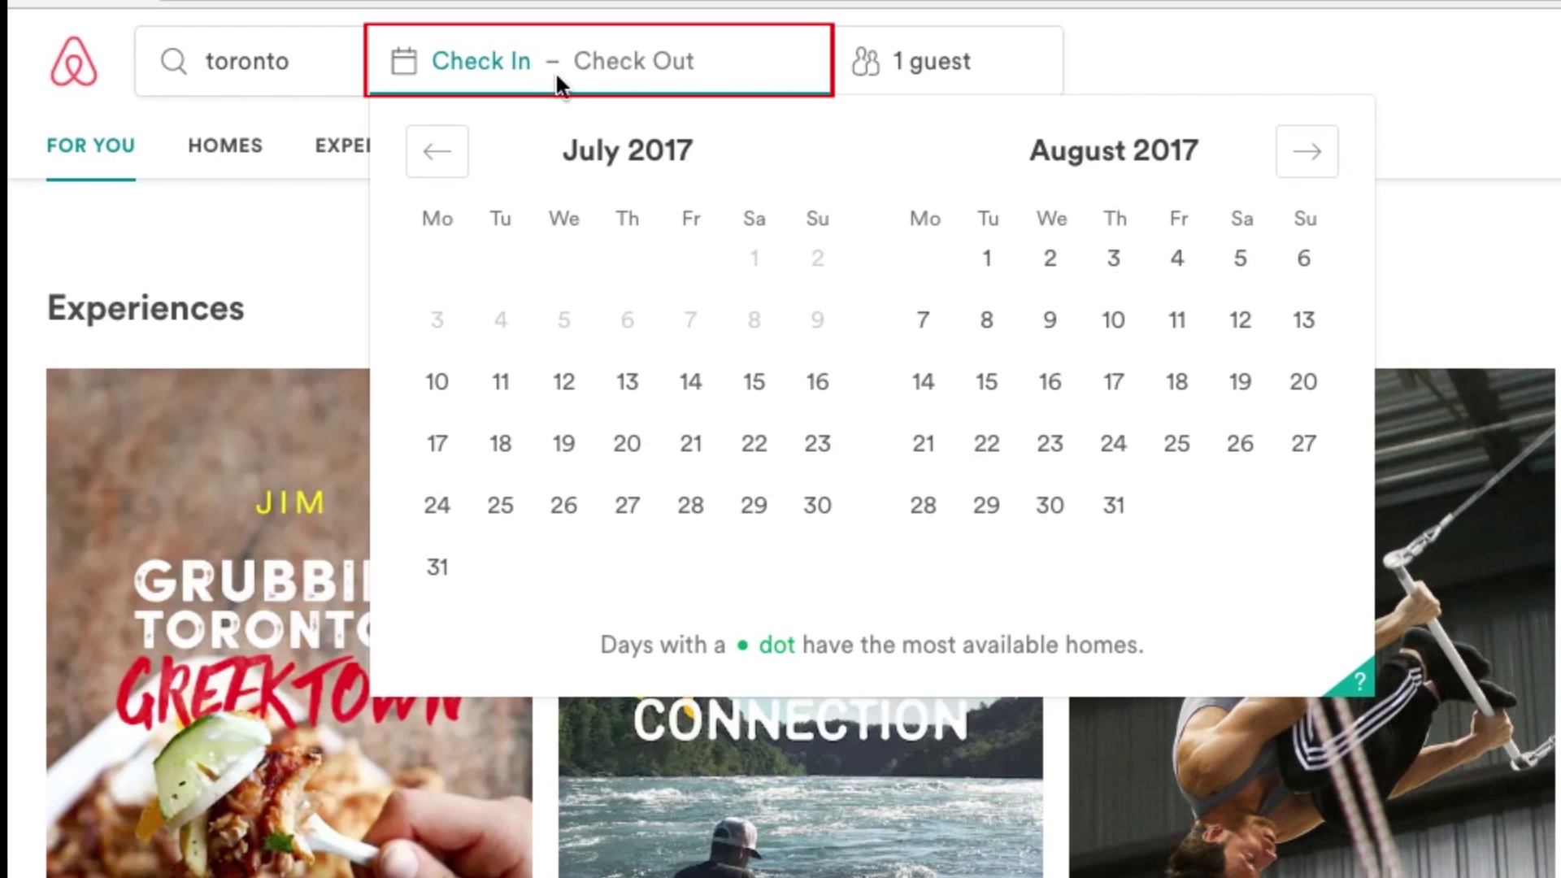
left_click(452, 393)
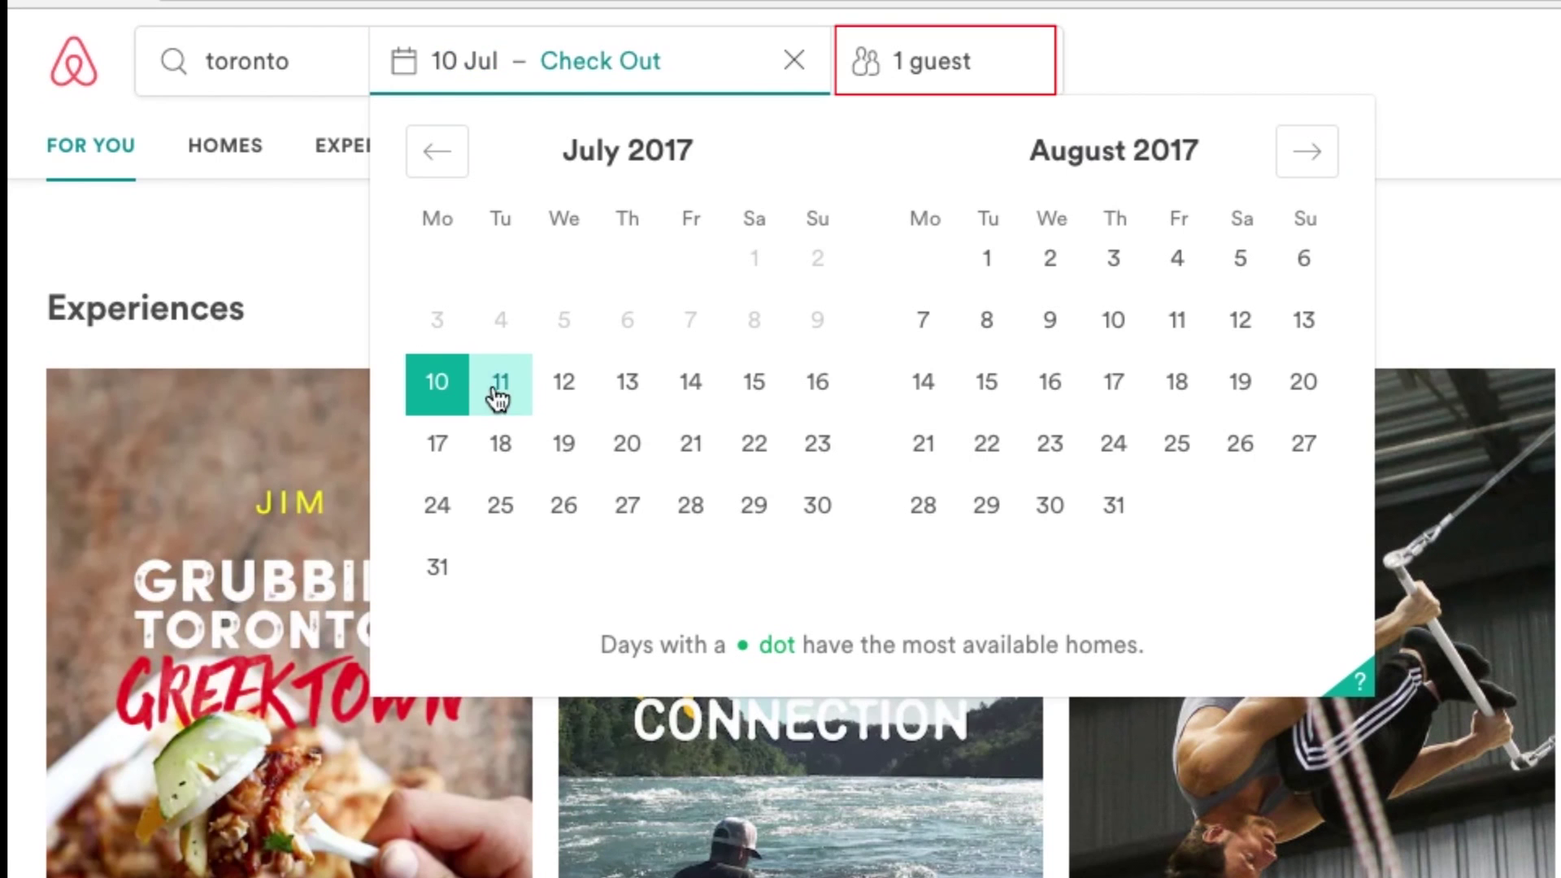
left_click(501, 392)
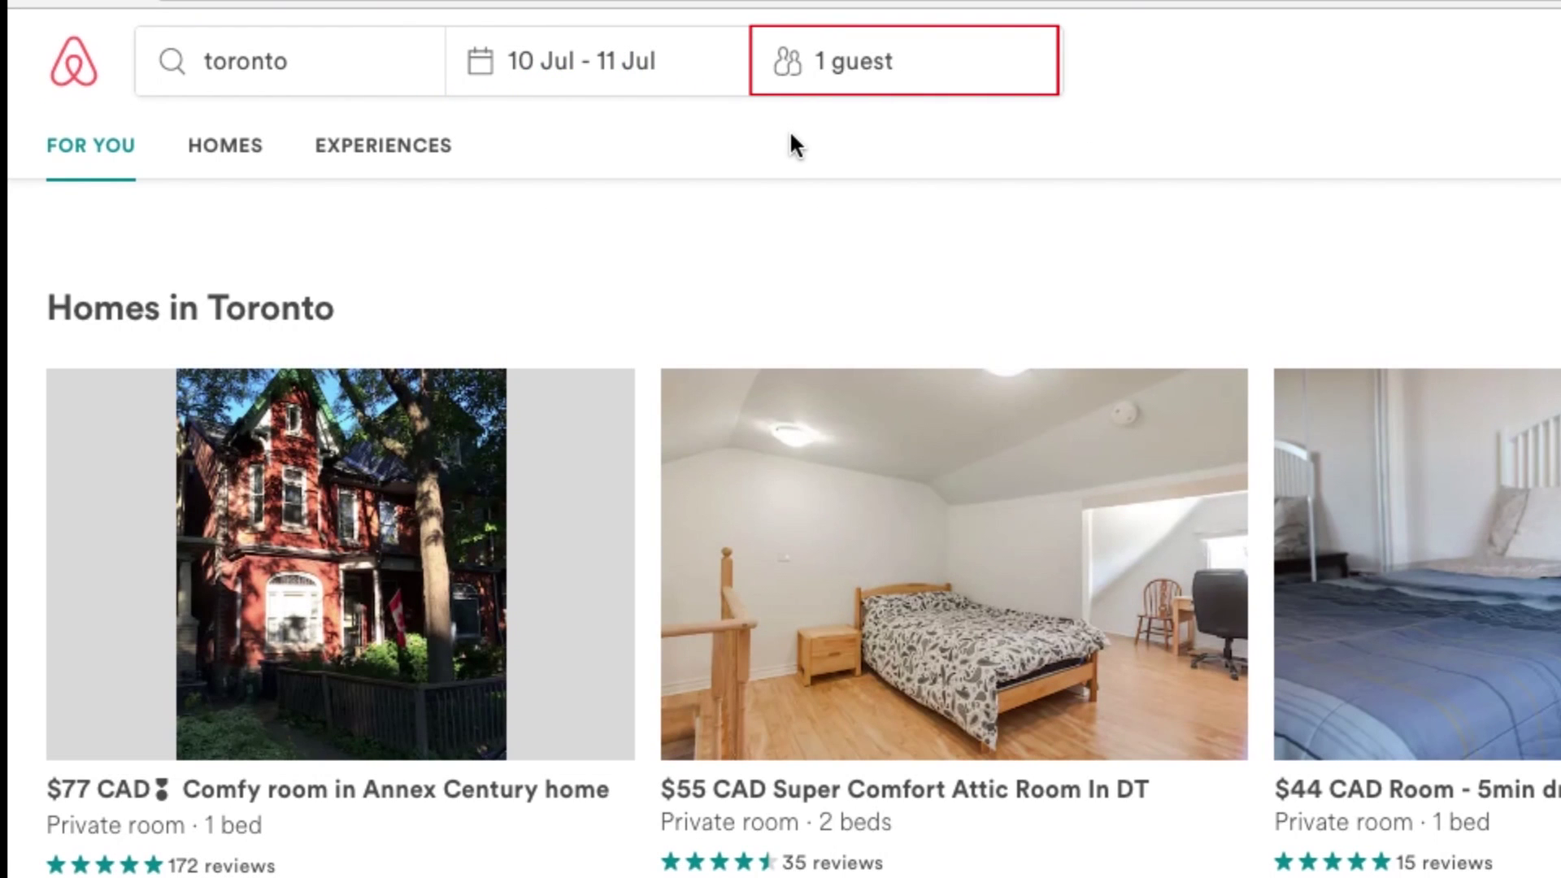
left_click(850, 81)
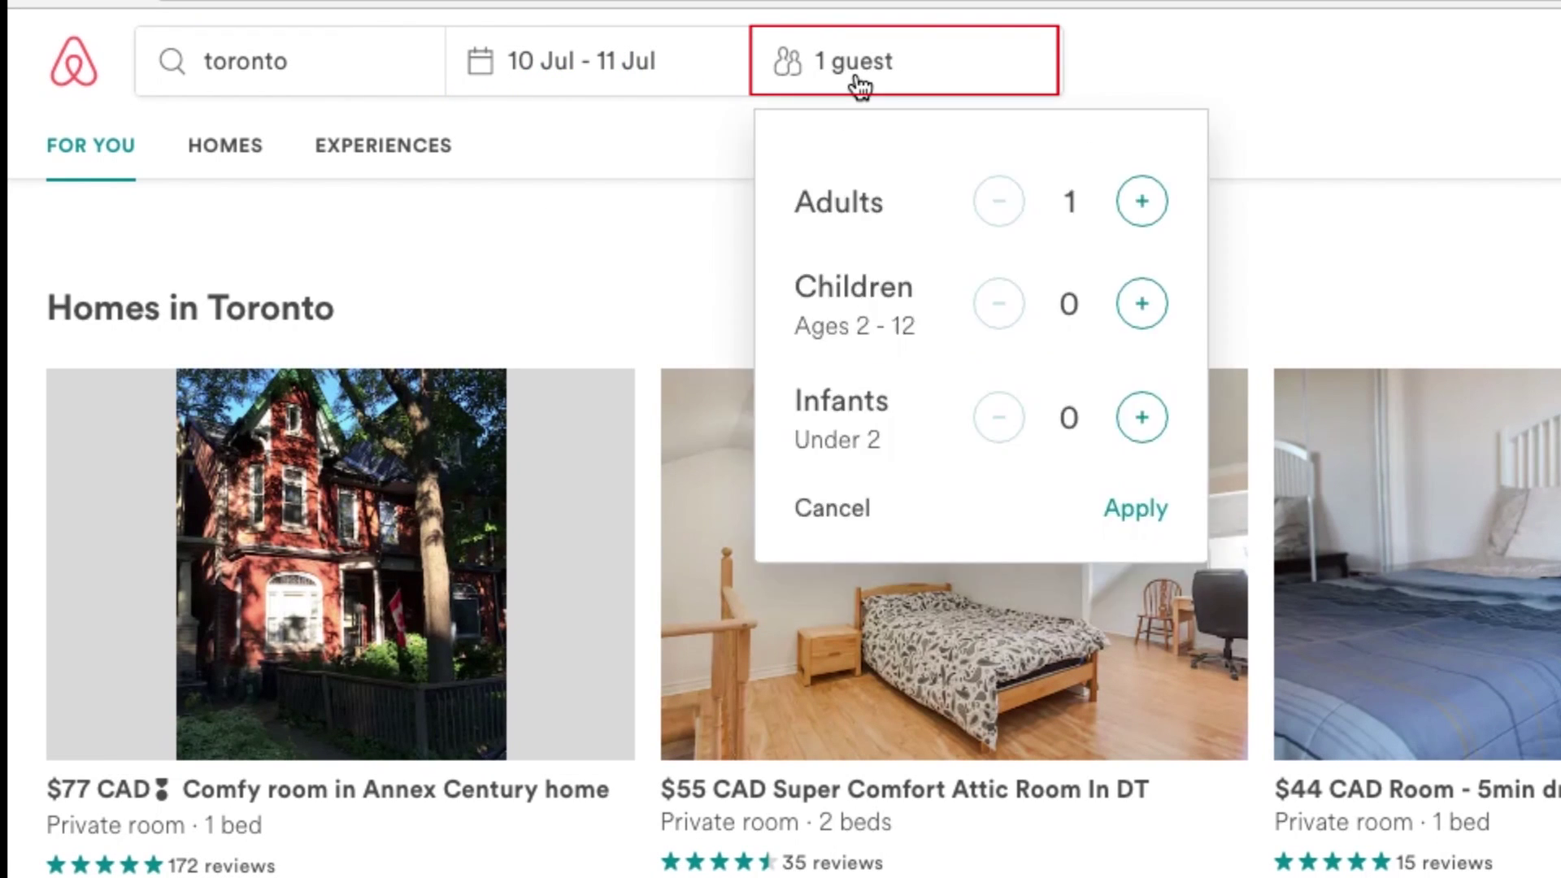
left_click(1142, 203)
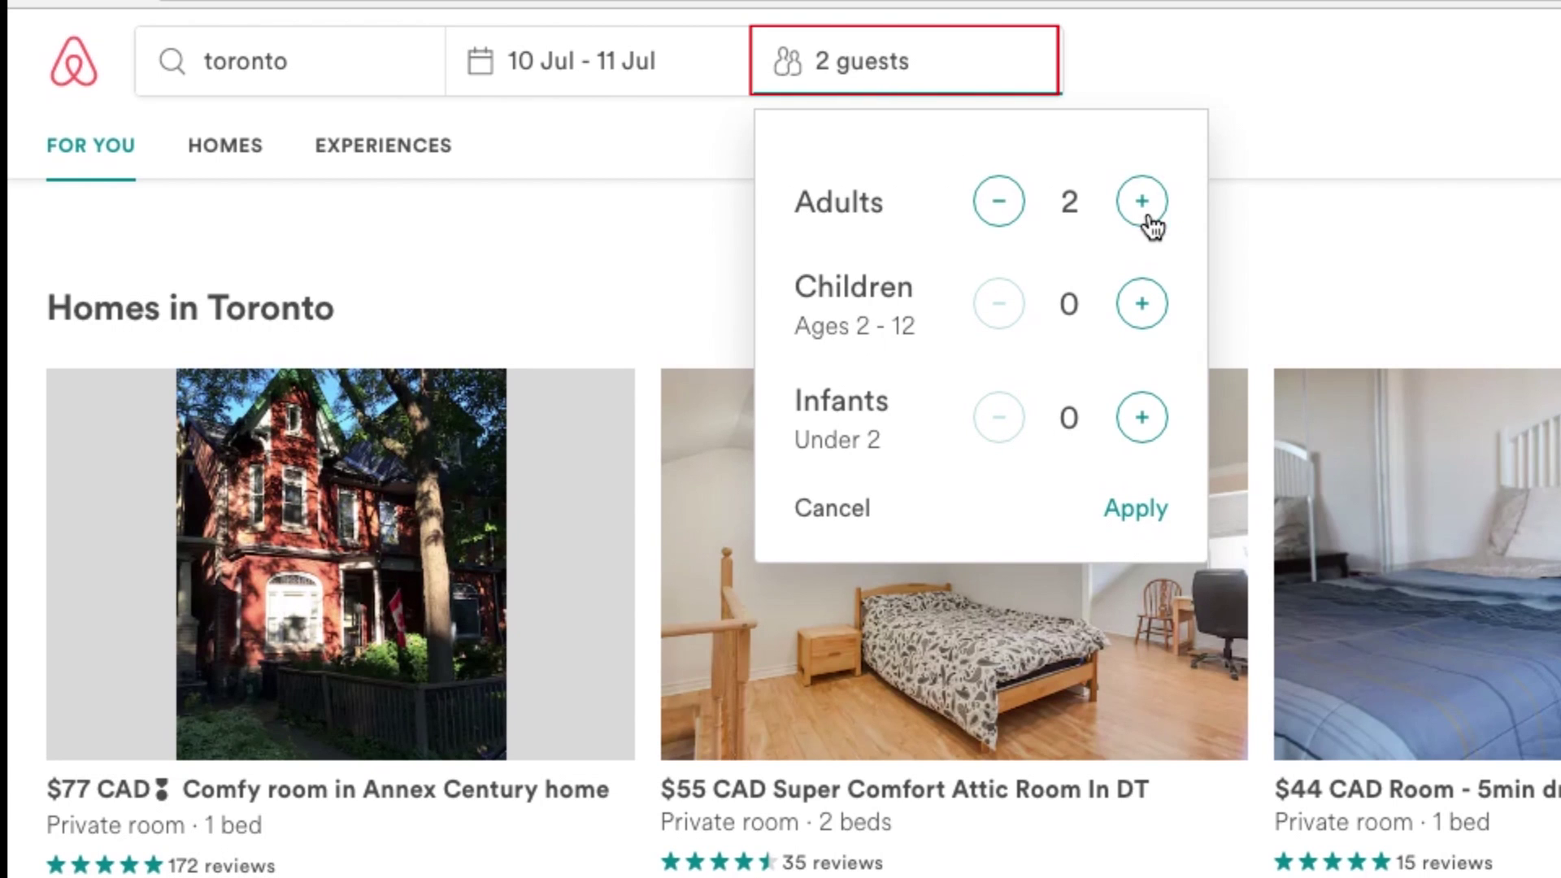
left_click(1137, 510)
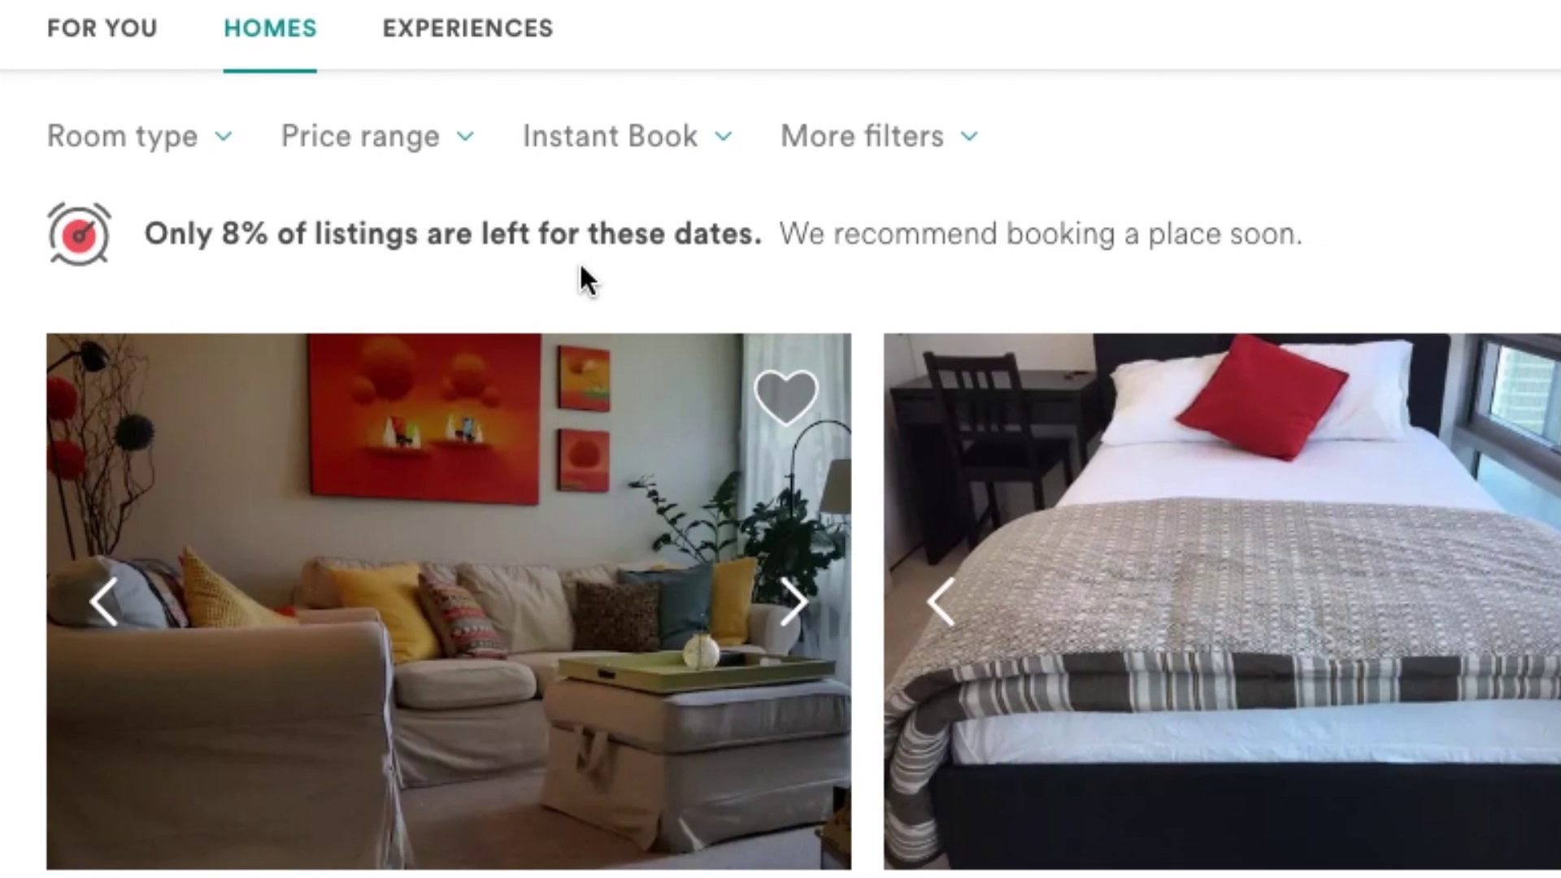
left_click(225, 161)
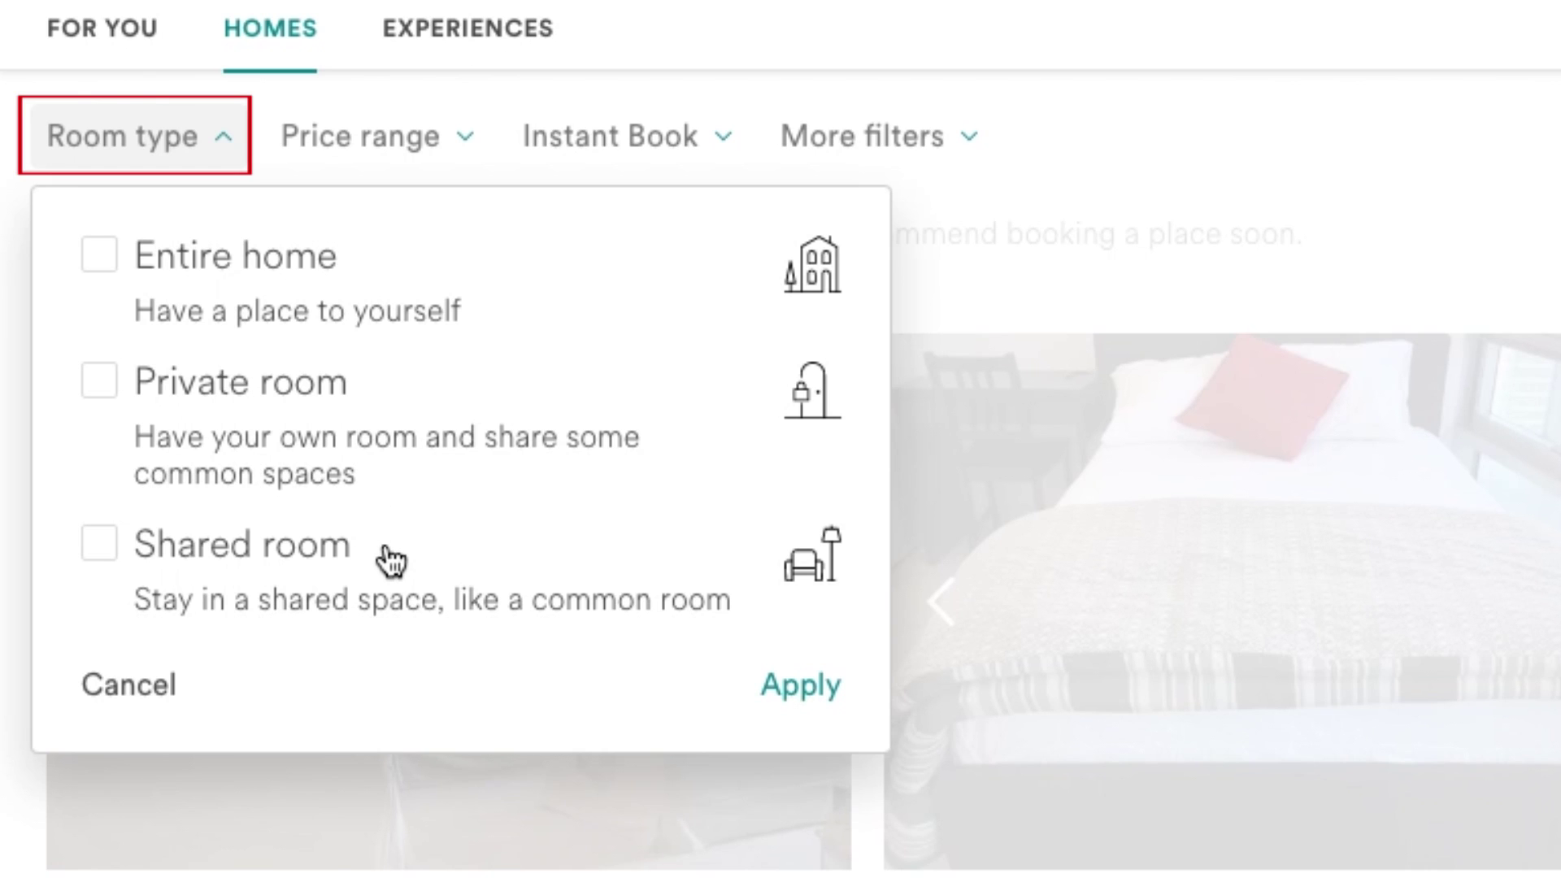
Filter the results to Entire home only
left_click(143, 254)
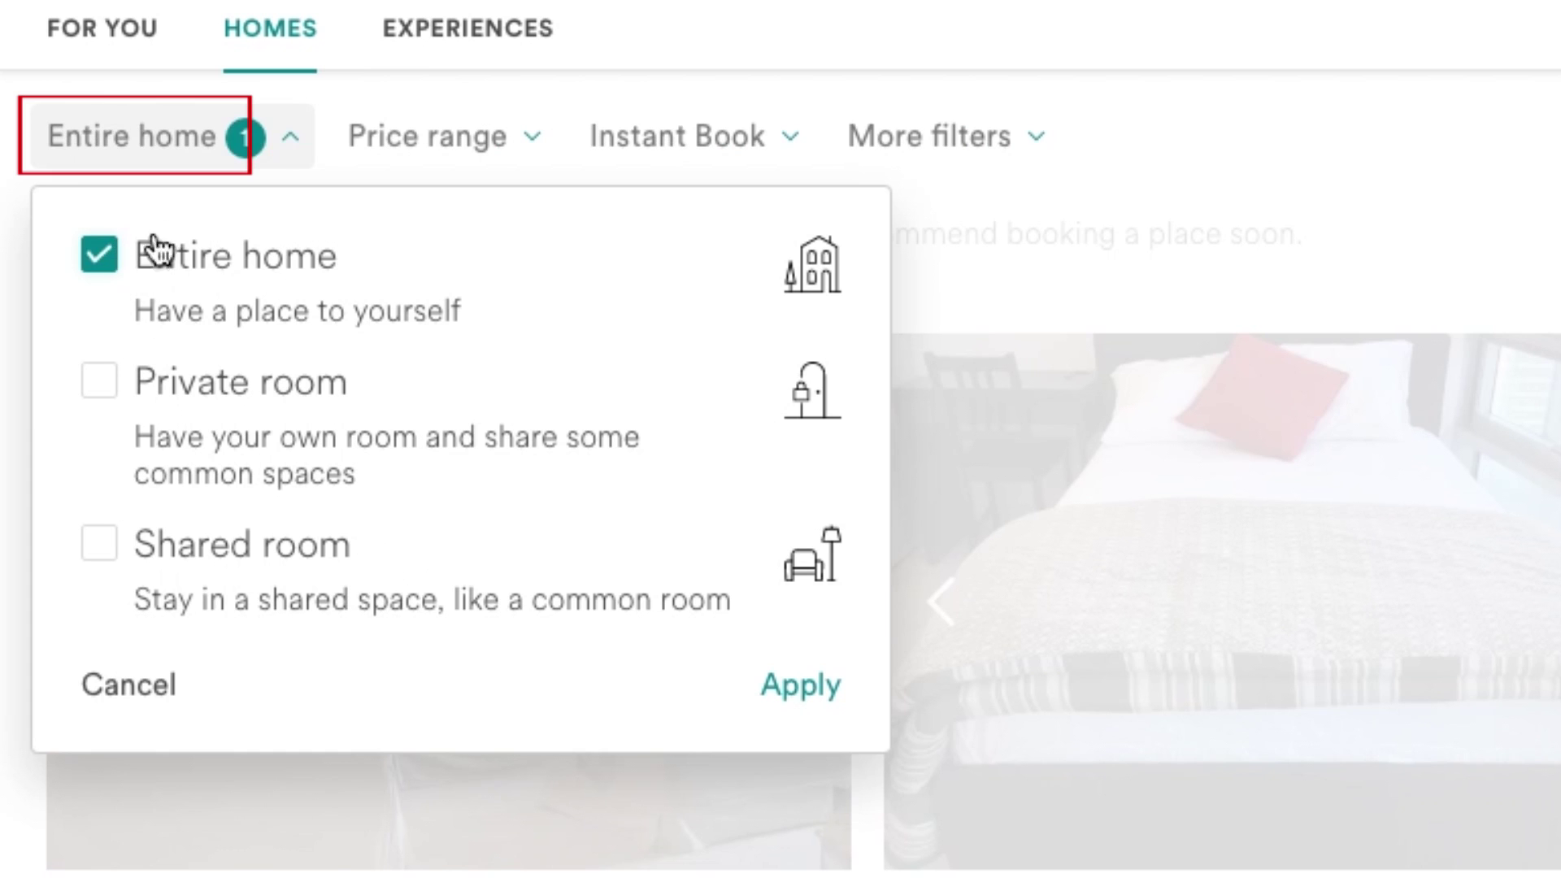
left_click(795, 687)
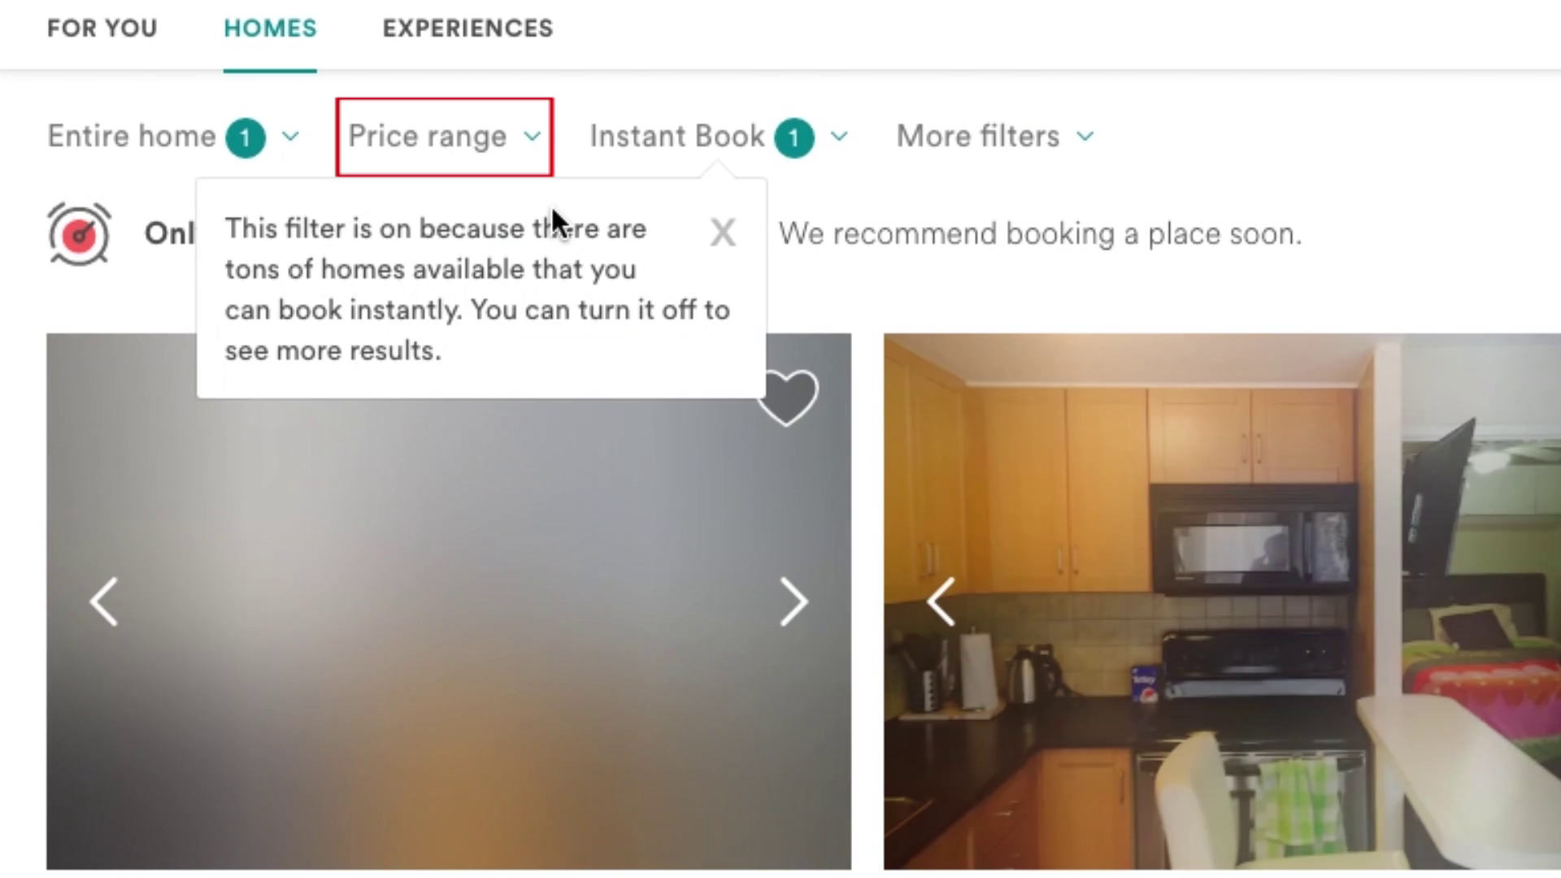
left_click(722, 233)
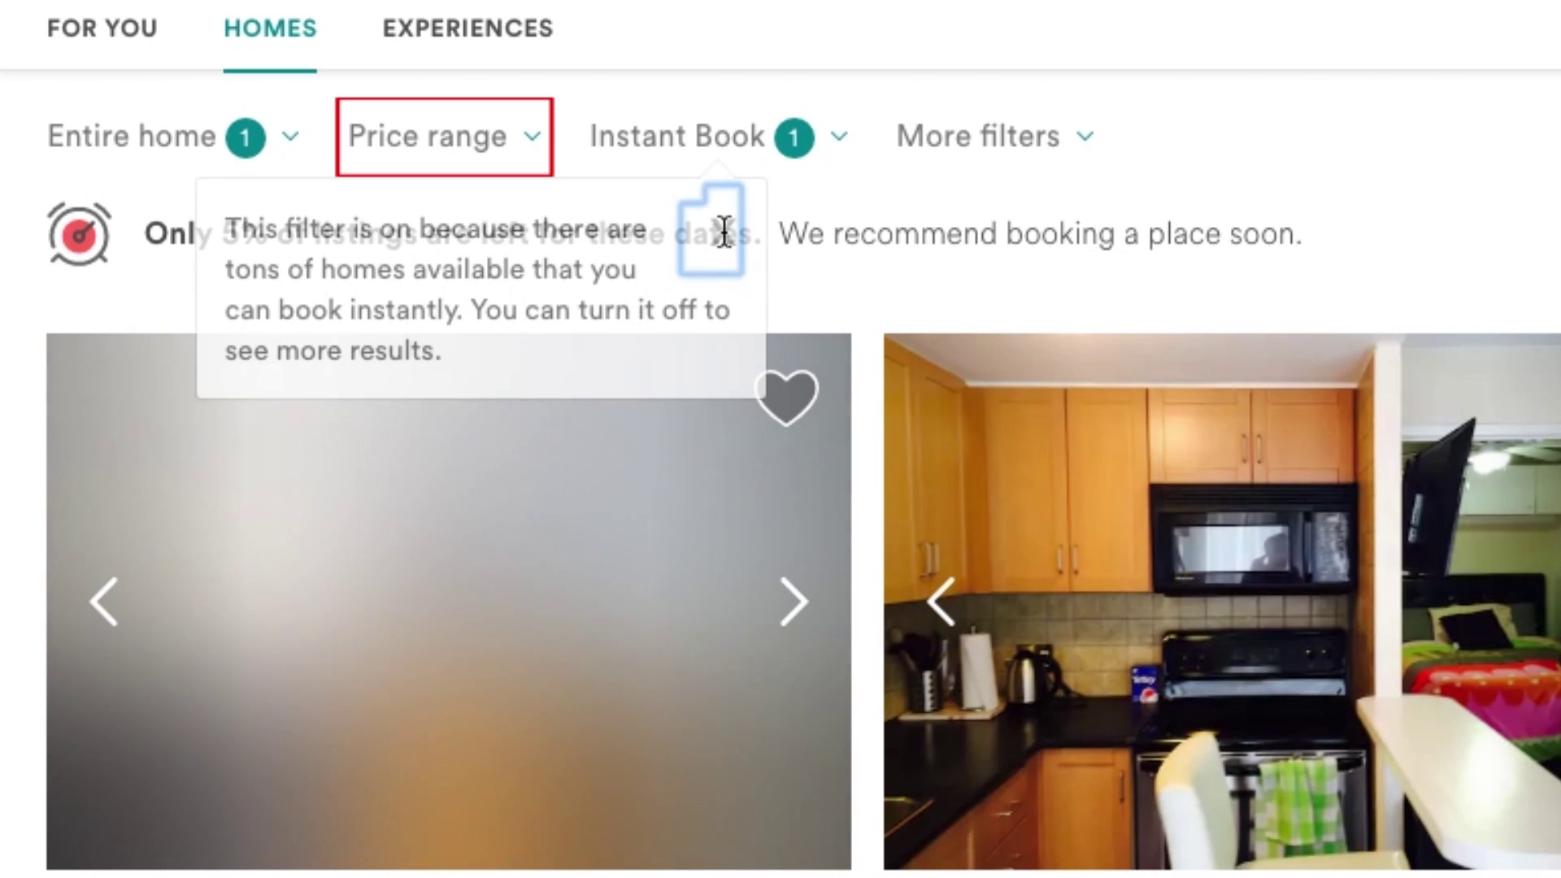
Set the nightly price range to $24–$187 CAD
left_click(500, 156)
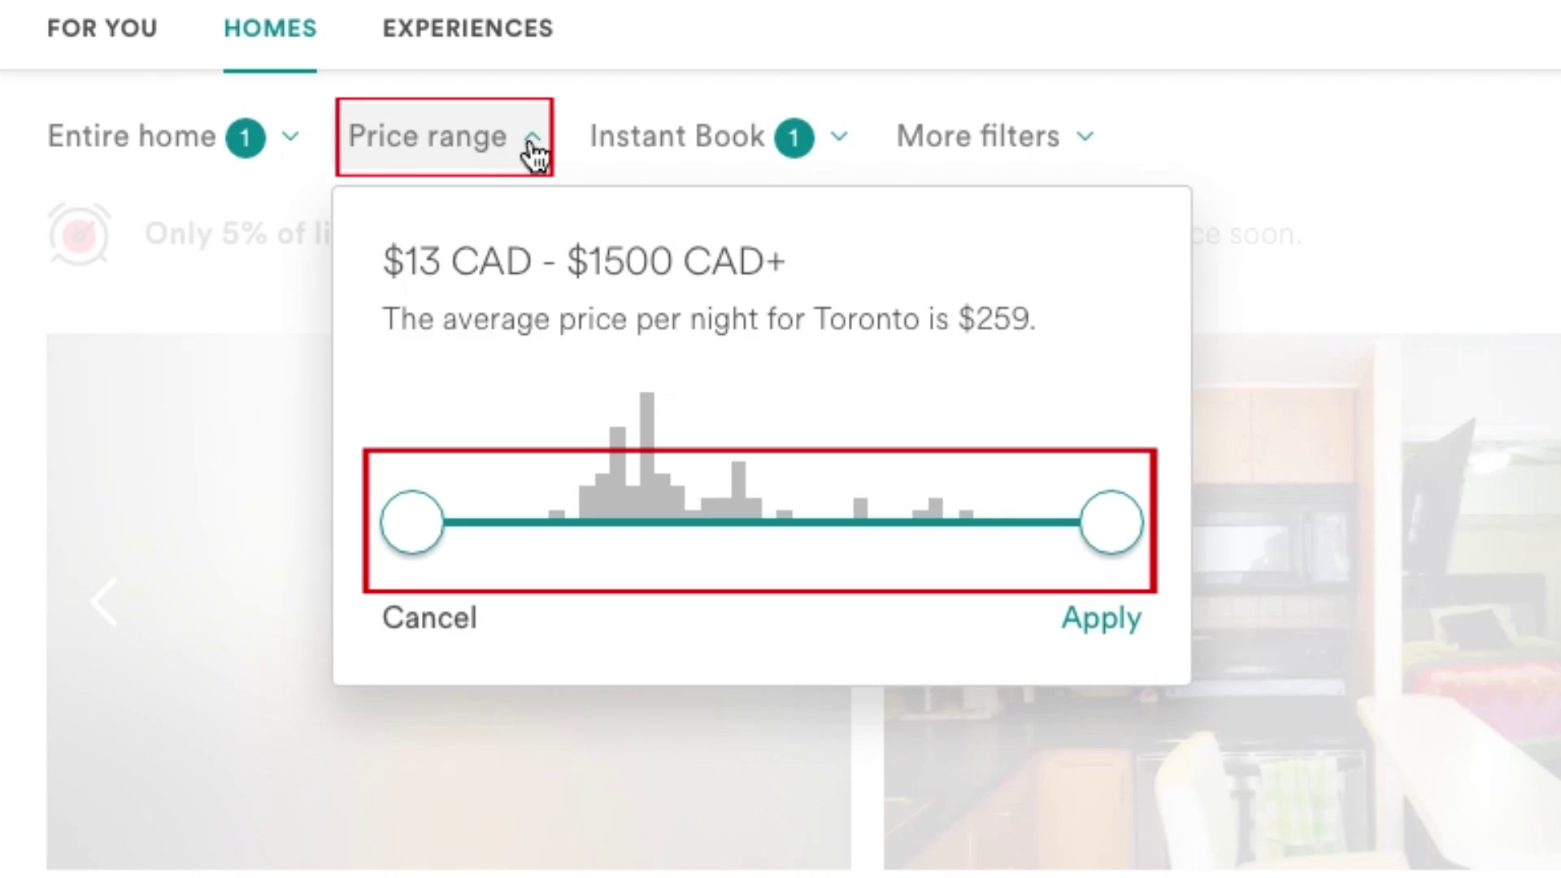
left_click_drag(415, 547, 480, 557)
left_click_drag(1114, 553, 659, 558)
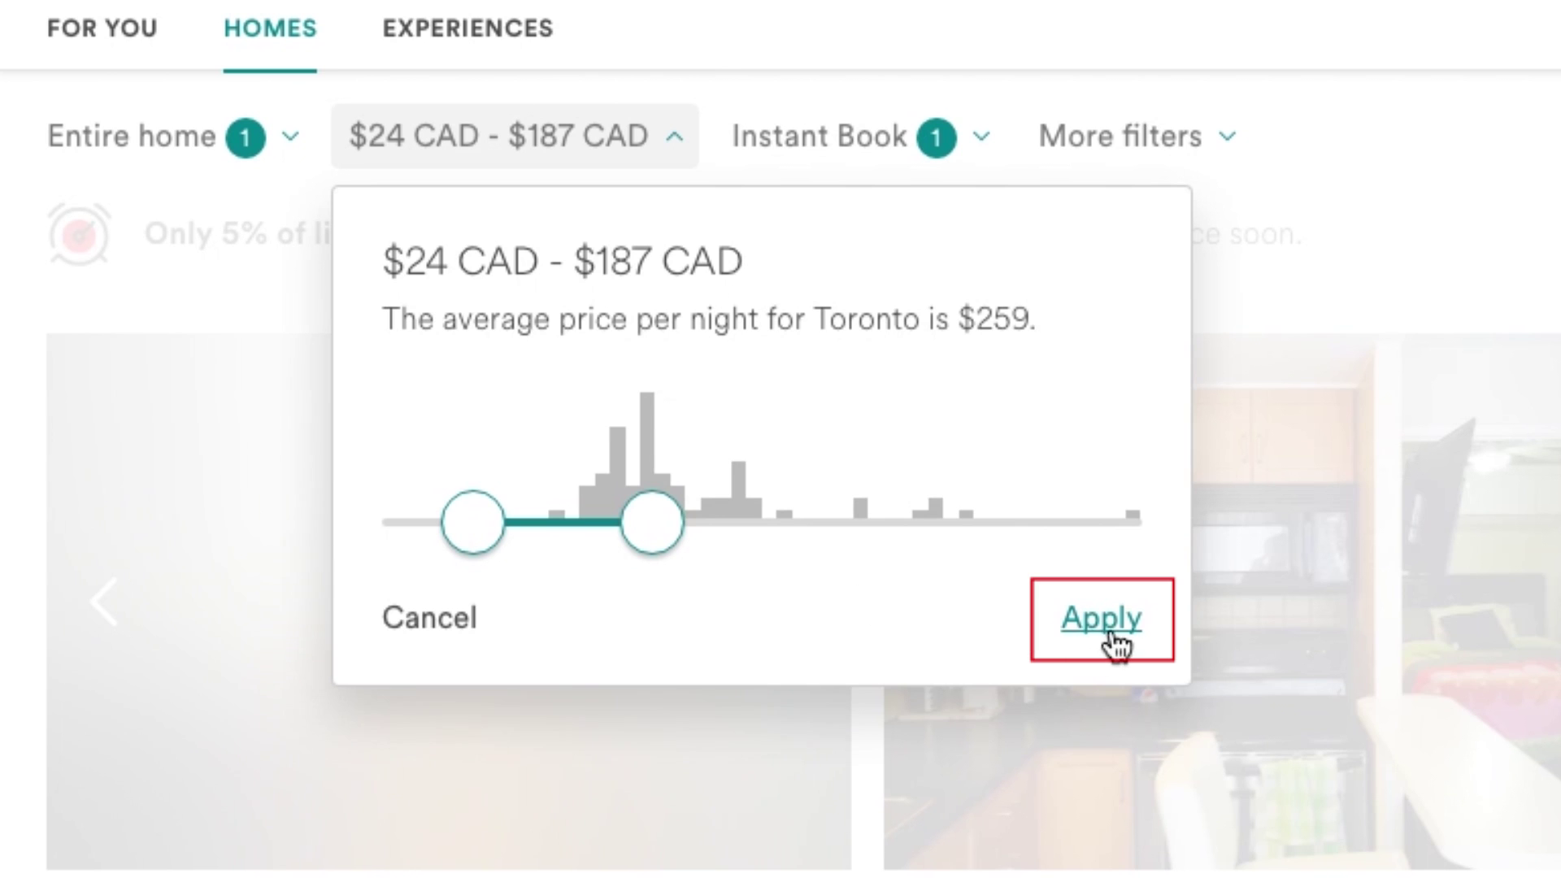
left_click(1106, 641)
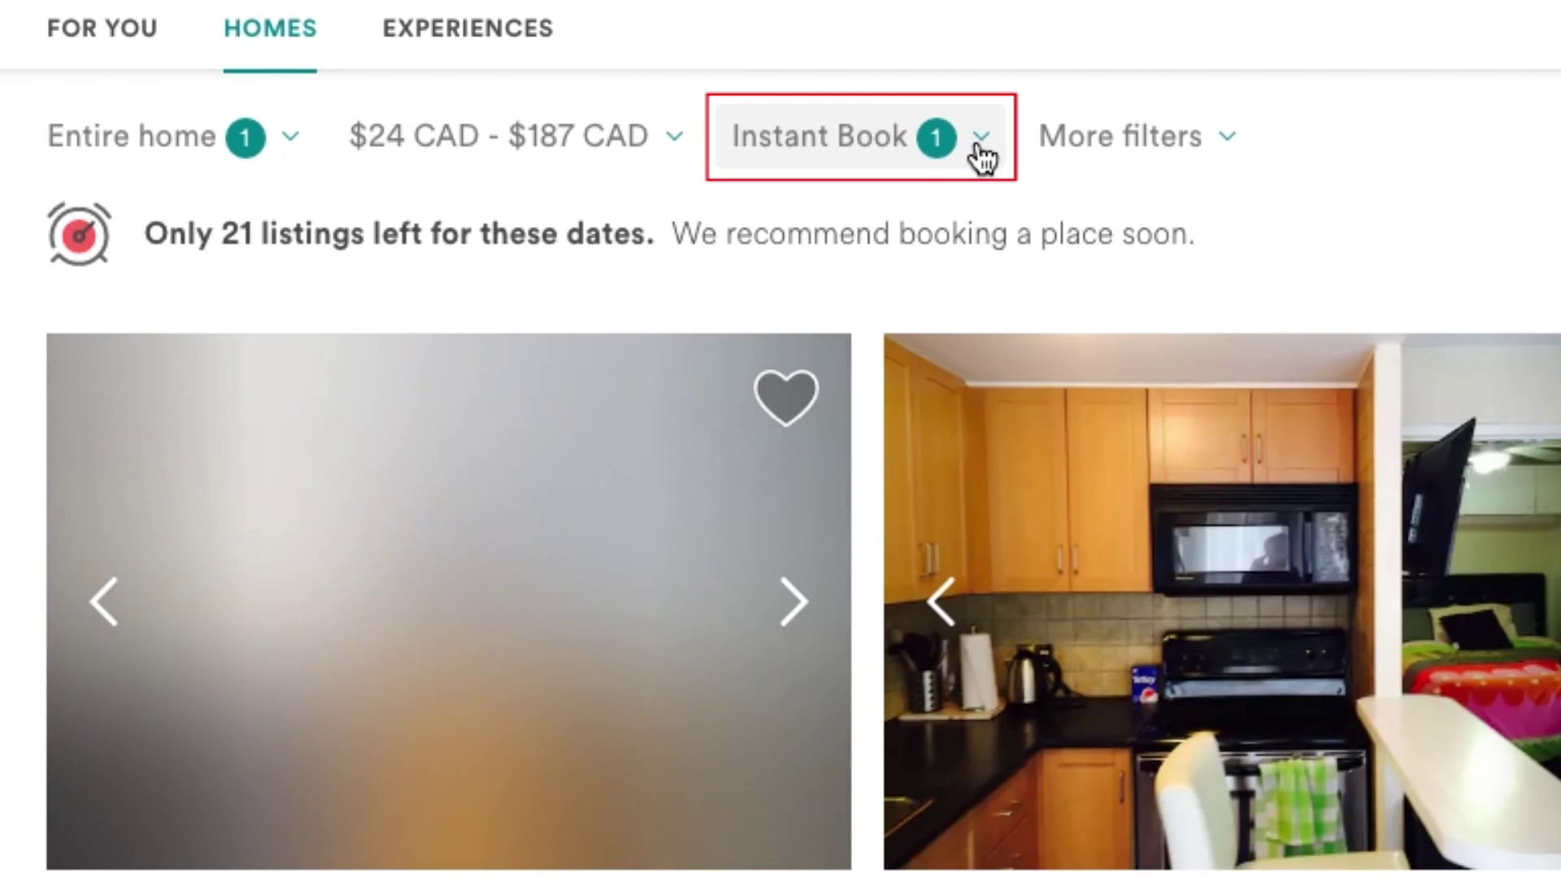
Keep the Instant Book filter switched on and apply it
left_click(978, 147)
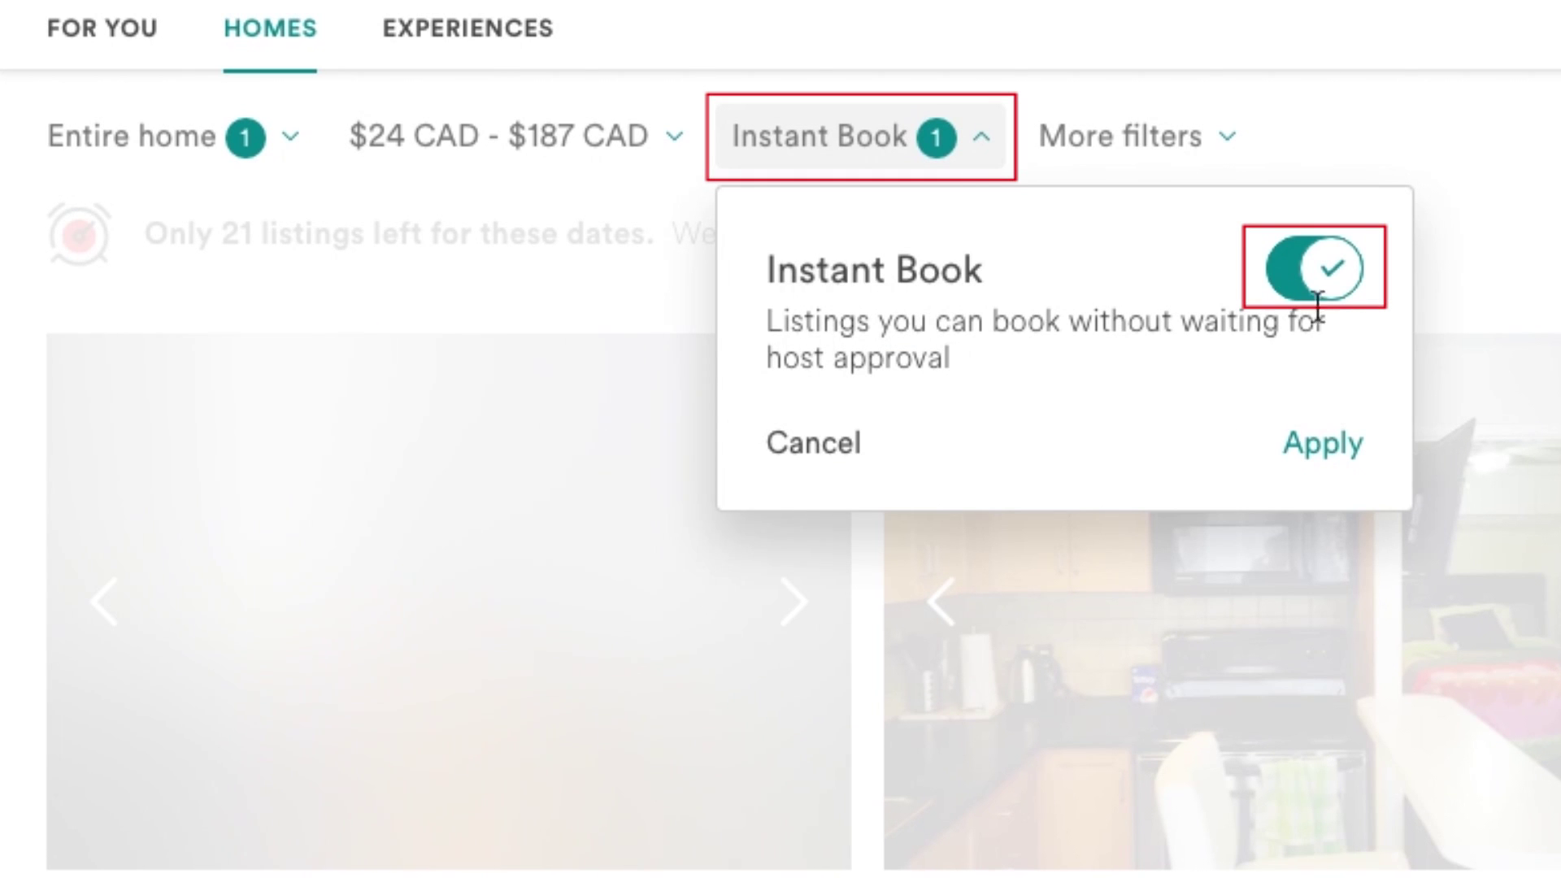
left_click(1293, 280)
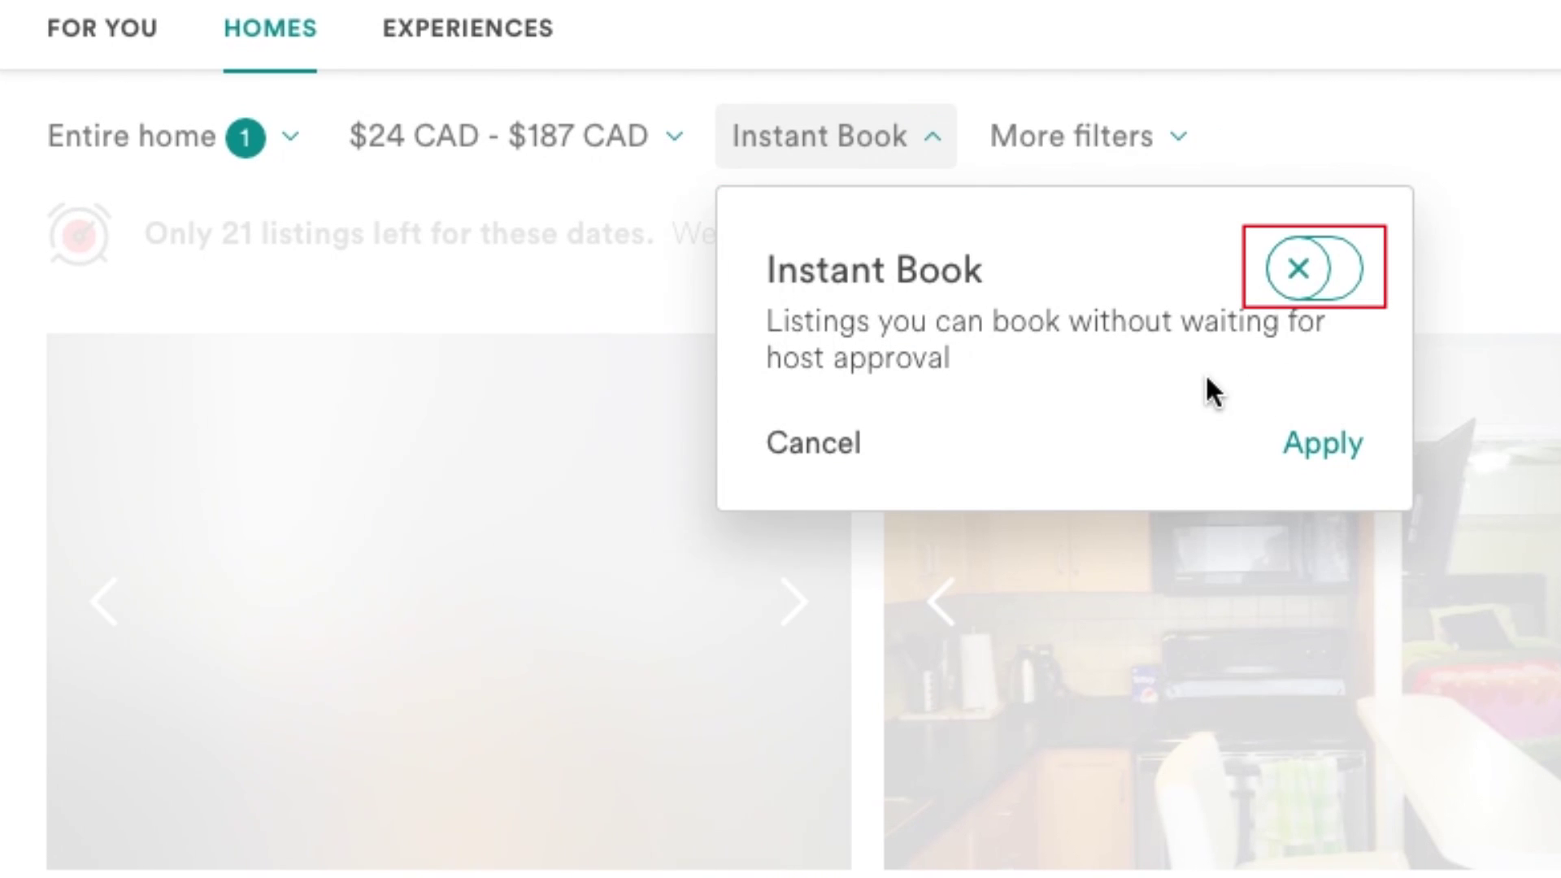
left_click(1354, 289)
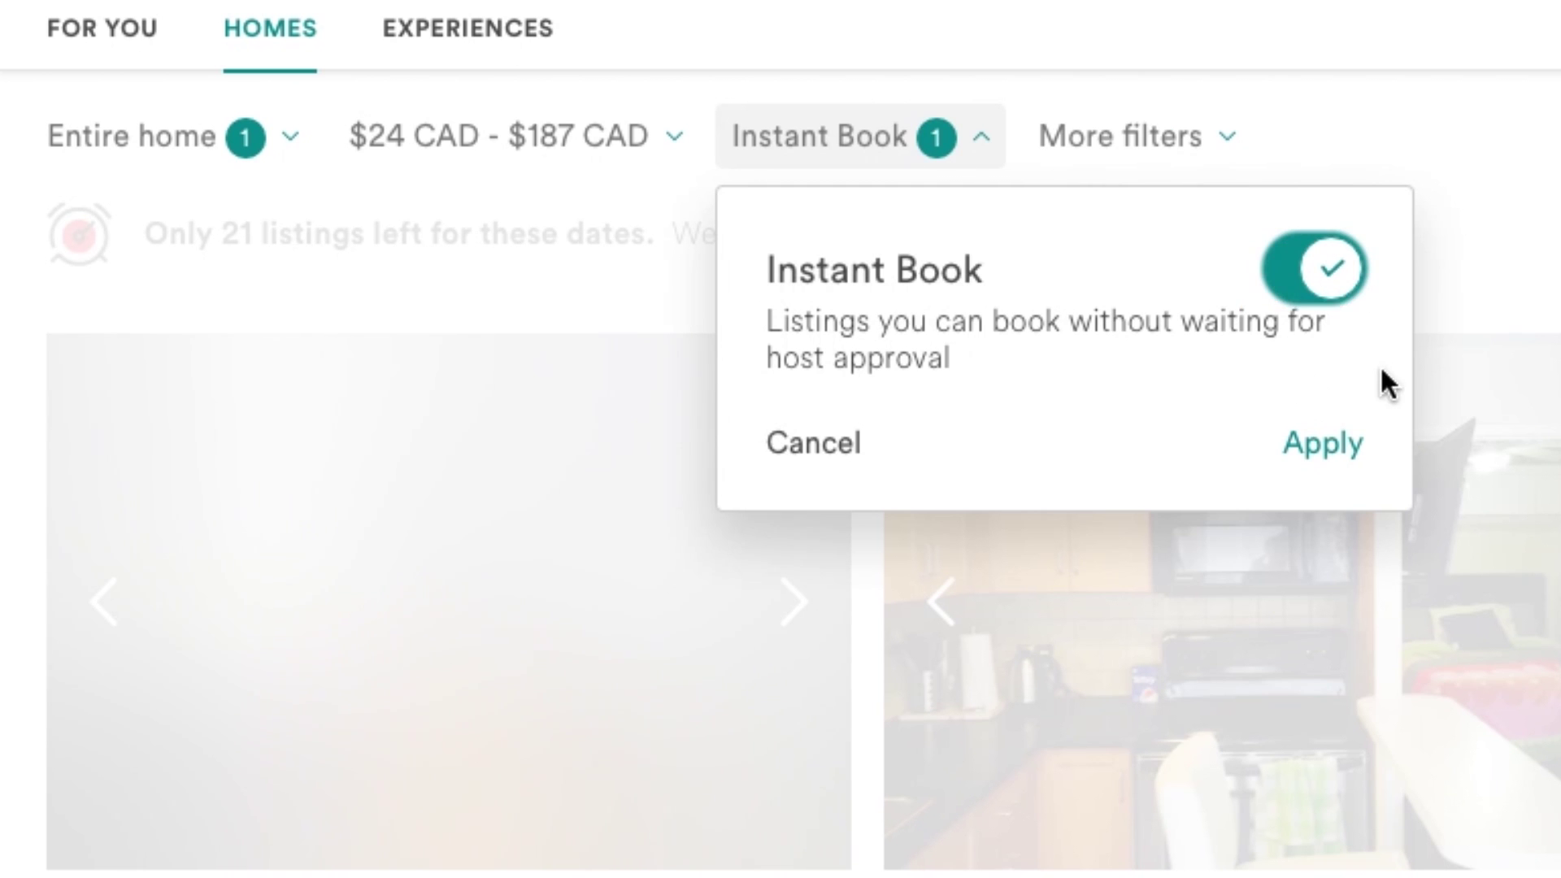
left_click(1350, 452)
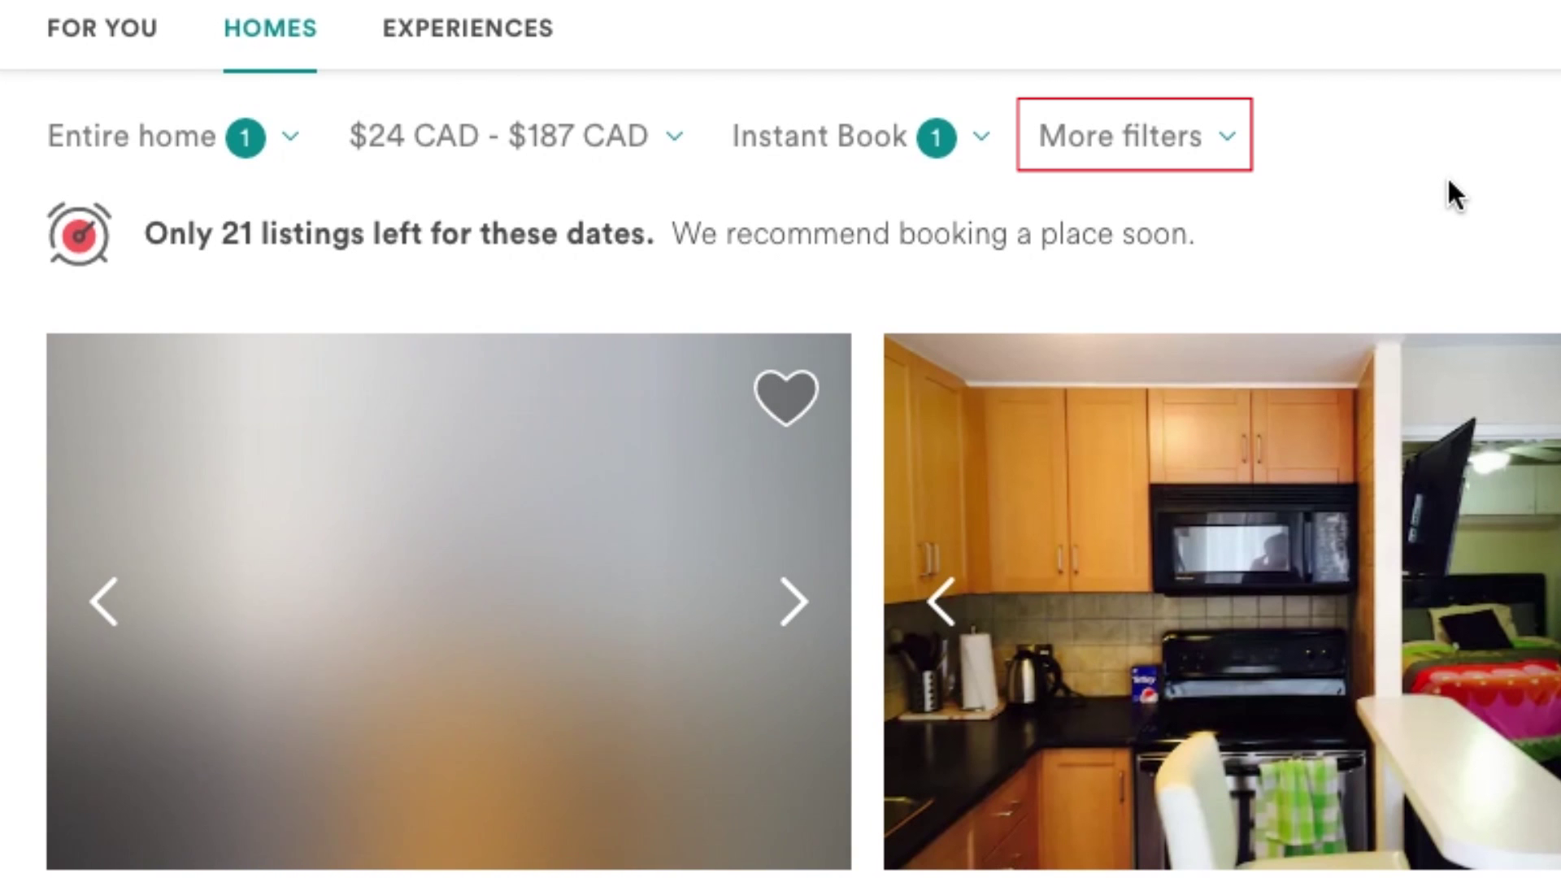
In More filters, require at least 1 bedroom, 1 bed and 1+ washrooms
left_click(1186, 169)
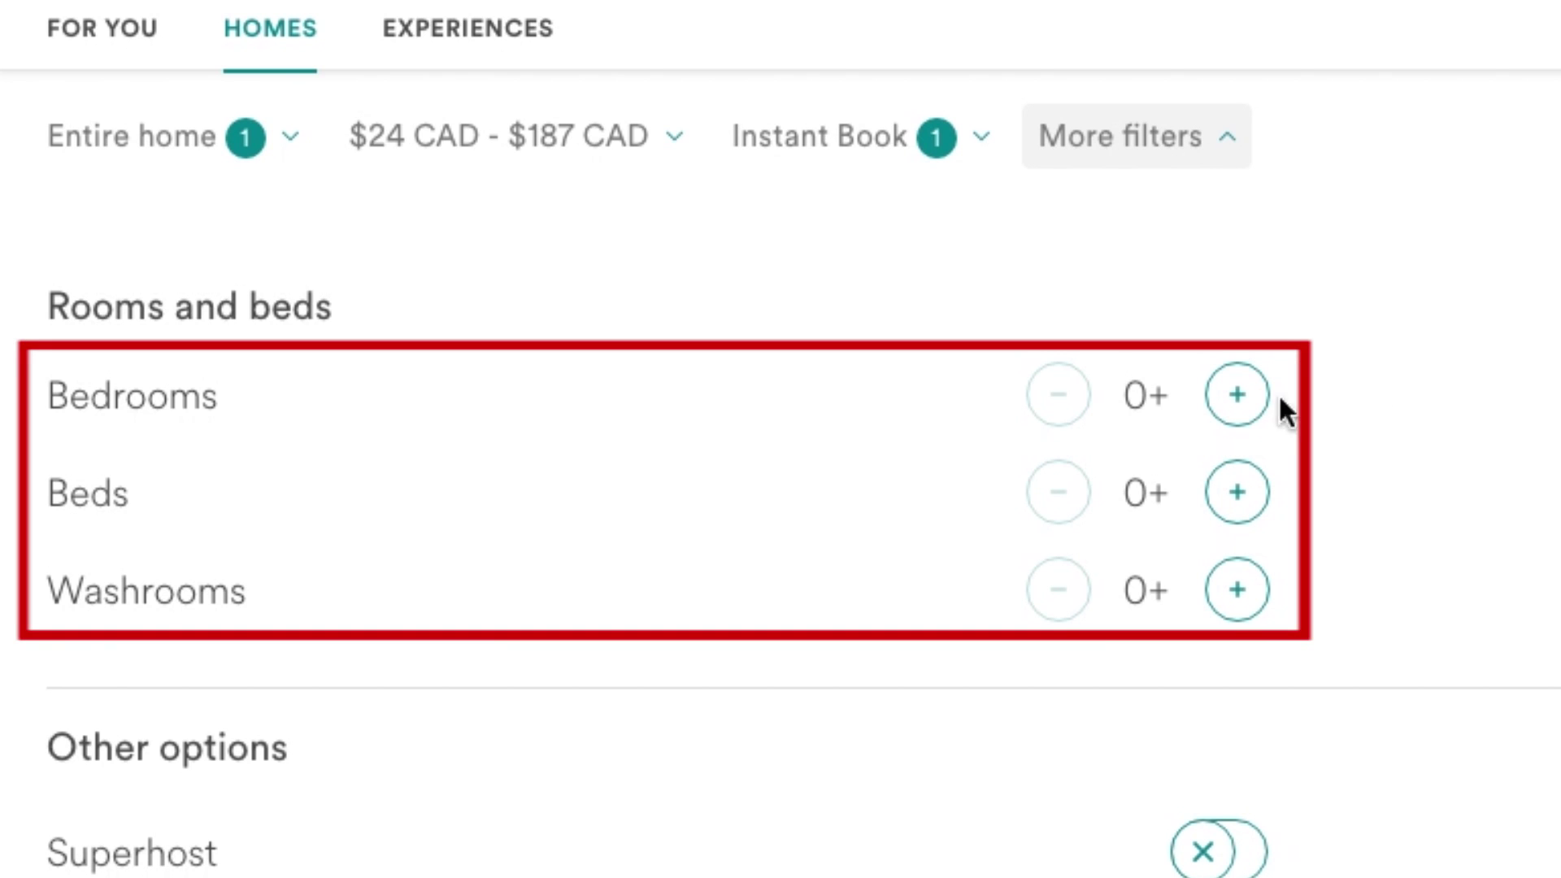
left_click(1253, 404)
left_click(1261, 514)
left_click(1262, 614)
left_click(1262, 614)
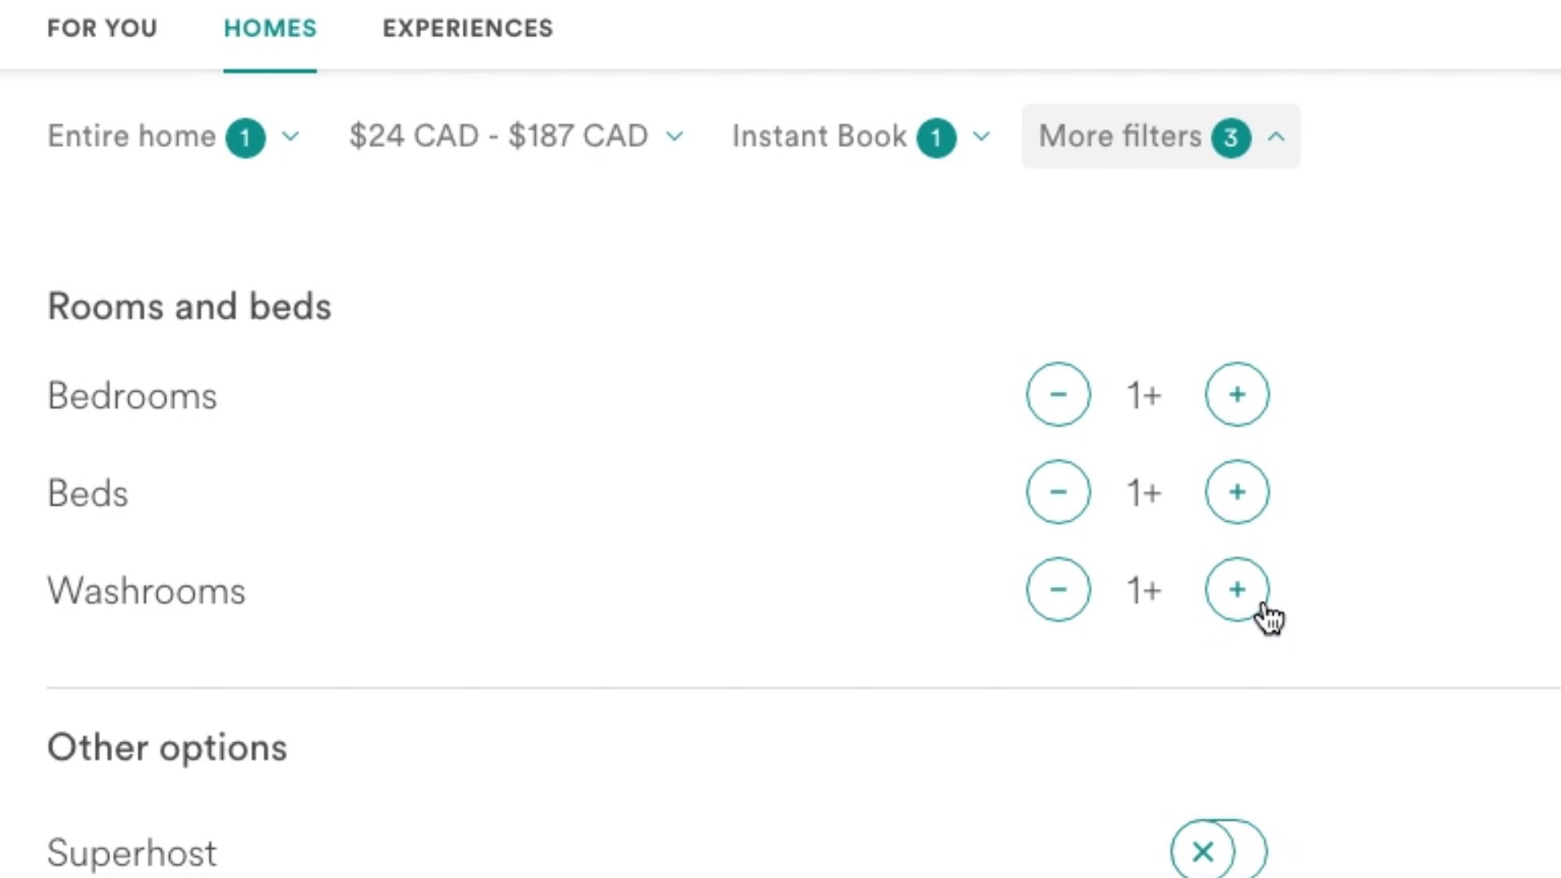
scroll(1470, 504, "down", 5)
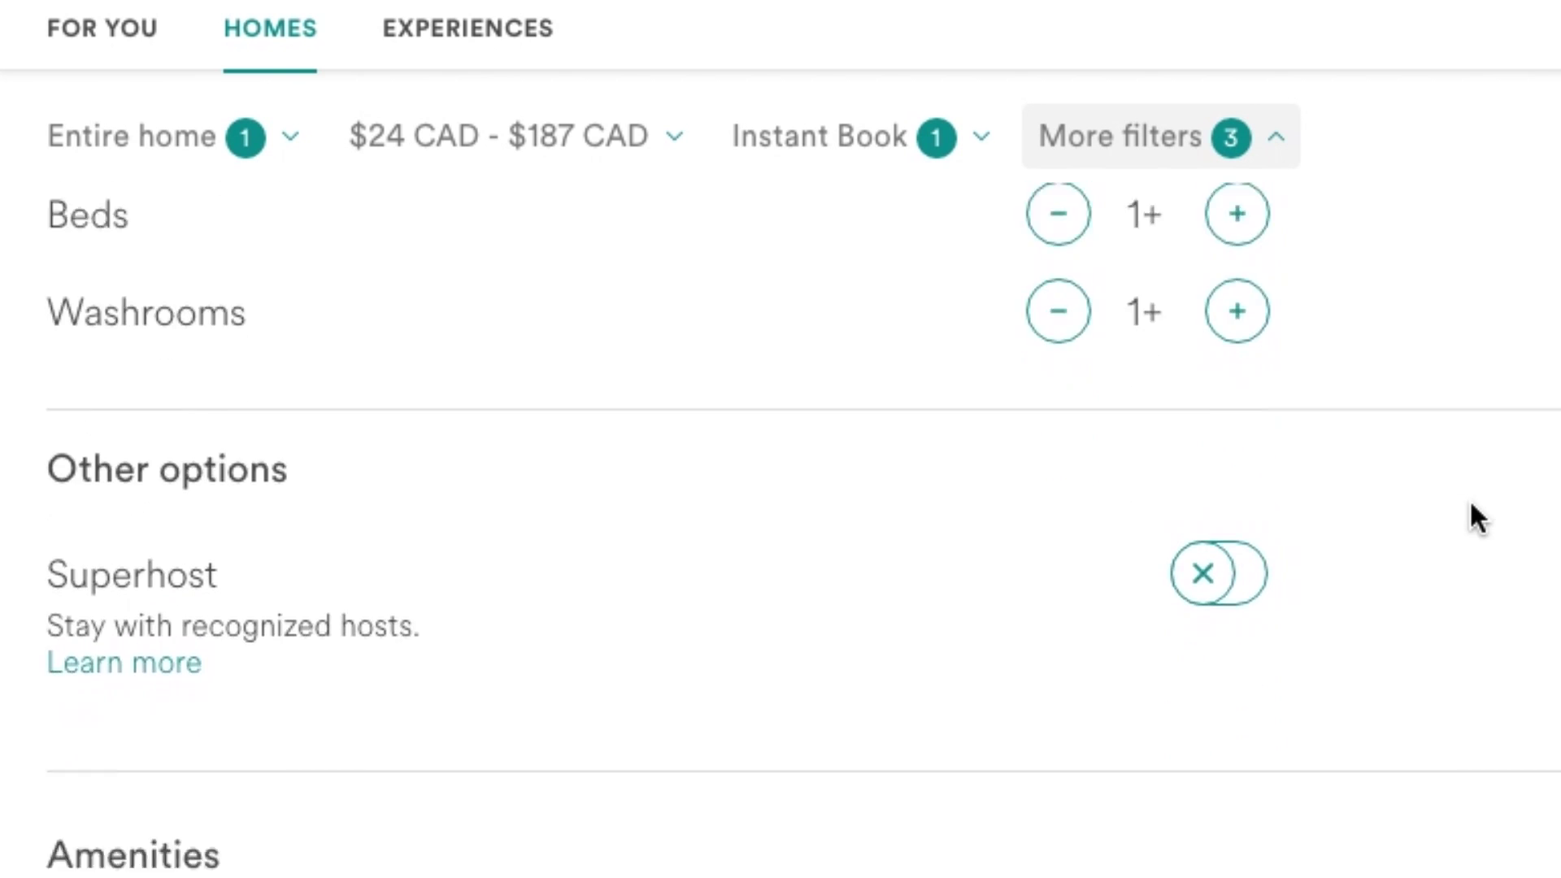
Add Superhost and TV filters and show the matching homes
left_click(1236, 402)
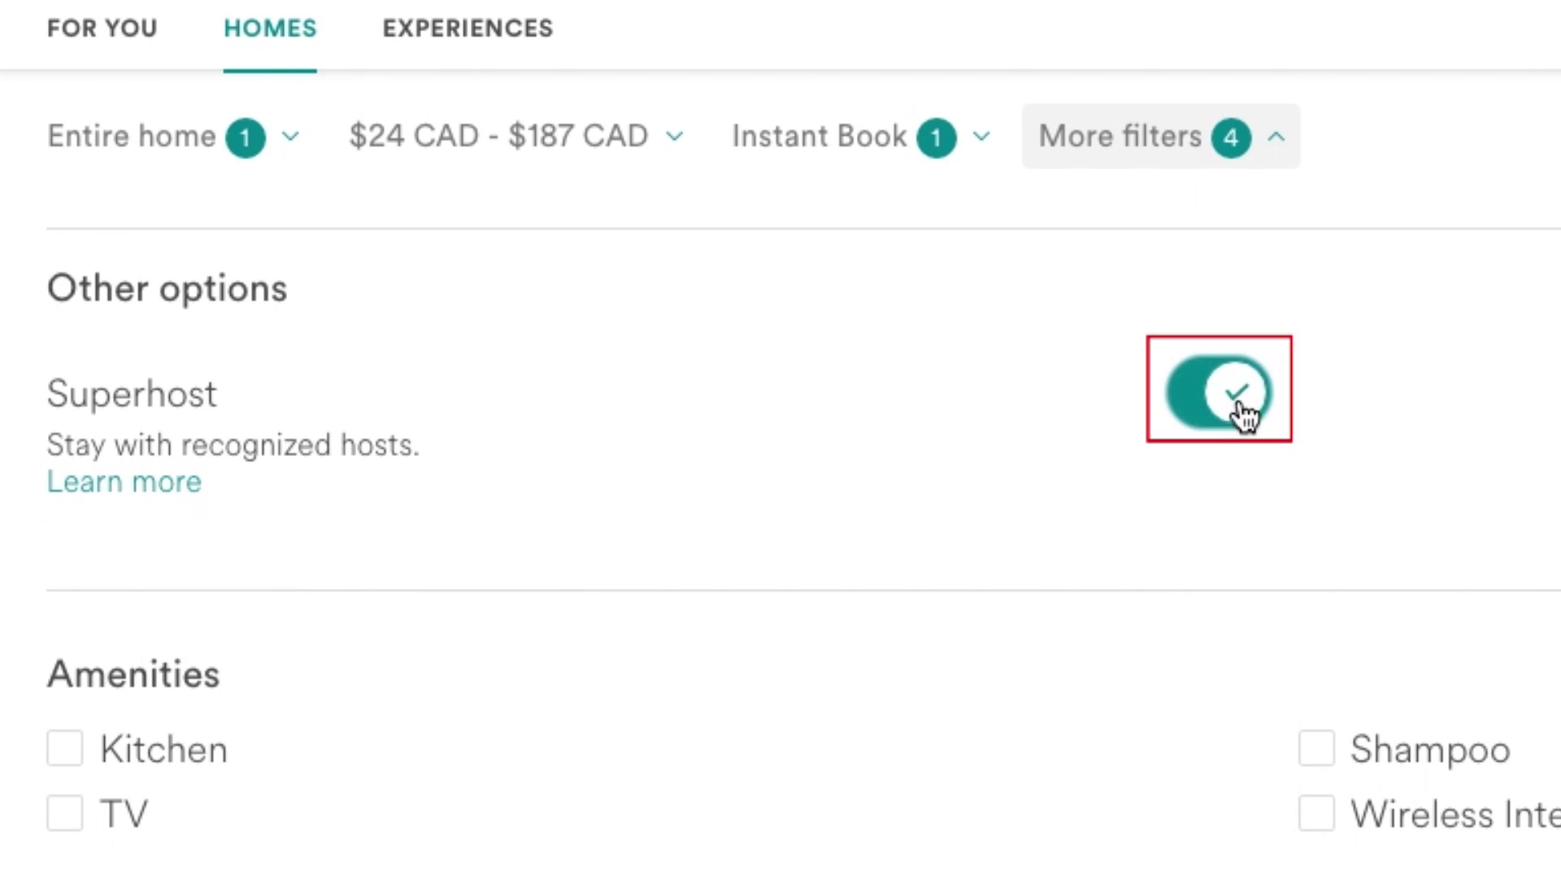
scroll(1550, 451, "down", 5)
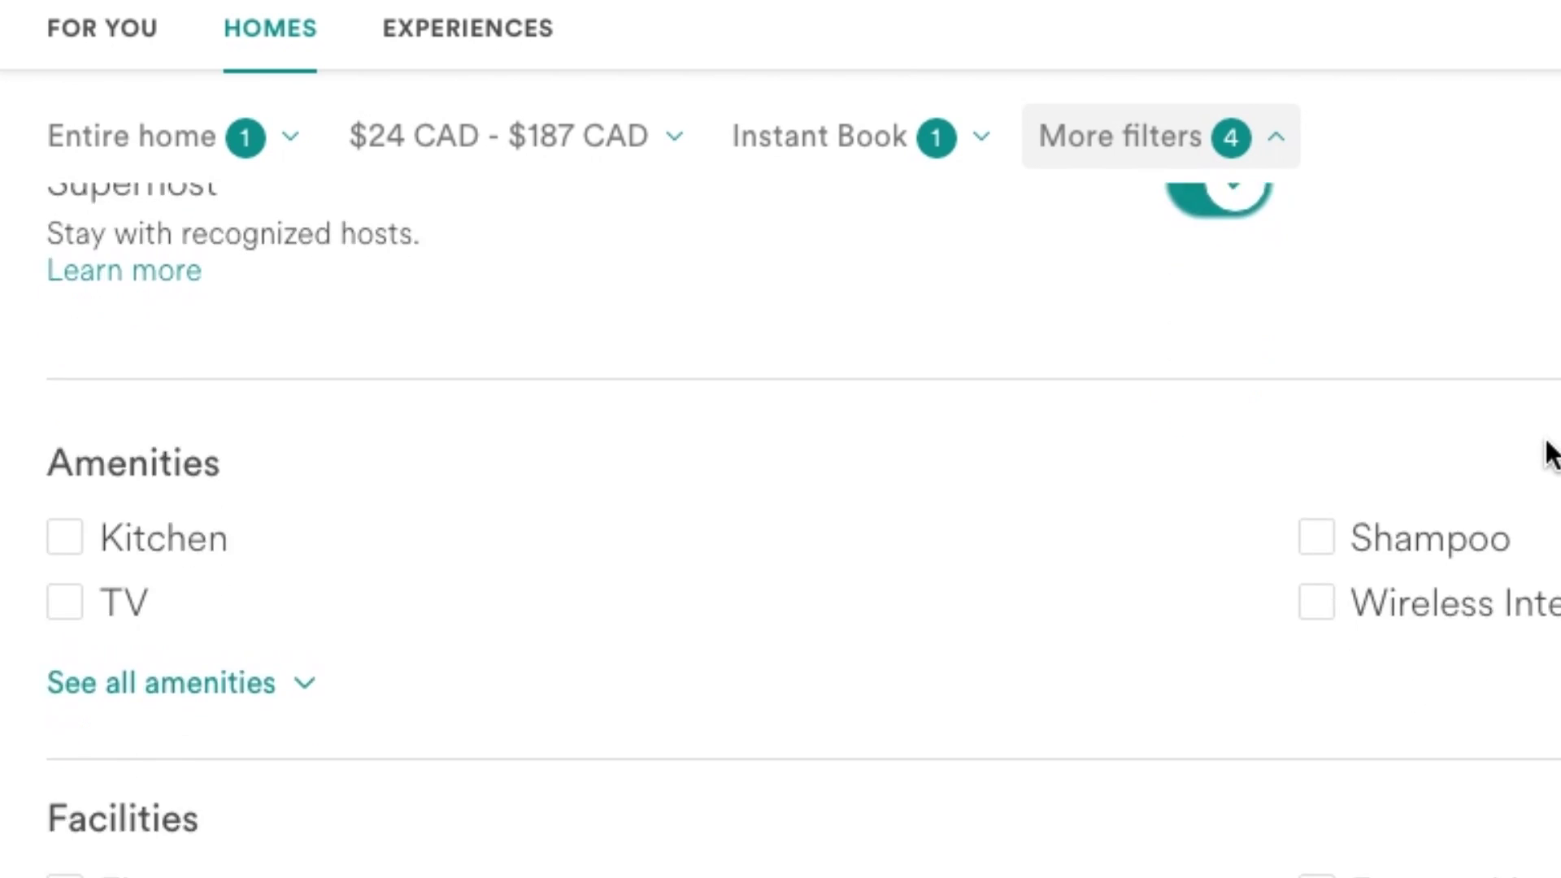
left_click(66, 345)
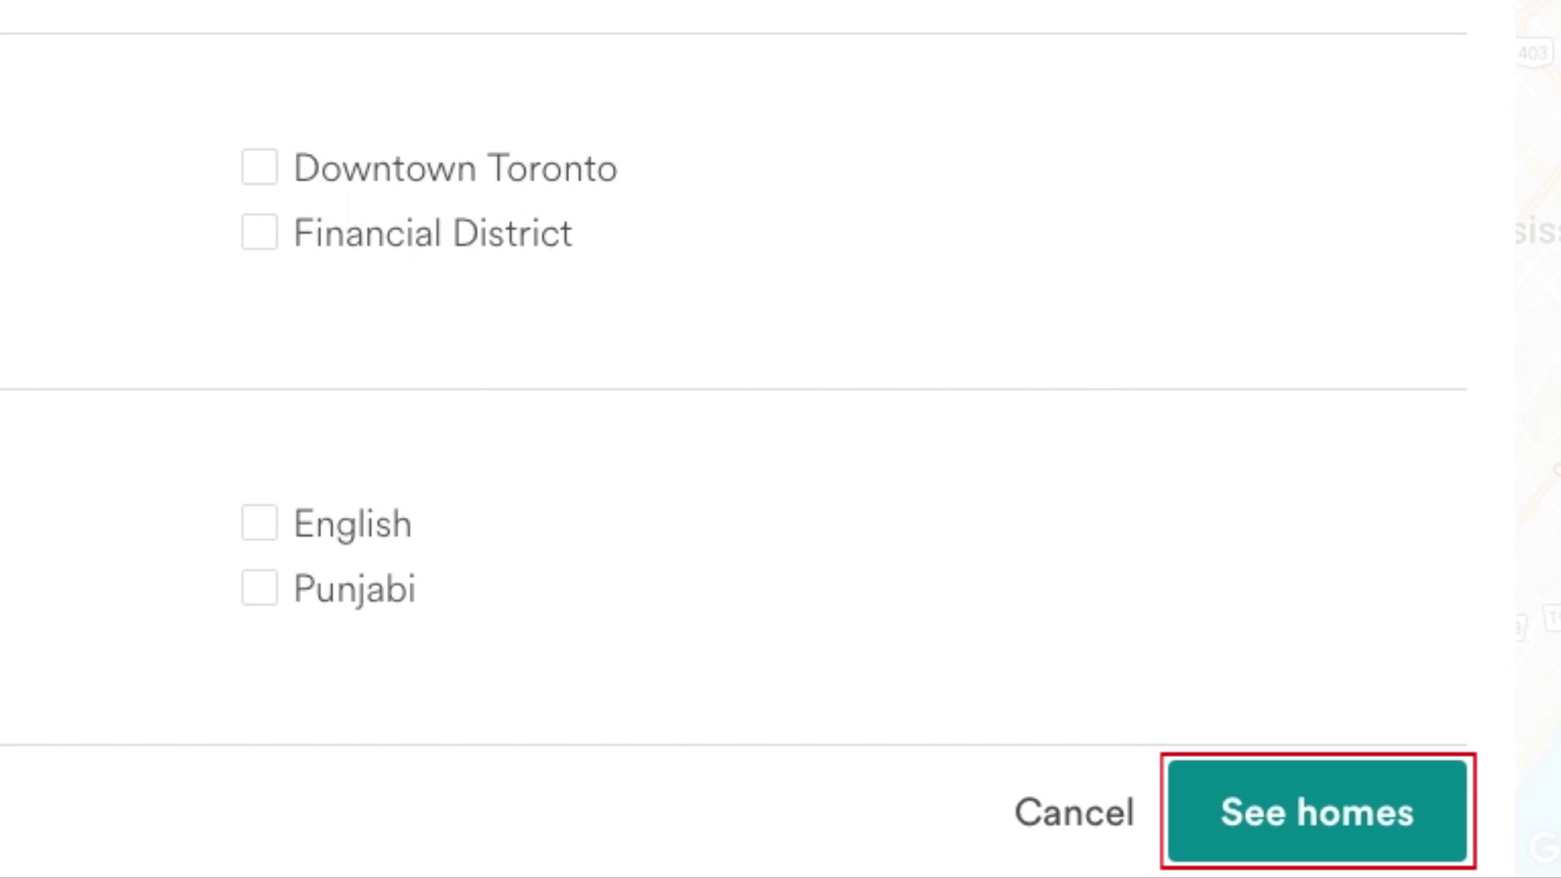
scroll(732, 366, "down", 1)
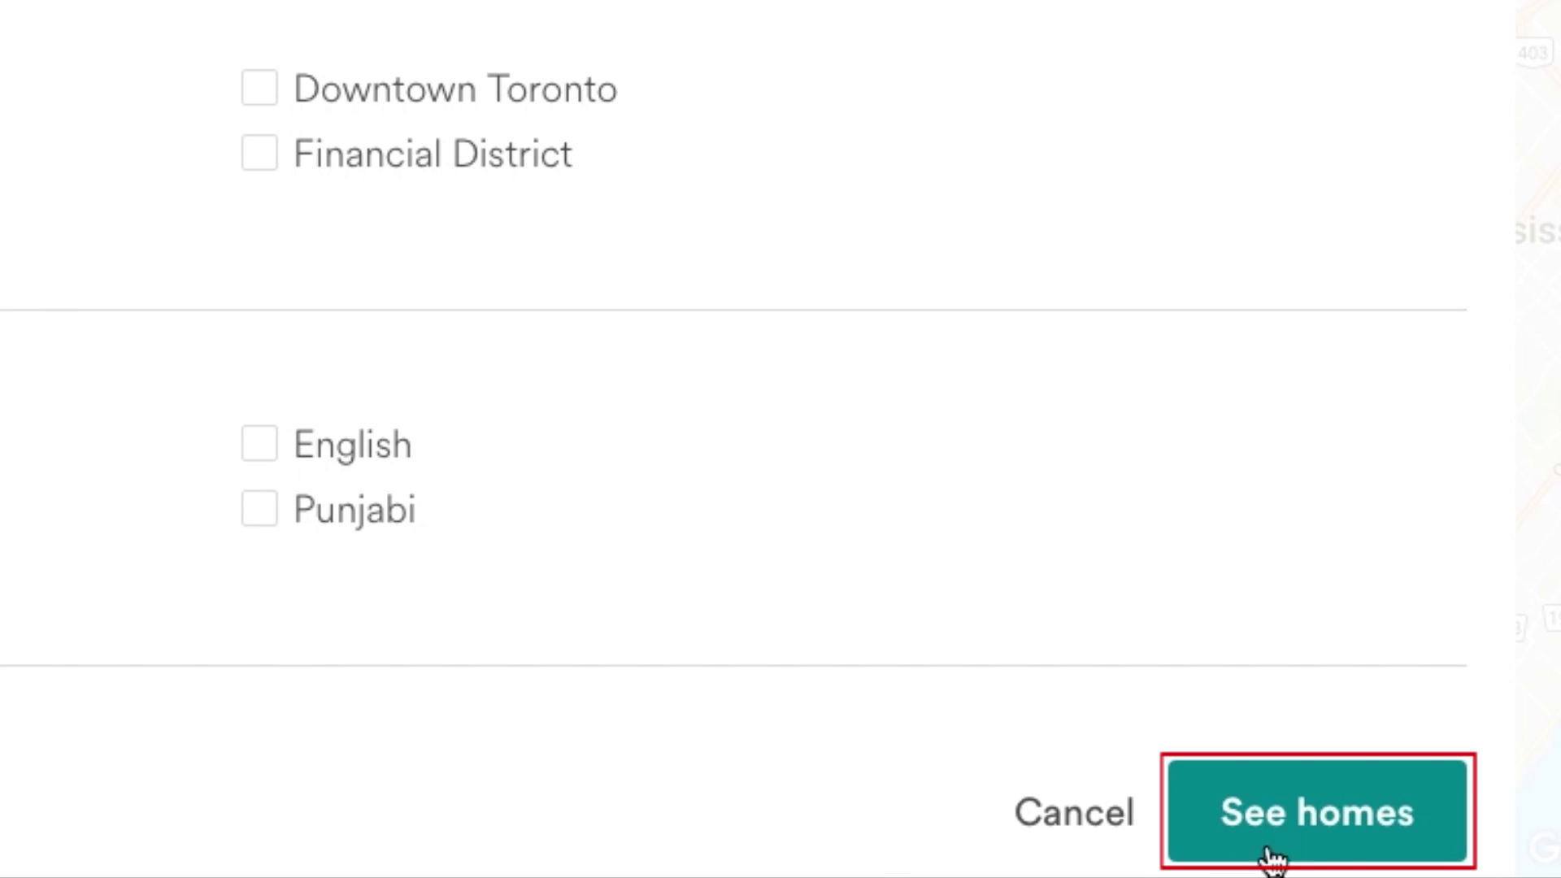
left_click(1335, 846)
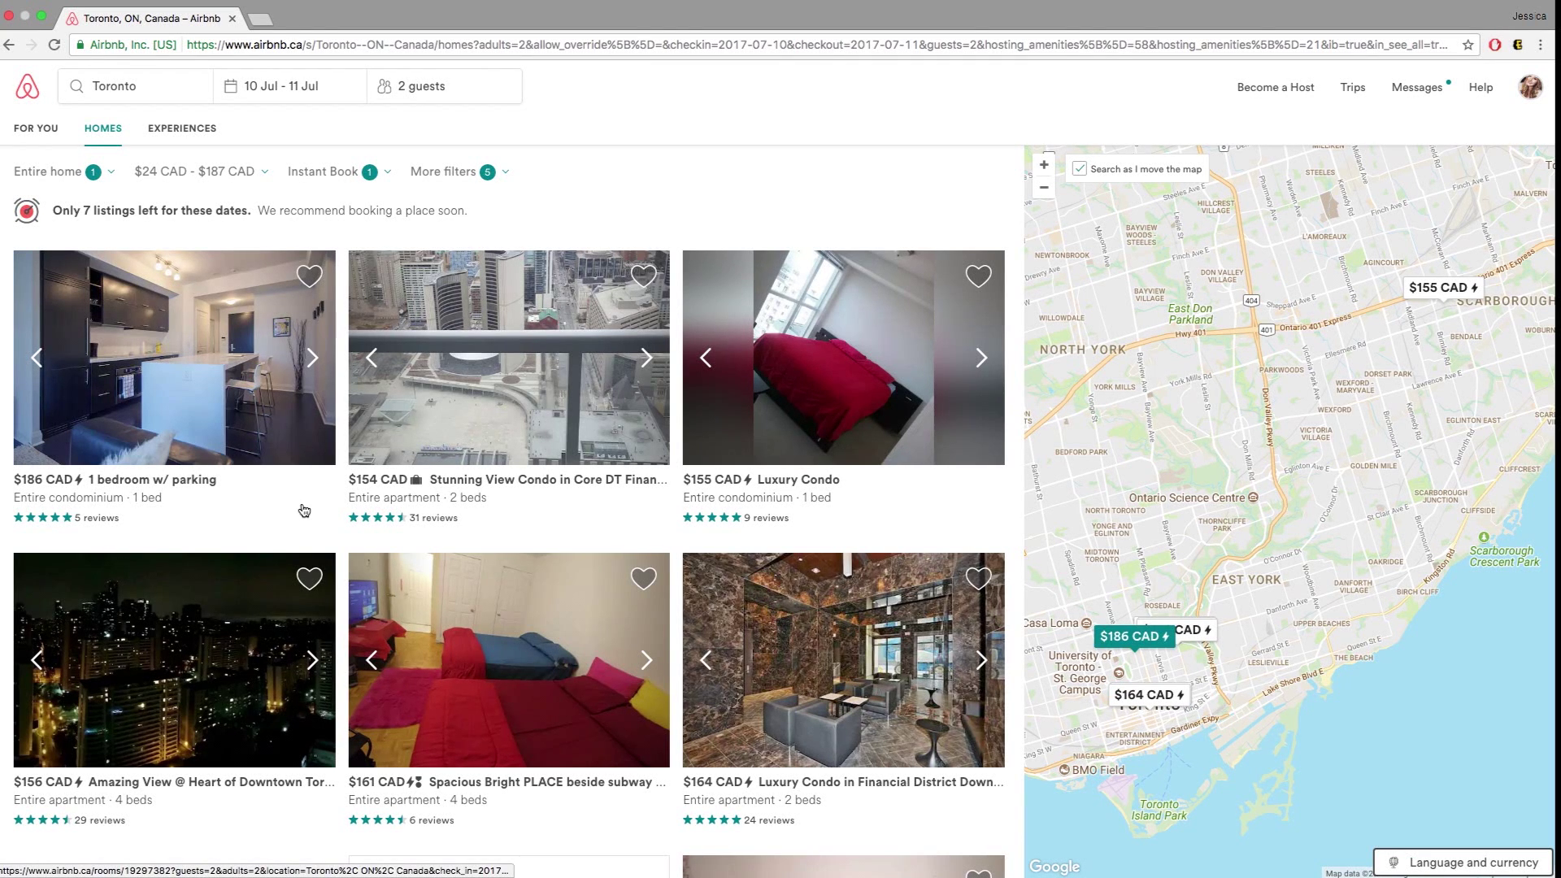
Pan the map south toward the Toronto lakeshore, narrowing results to 6 listings
left_click_drag(1362, 496, 1383, 311)
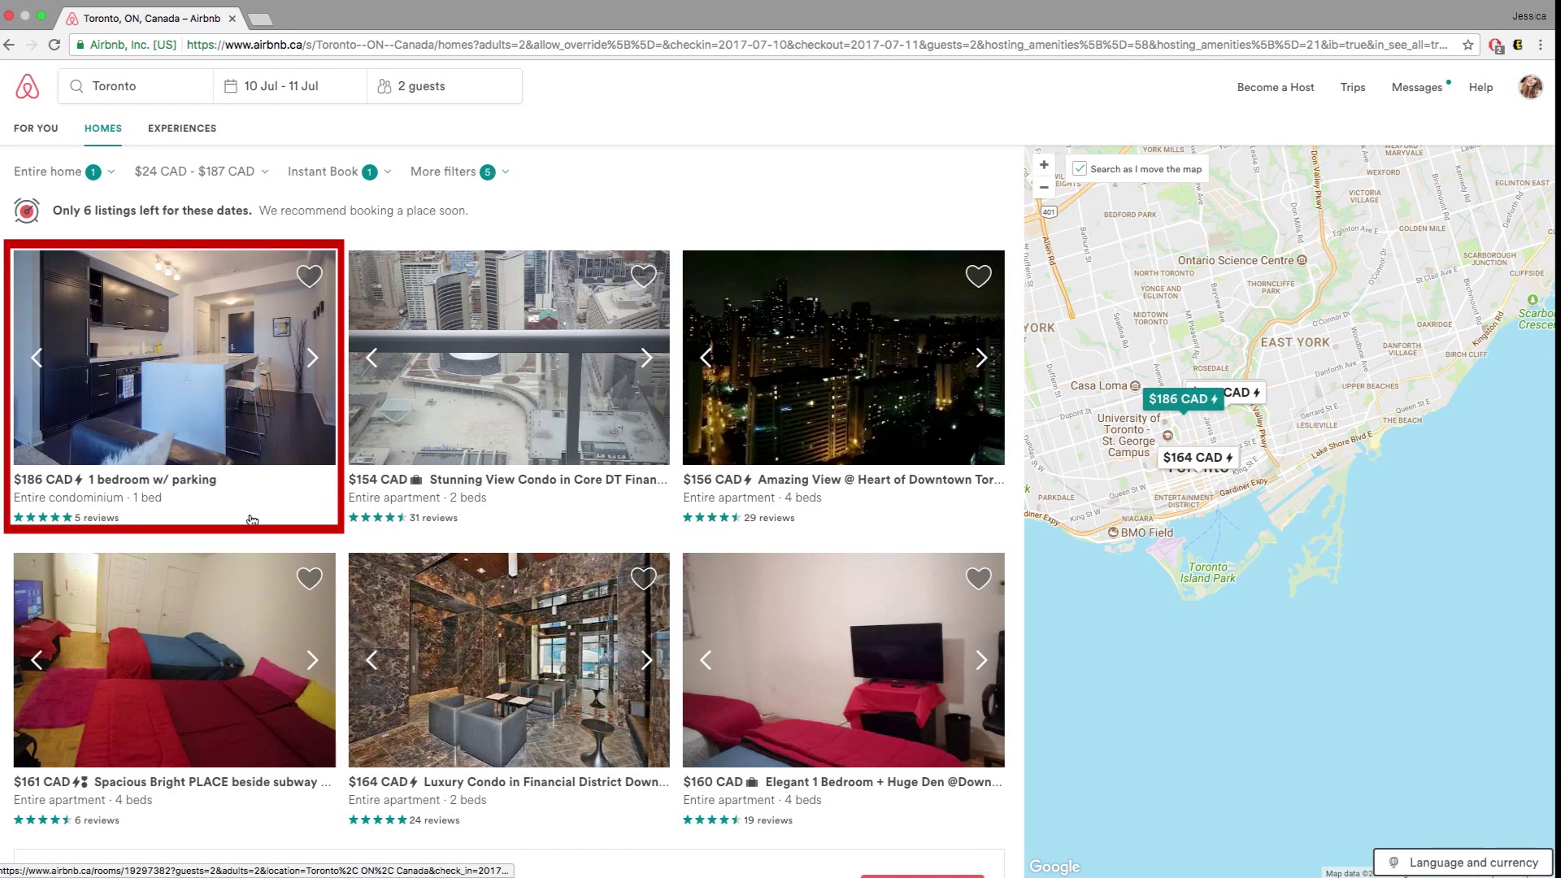
Book the 1 bedroom w/ parking listing for 10–11 July with 2 guests
left_click(225, 409)
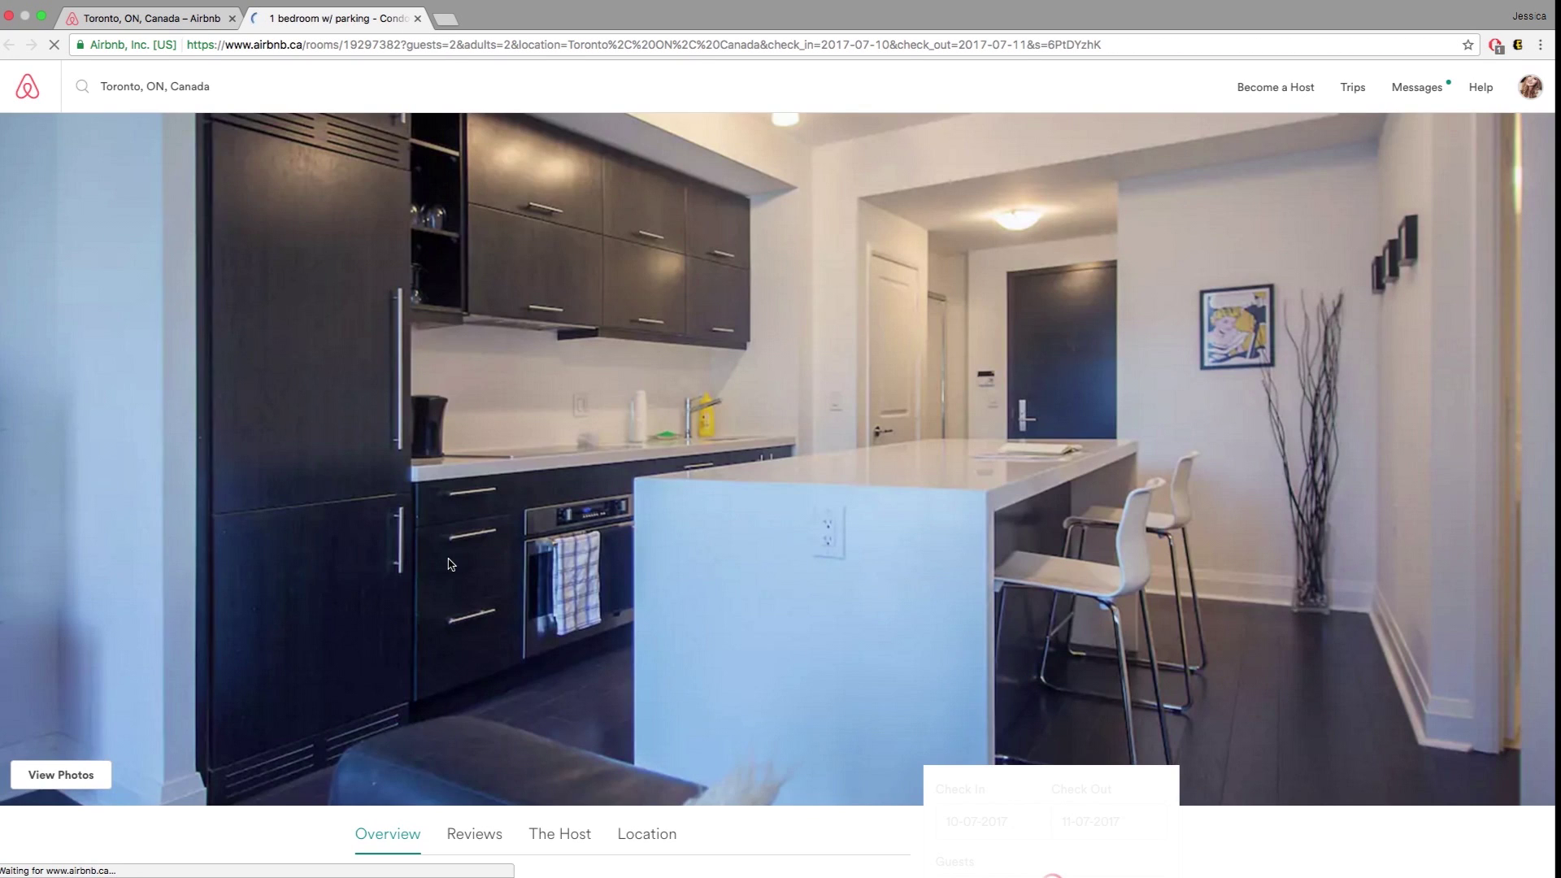
scroll(452, 564, "down", 5)
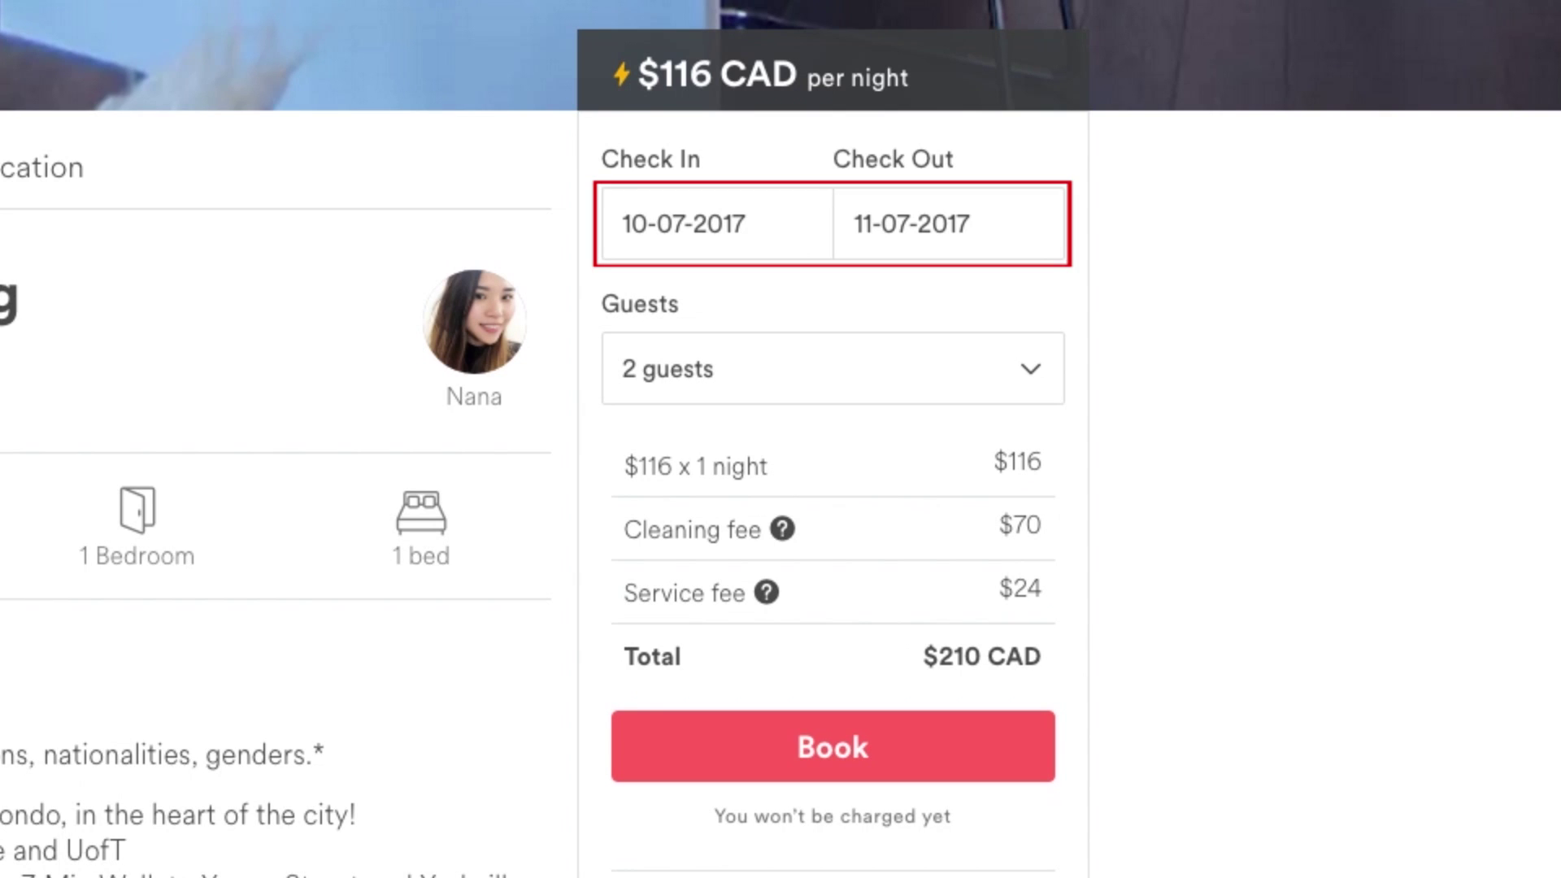
left_click(683, 217)
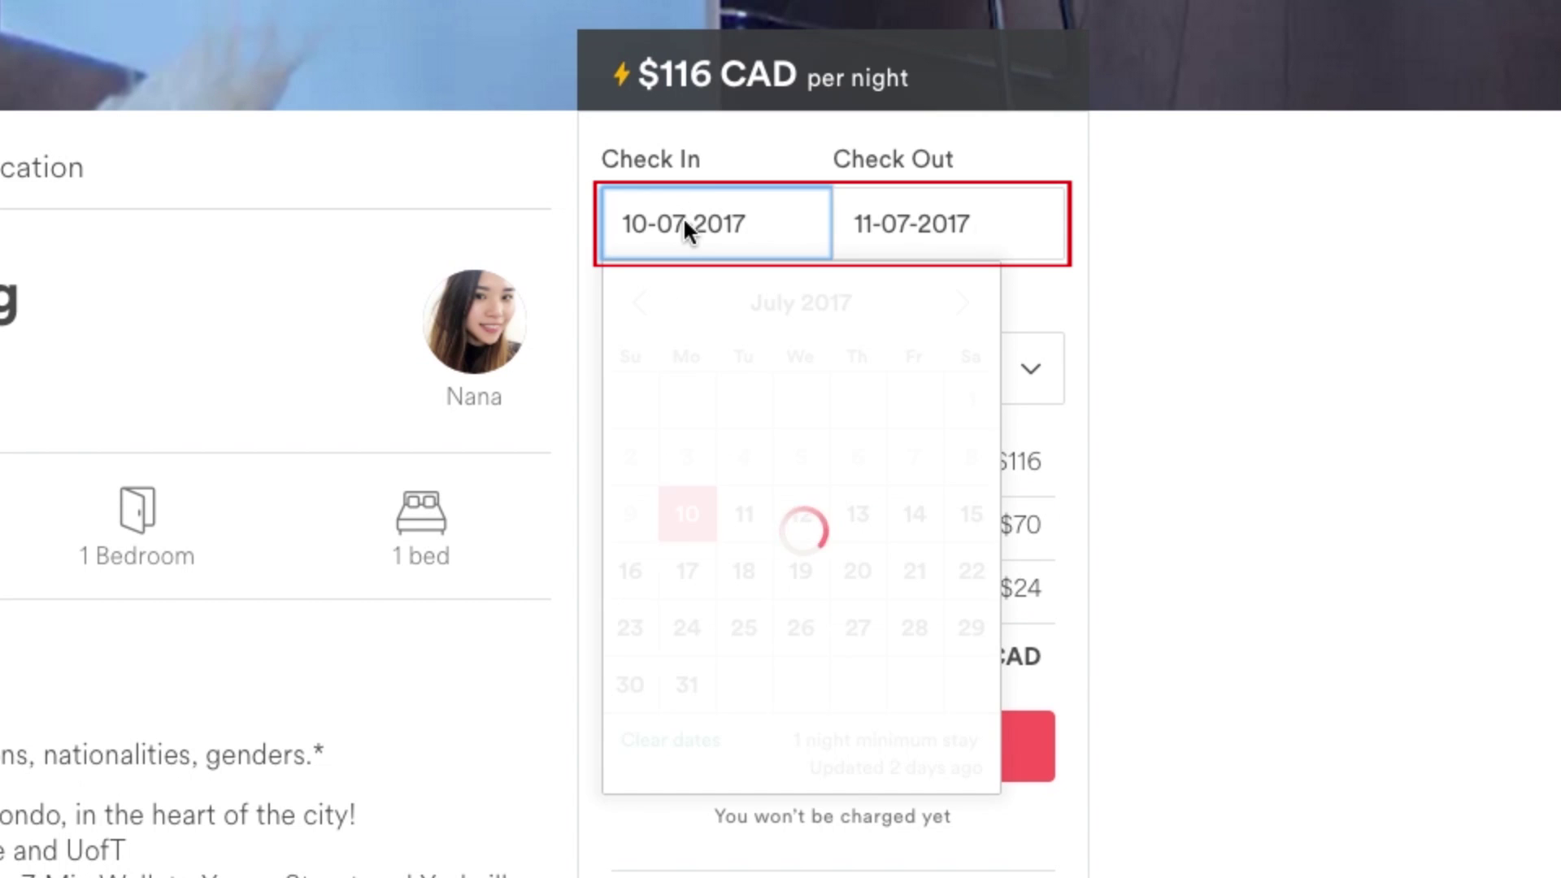
left_click(685, 515)
left_click(1049, 240)
left_click(993, 521)
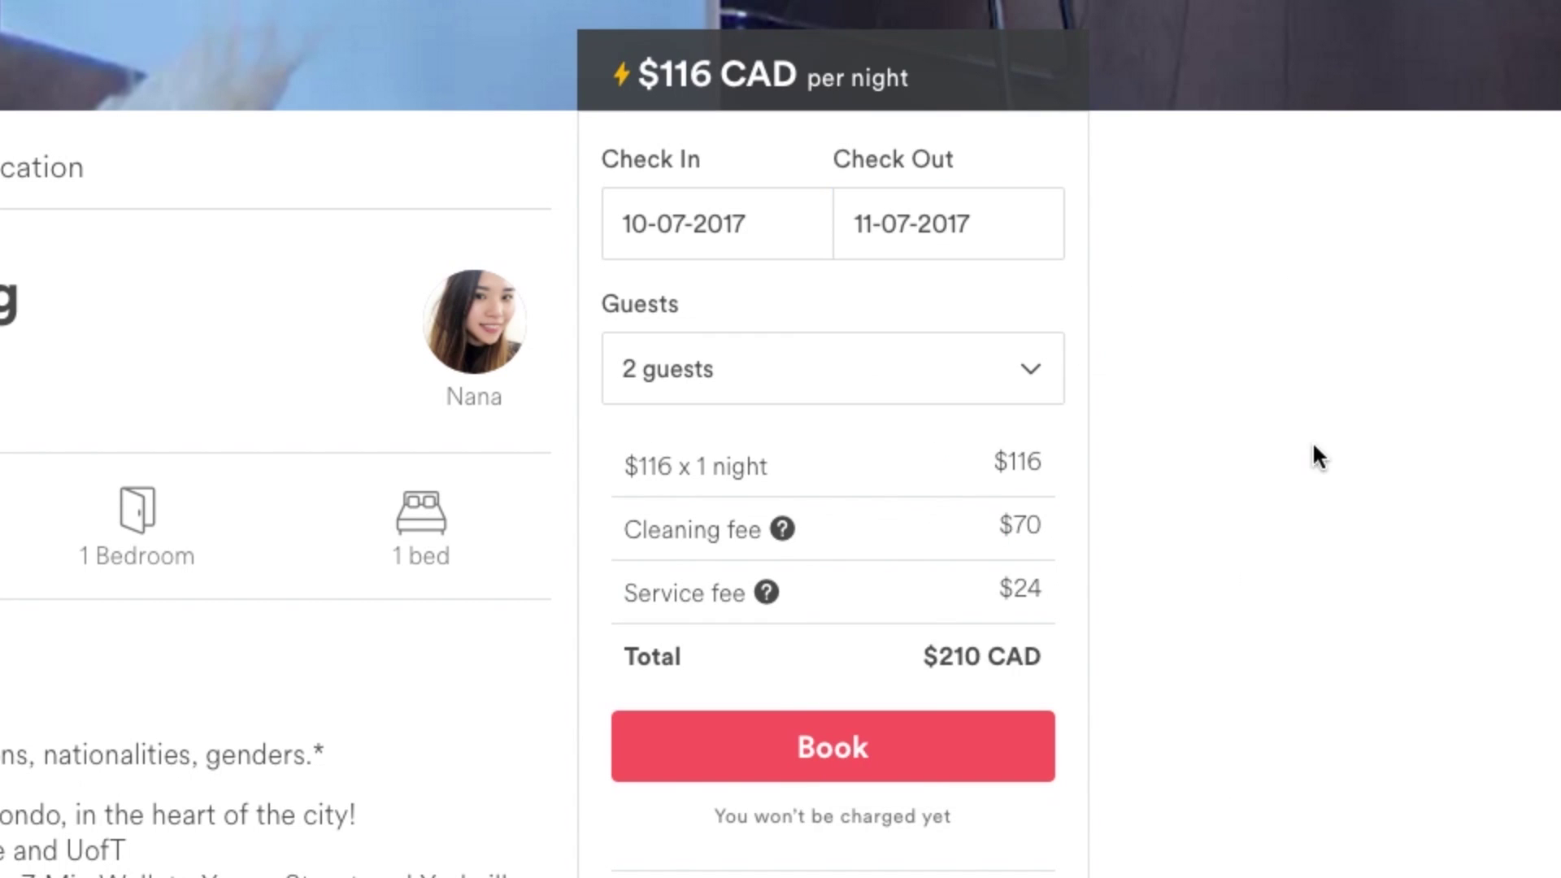
left_click(1043, 355)
left_click(1144, 342)
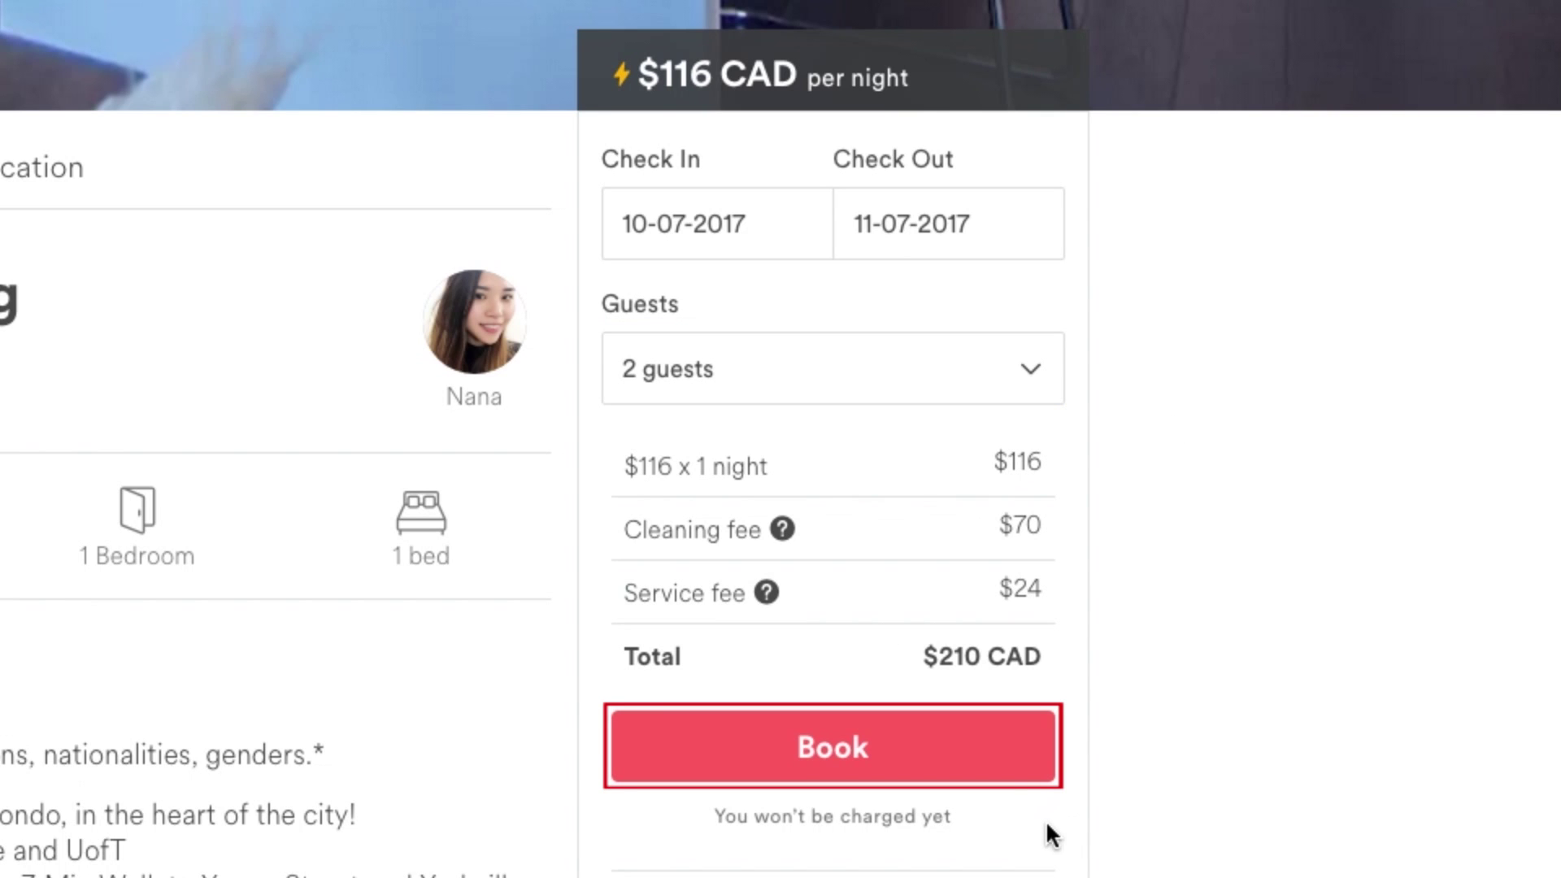
left_click(1010, 767)
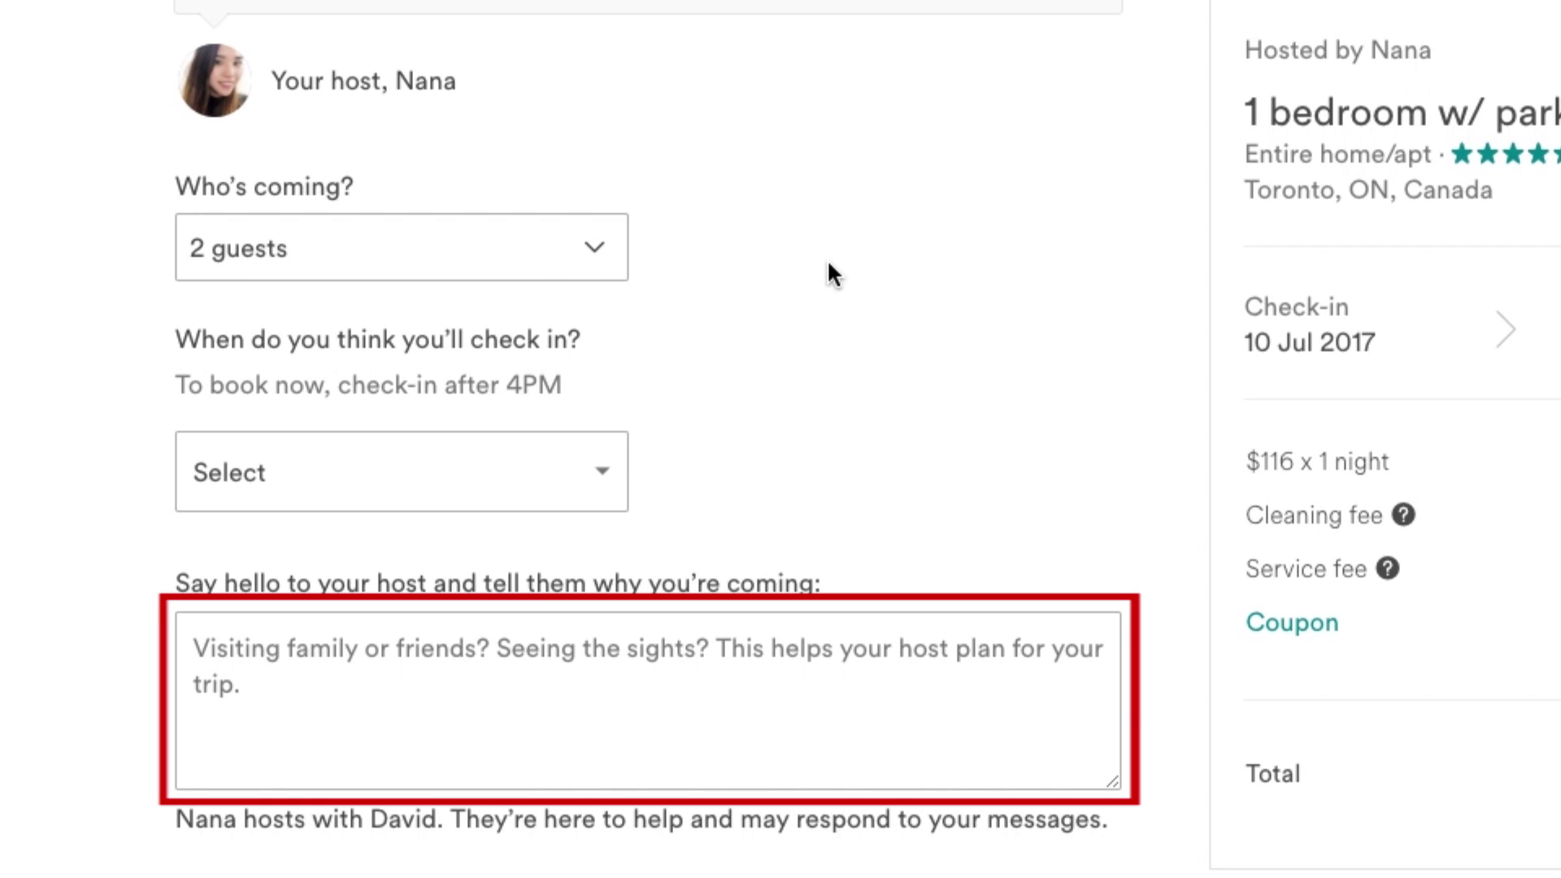
Read through the house rules and continue to payment
scroll(827, 264, "down", 8)
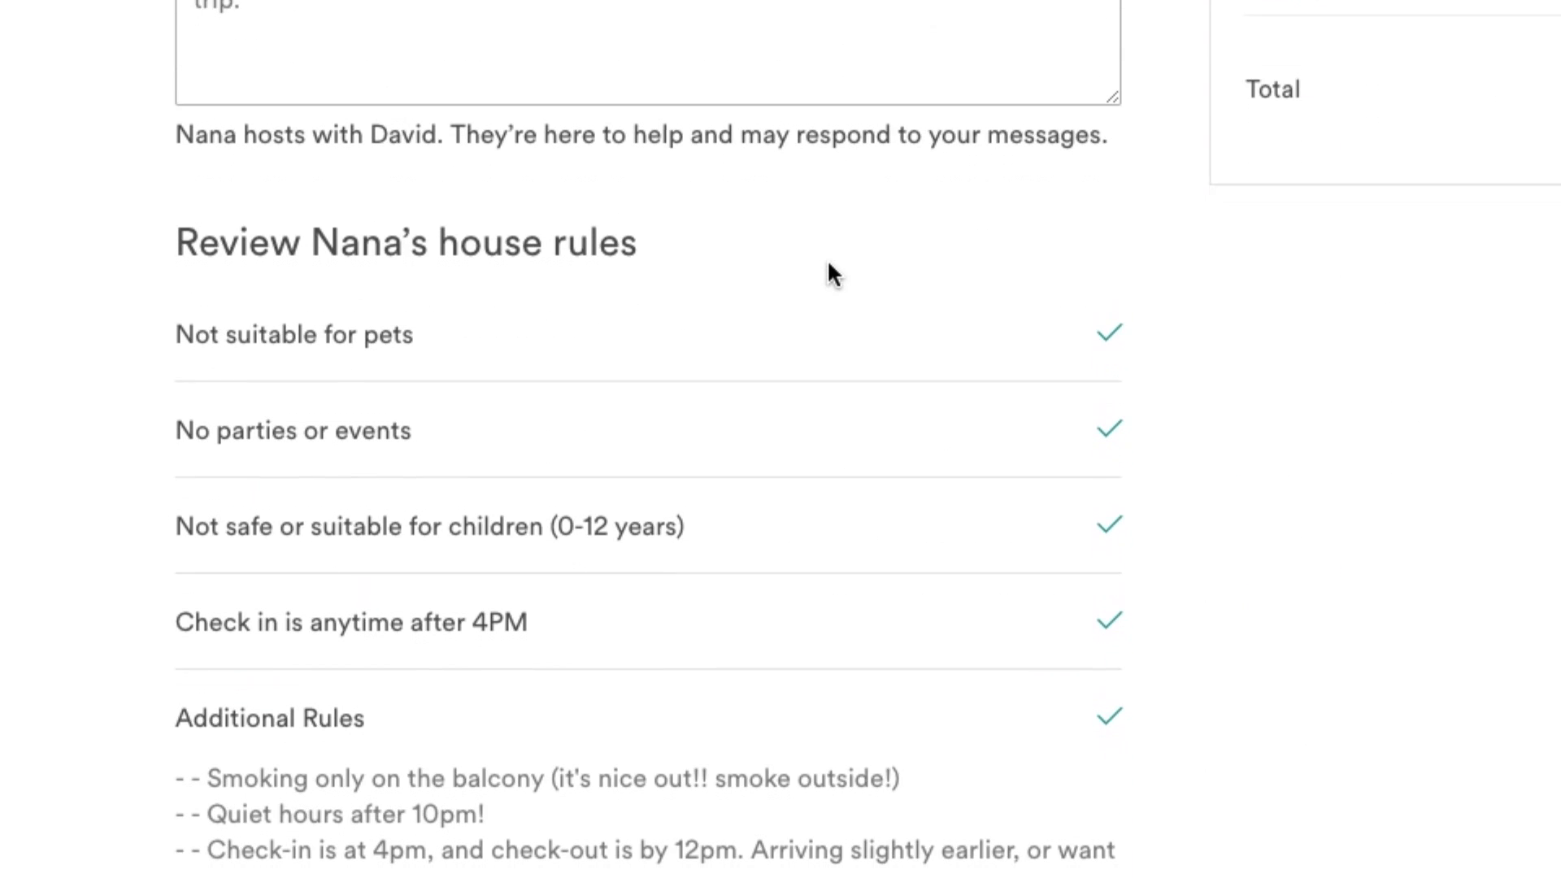
scroll(828, 264, "down", 2)
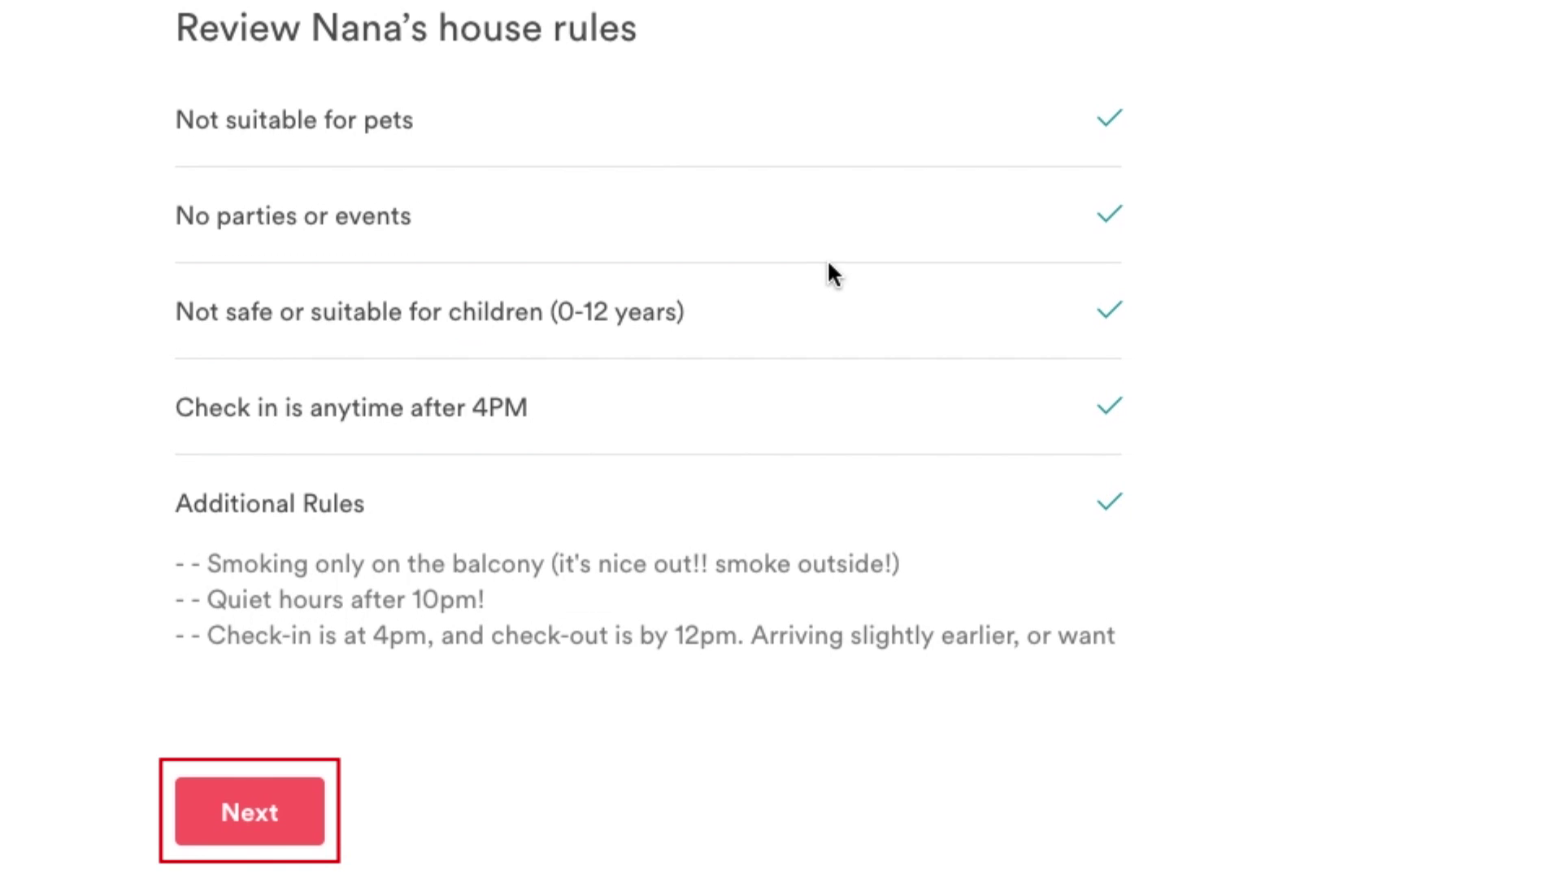
left_click(227, 804)
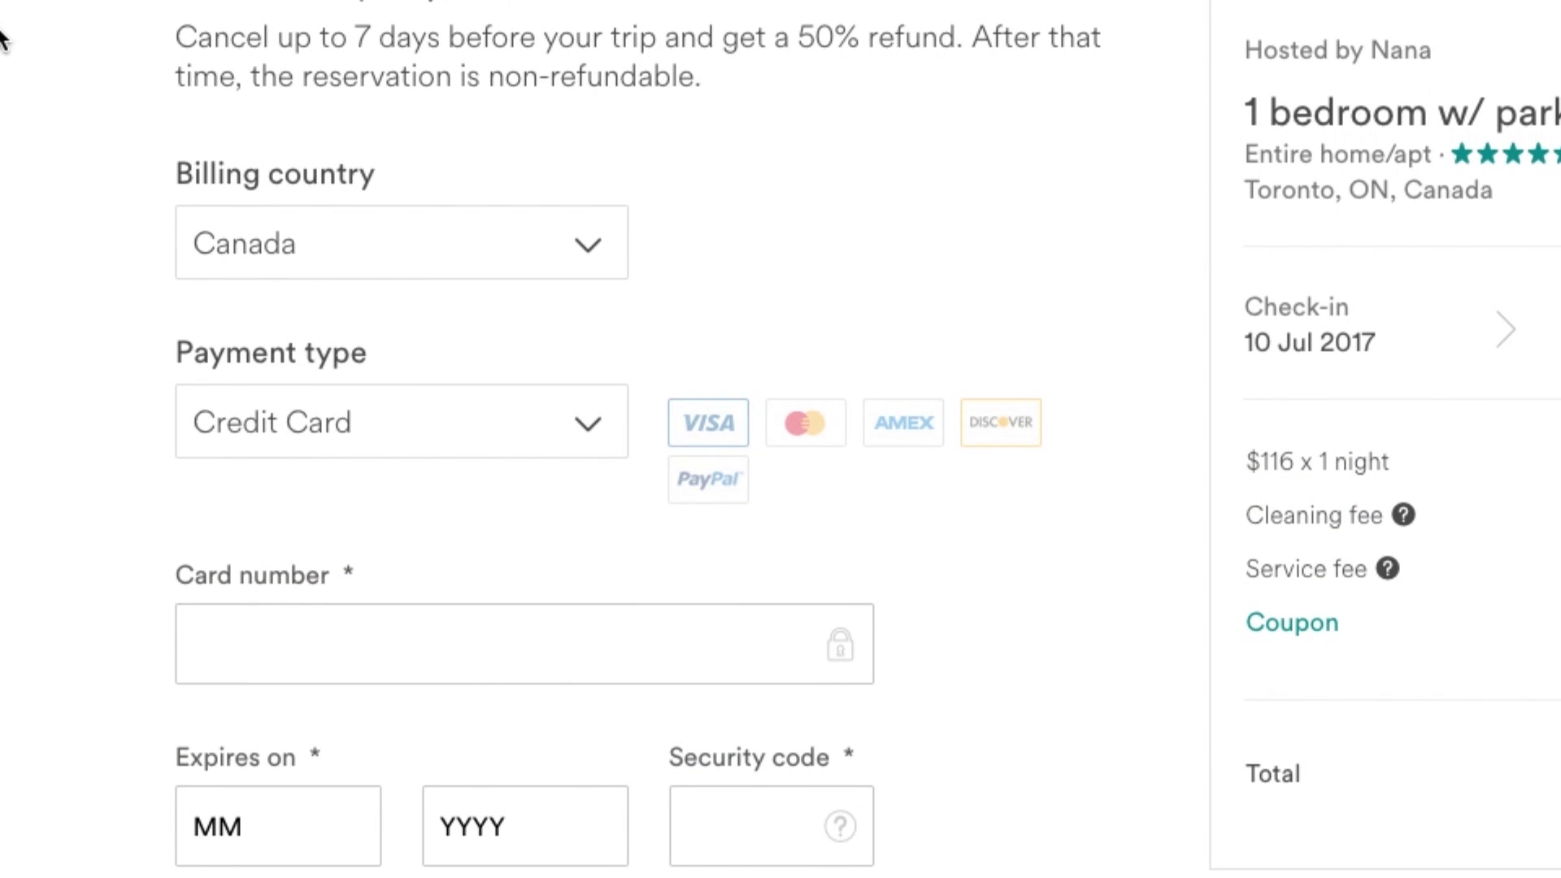
Keep Canada as billing country and Credit Card as payment type
scroll(7, 37, "down", 2)
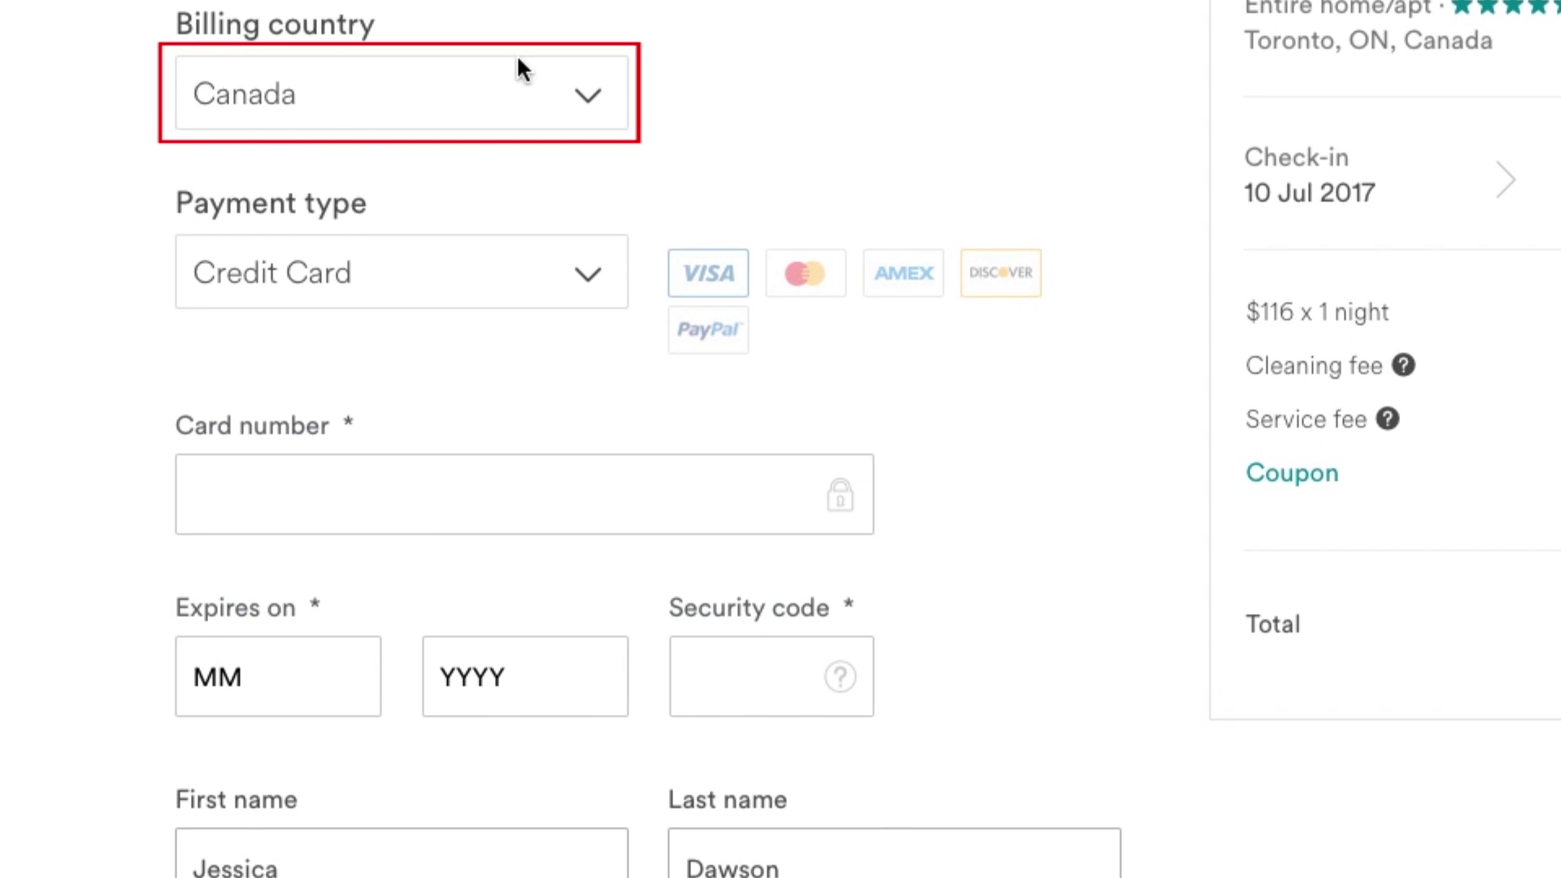
left_click(468, 63)
left_click(683, 129)
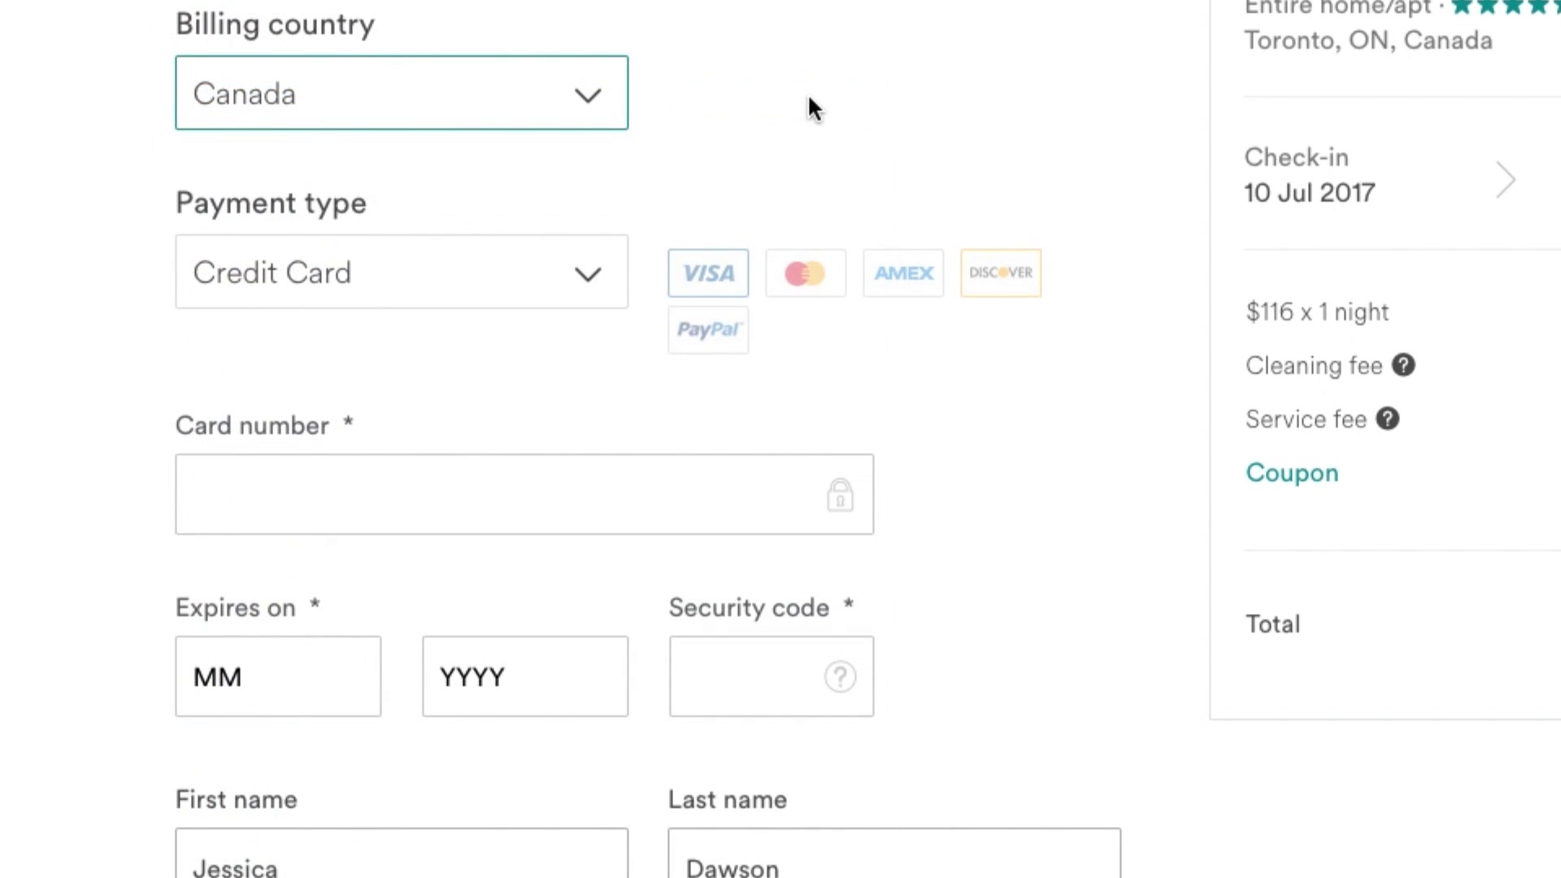
scroll(807, 89, "down", 3)
left_click(578, 21)
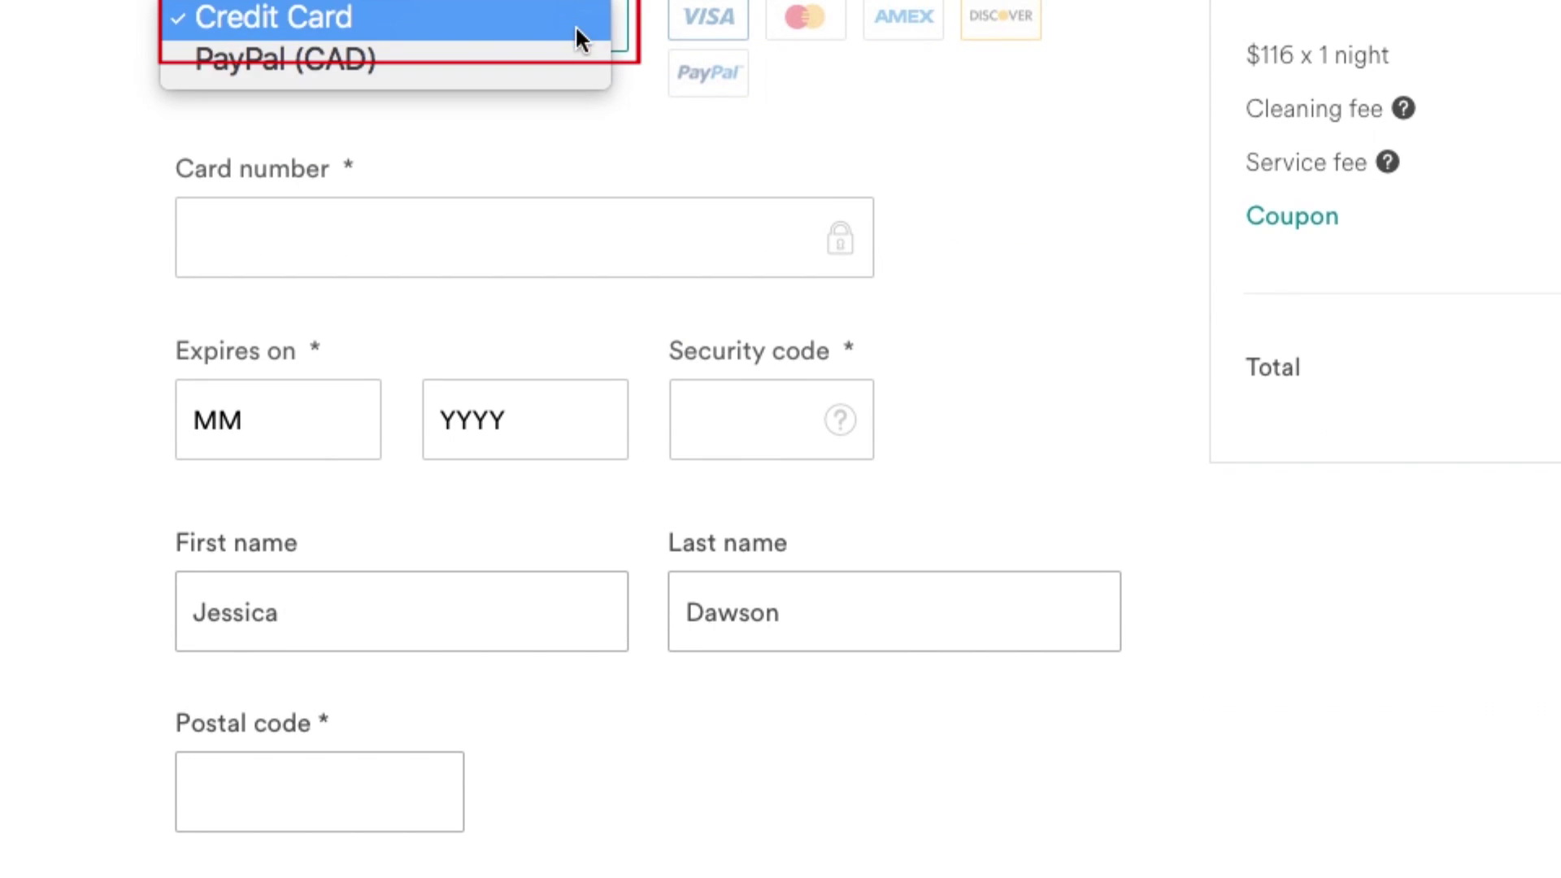
left_click(486, 23)
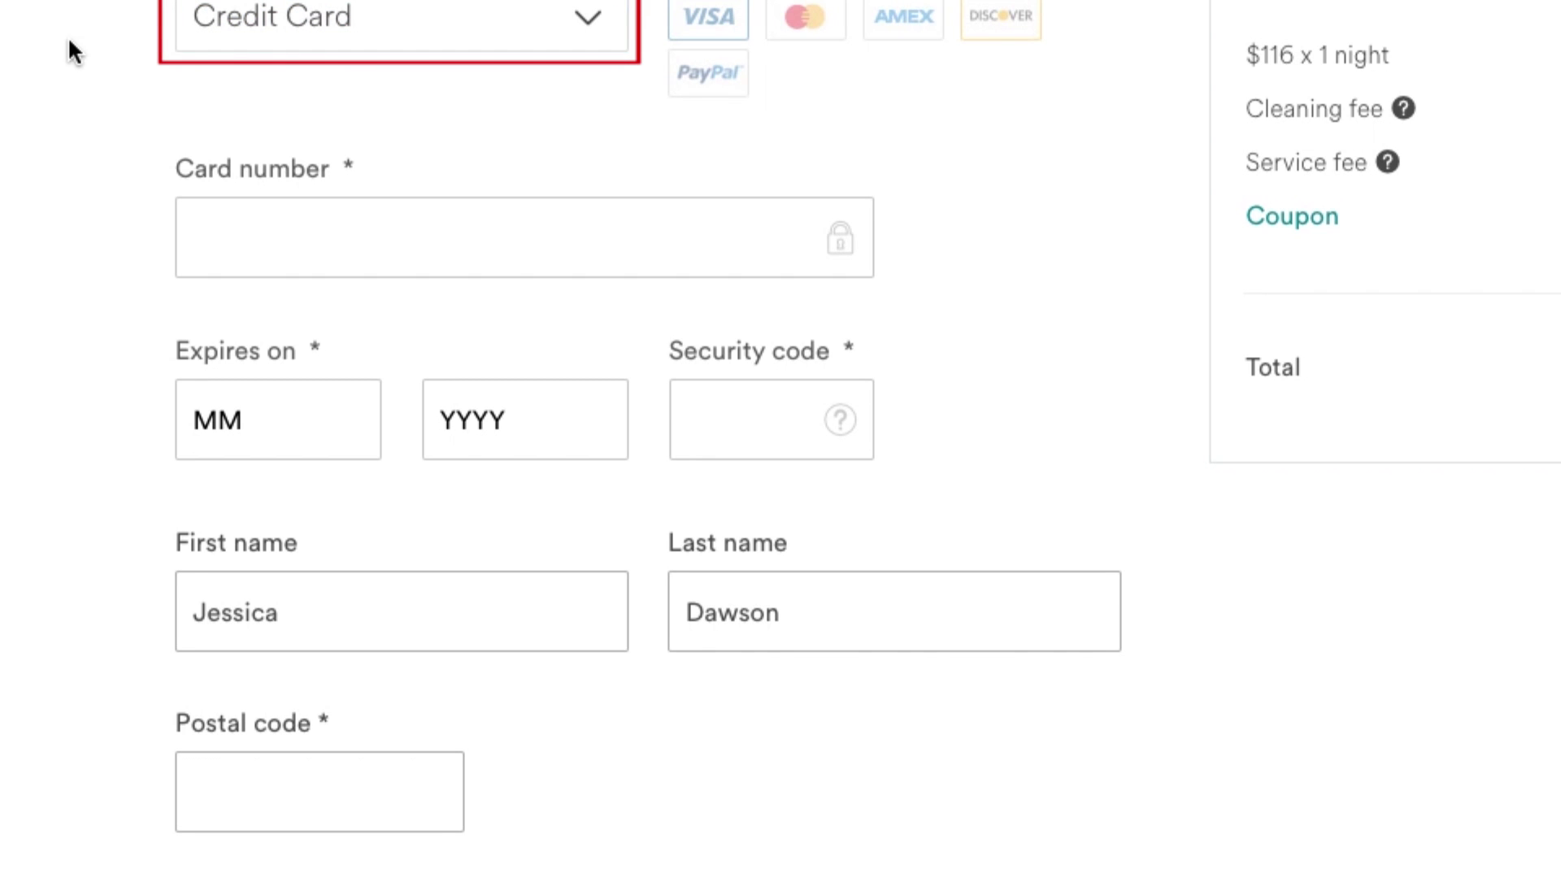
left_click(588, 102)
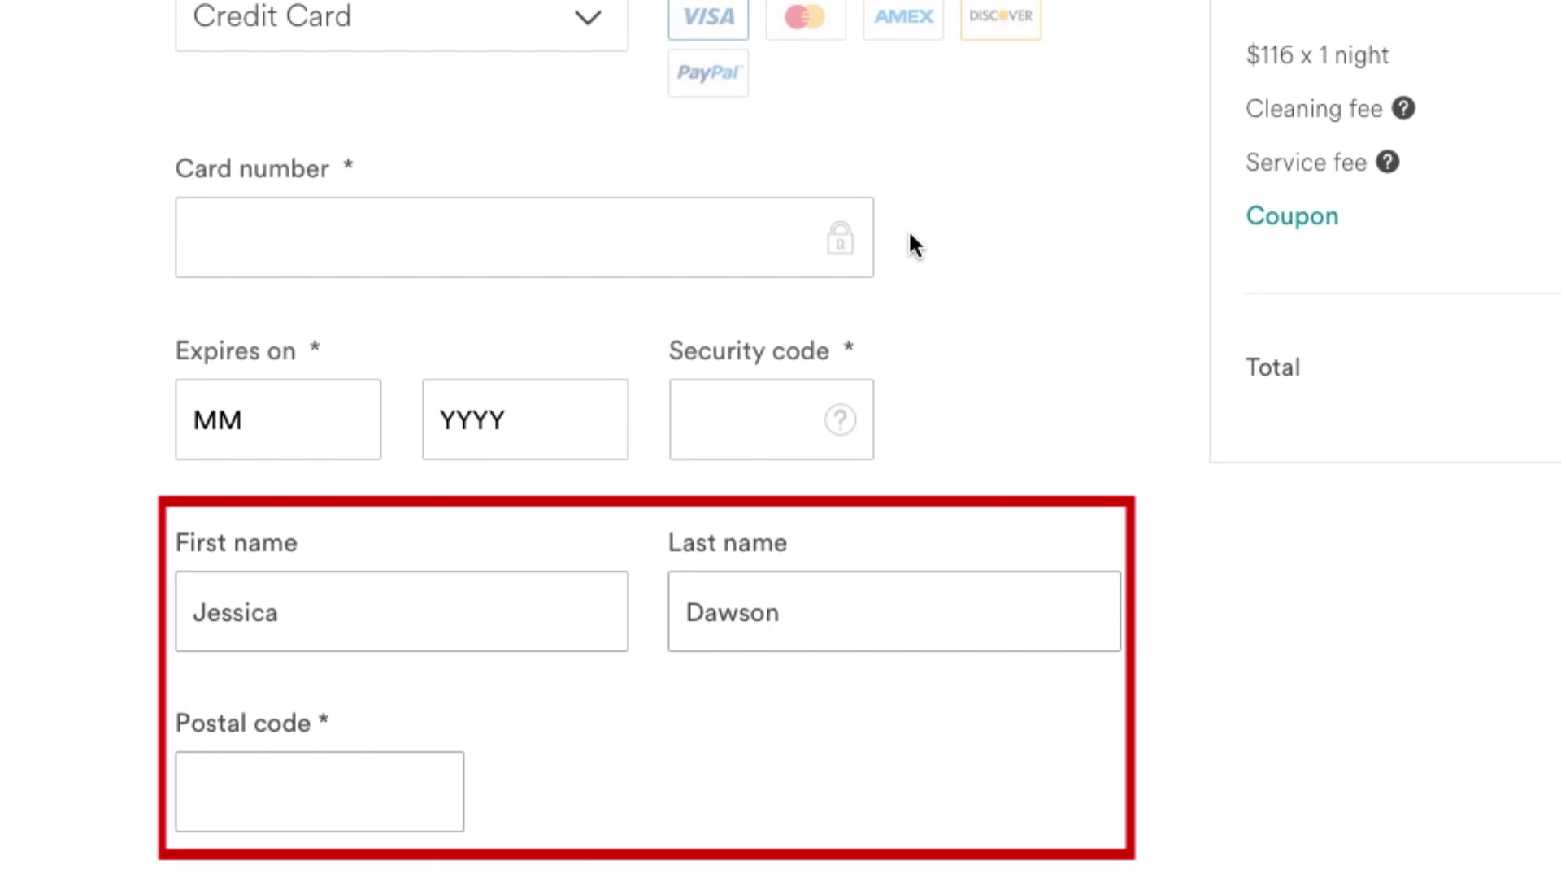
scroll(7, 742, "down", 4)
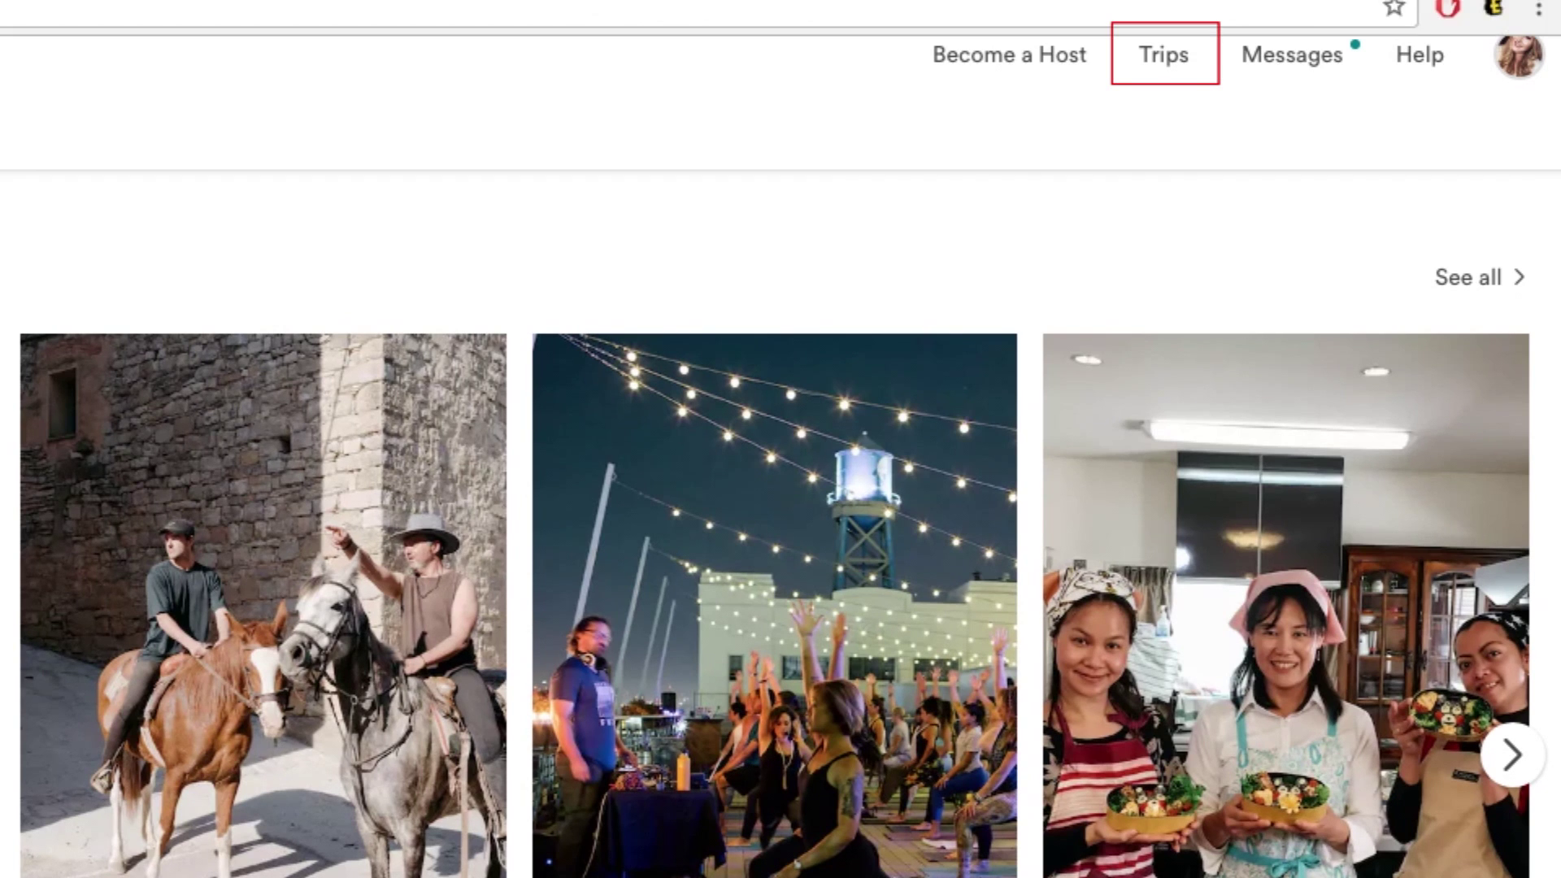
View the Montréal trip's itinerary from your trips list
left_click(1167, 96)
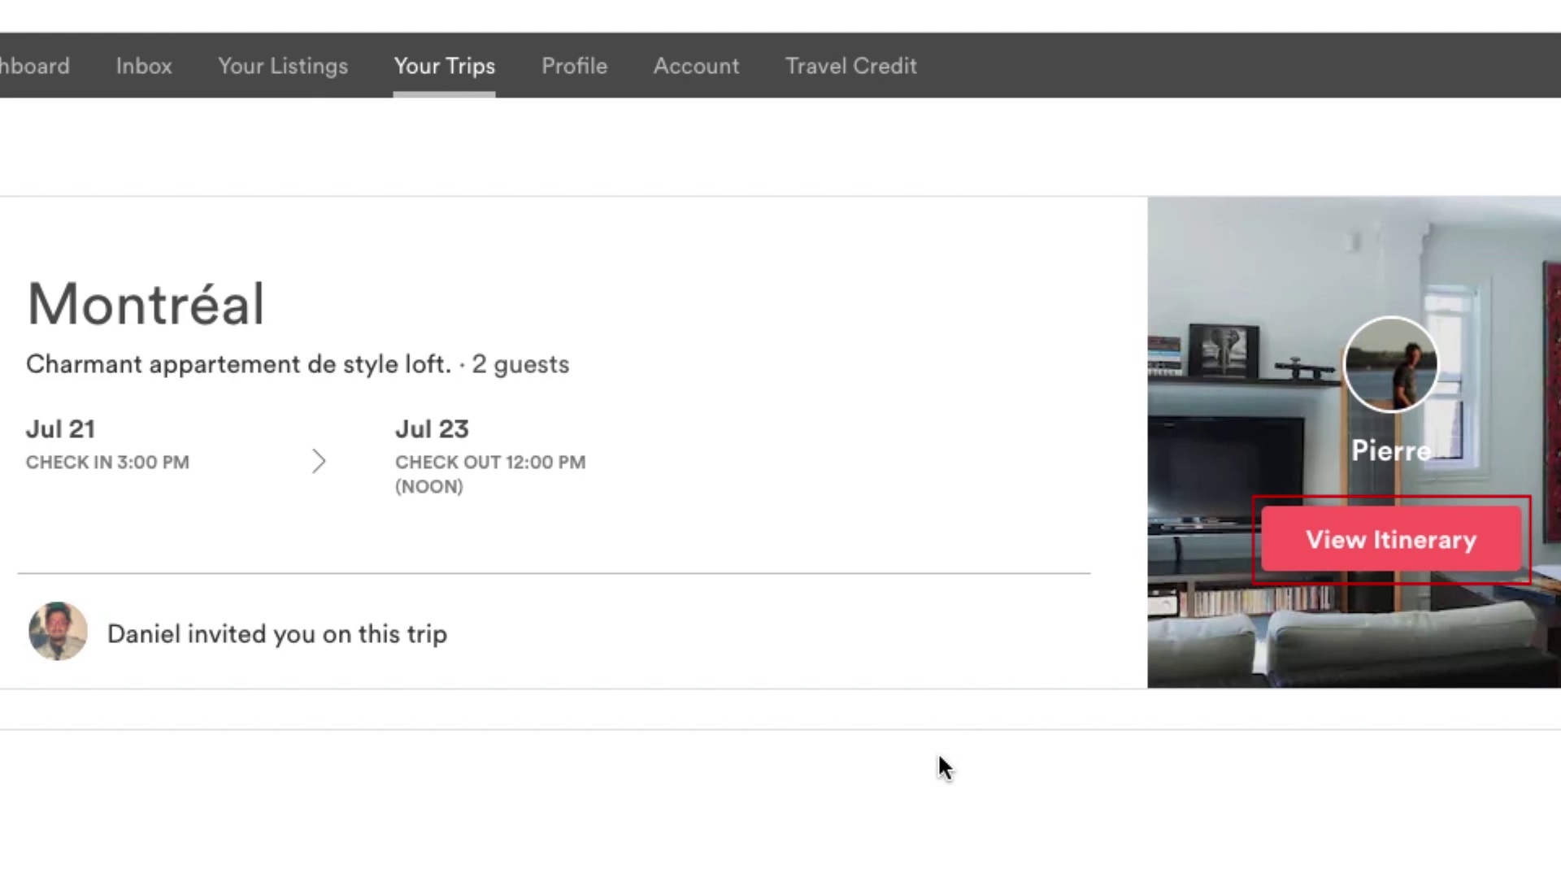
left_click(1375, 553)
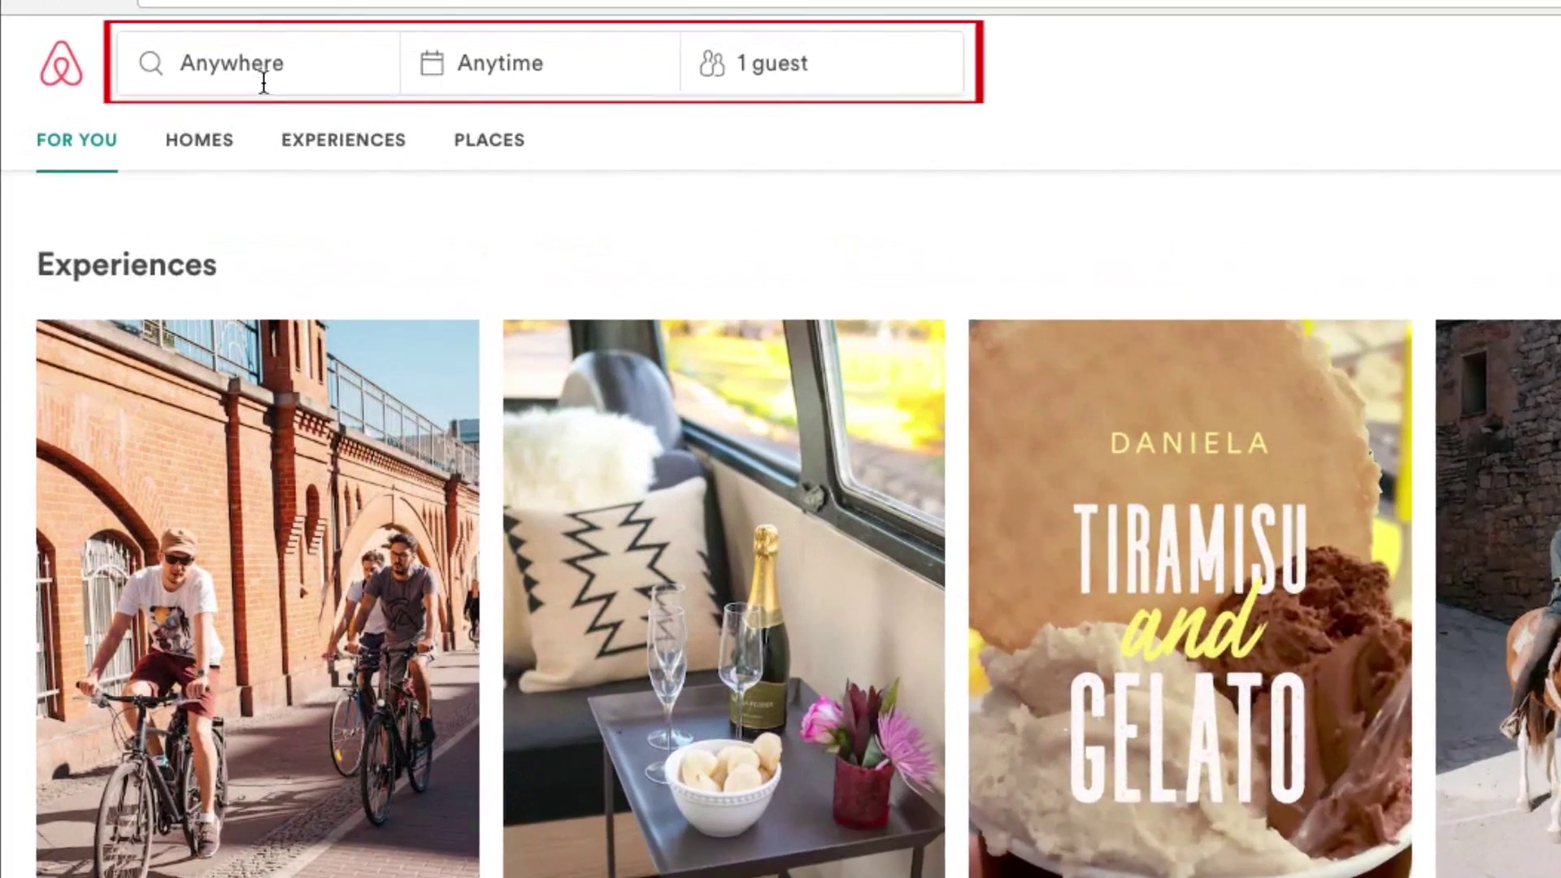
Reuse the recent Toronto search for 2 guests with Anytime dates, showing experiences
left_click(142, 91)
left_click(286, 131)
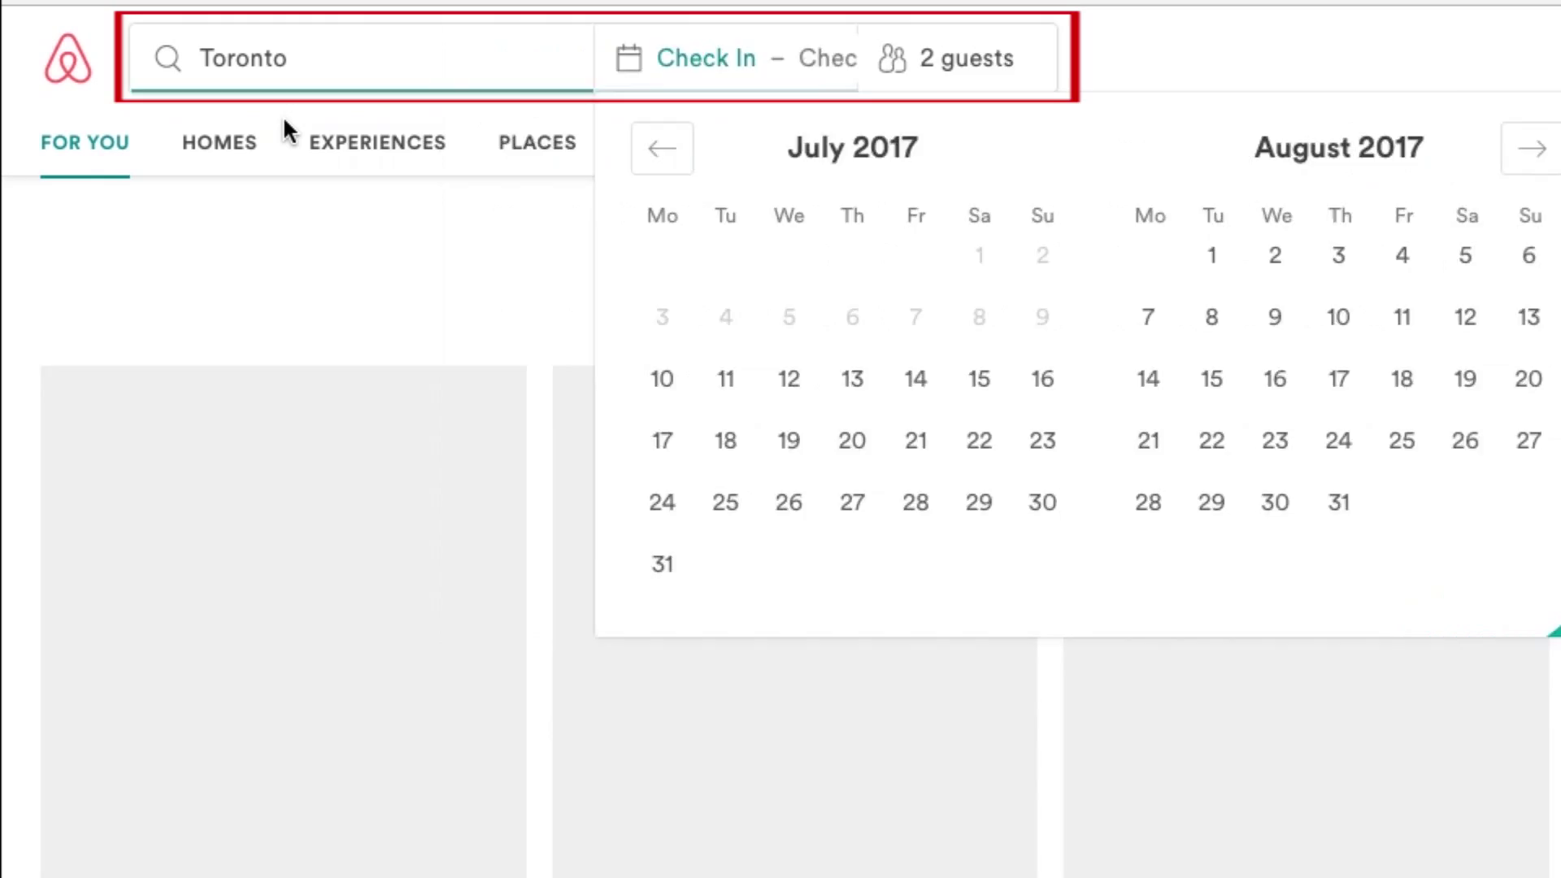
left_click(1489, 90)
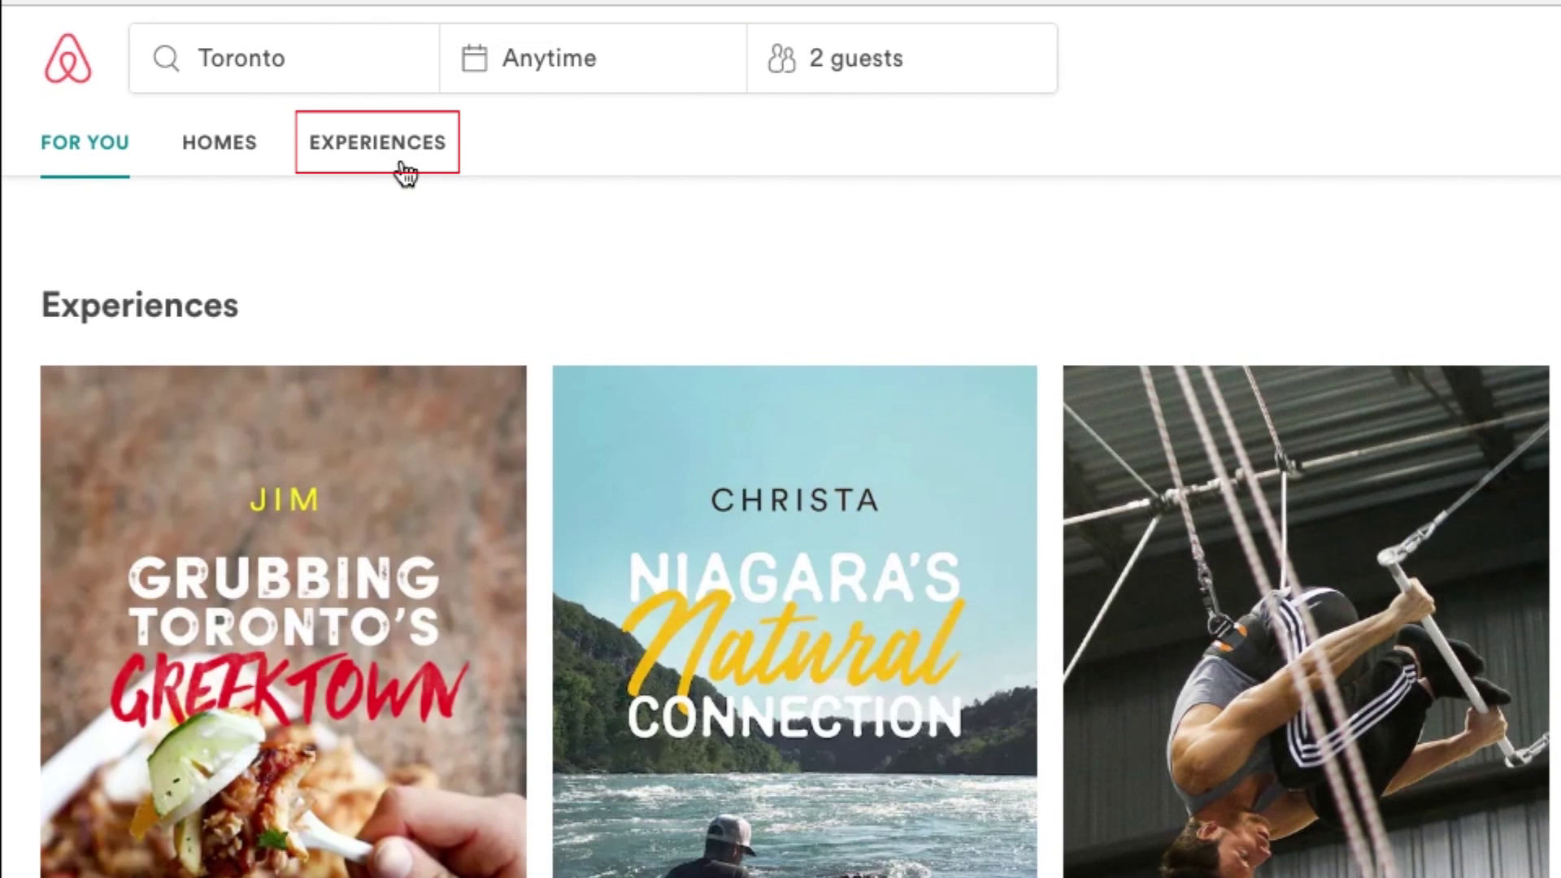
left_click(405, 171)
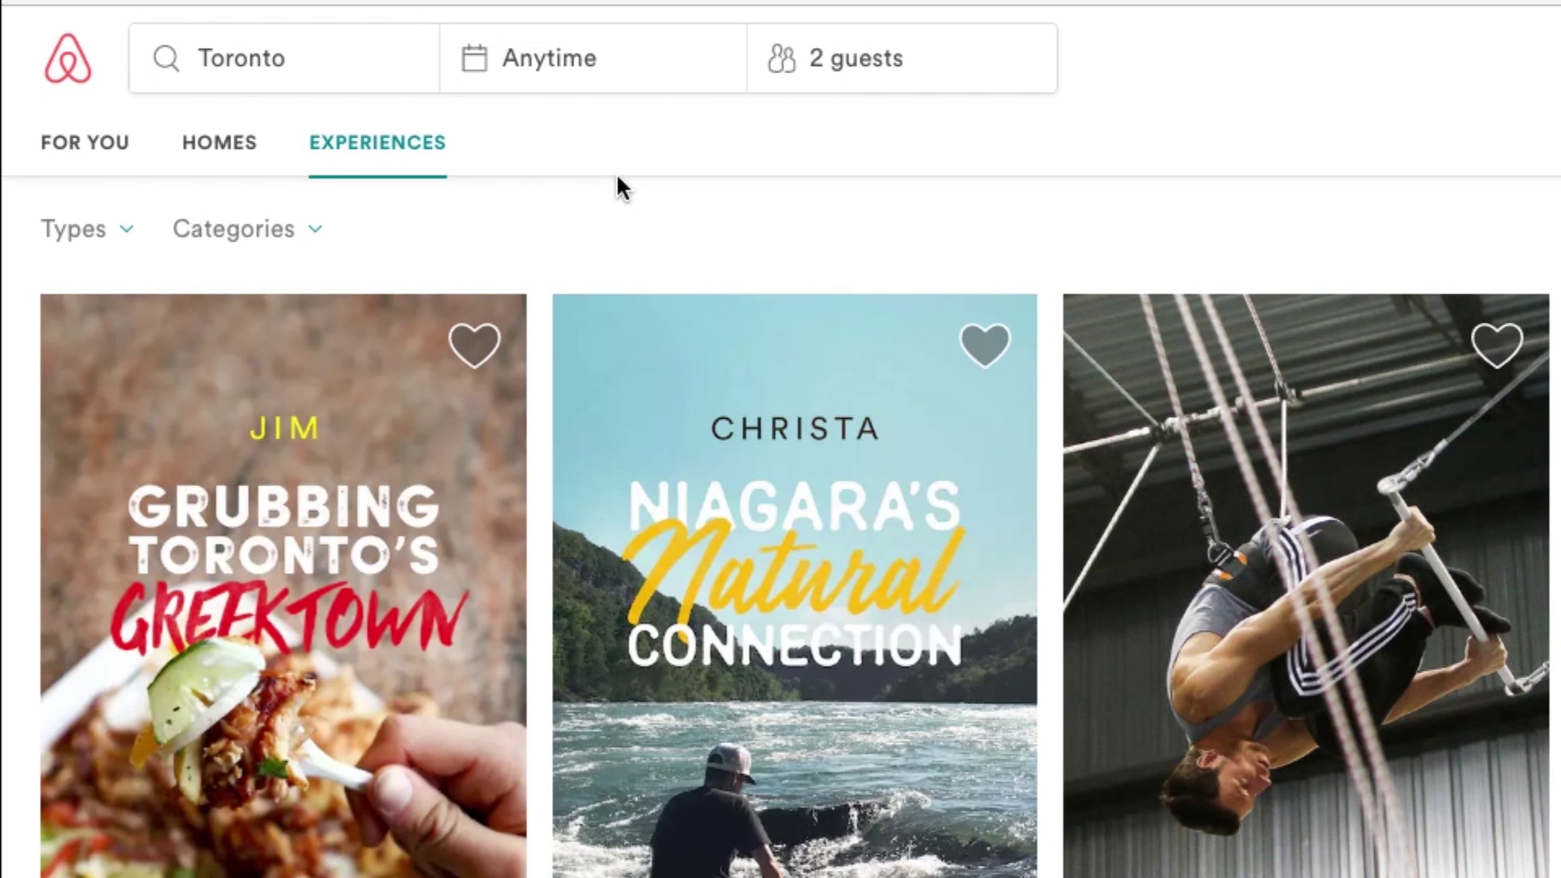
Filter Toronto experiences to the Arts, Entertainment and Food & Drink categories
left_click(130, 238)
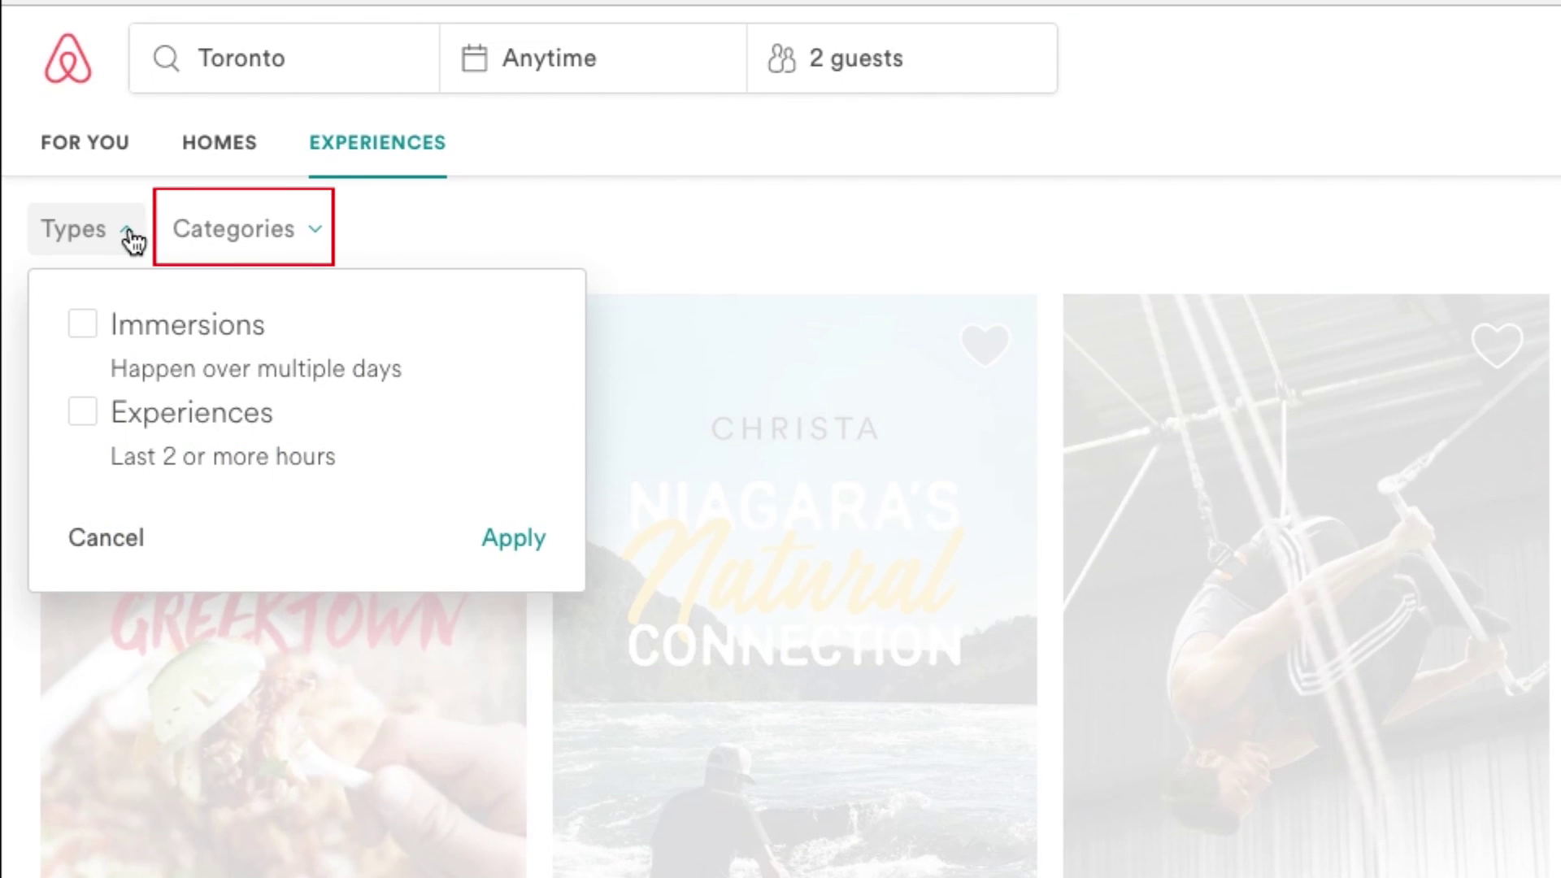
left_click(128, 237)
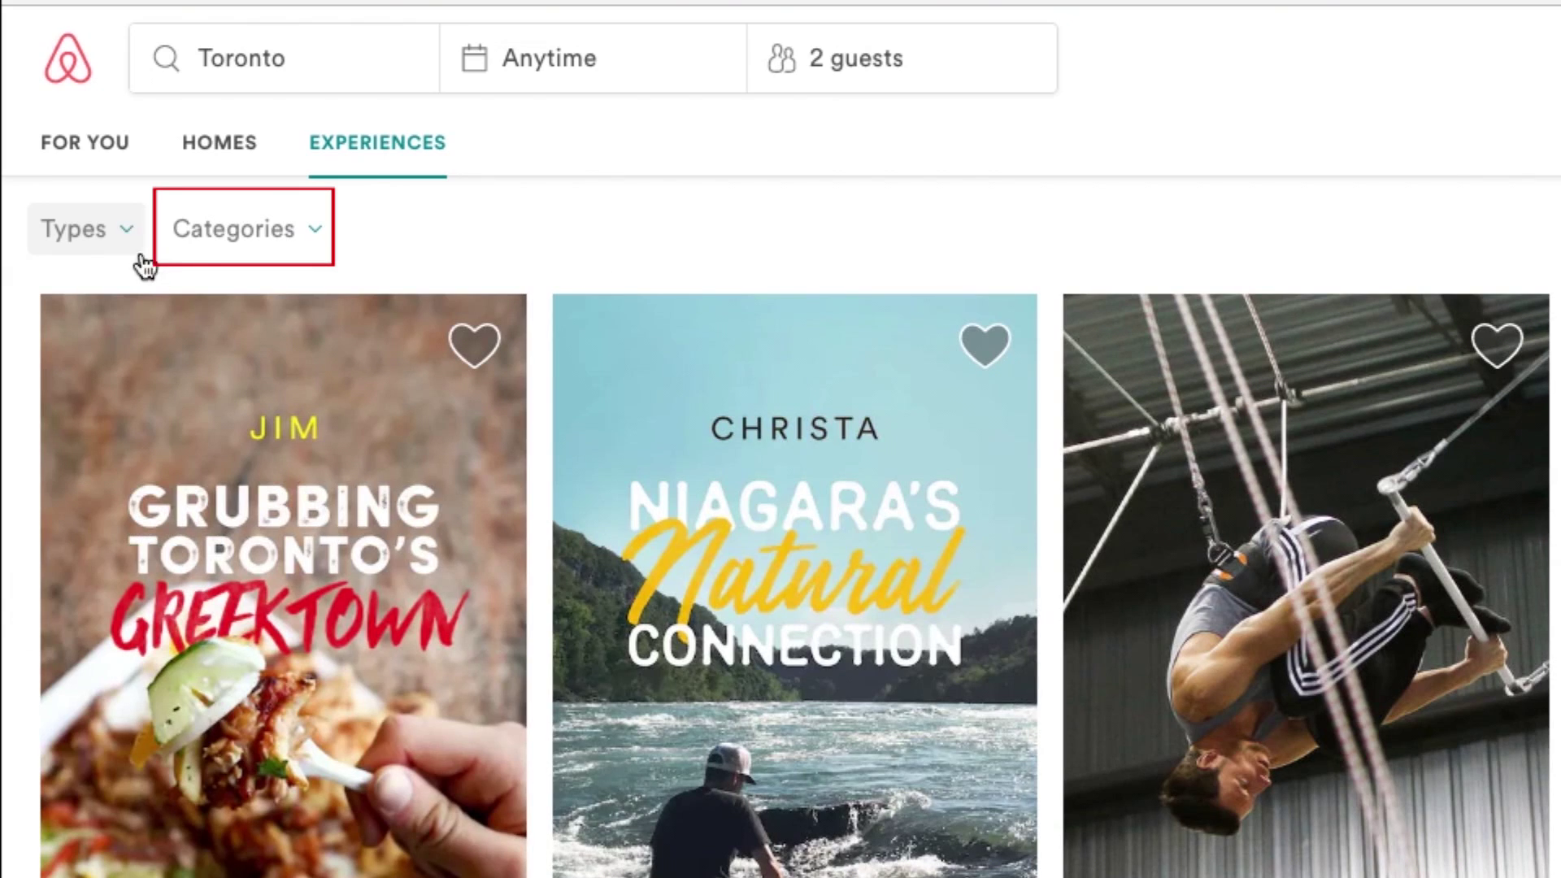
left_click(244, 262)
left_click(265, 326)
left_click(325, 374)
left_click(373, 429)
left_click(984, 725)
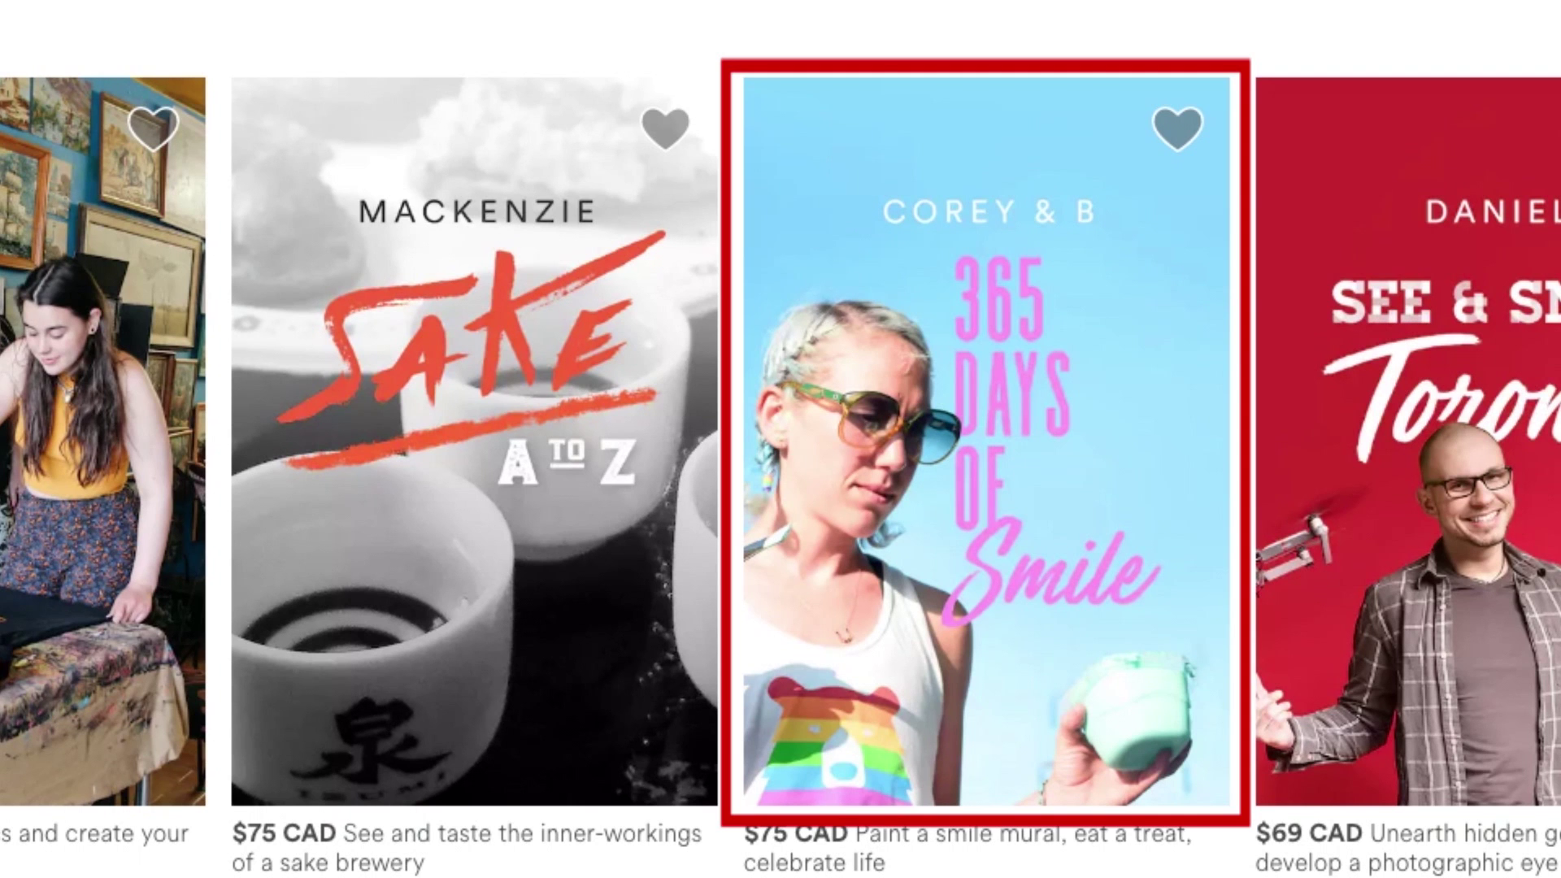
Show the available dates for the 365 Days of Smile experience
left_click(1024, 553)
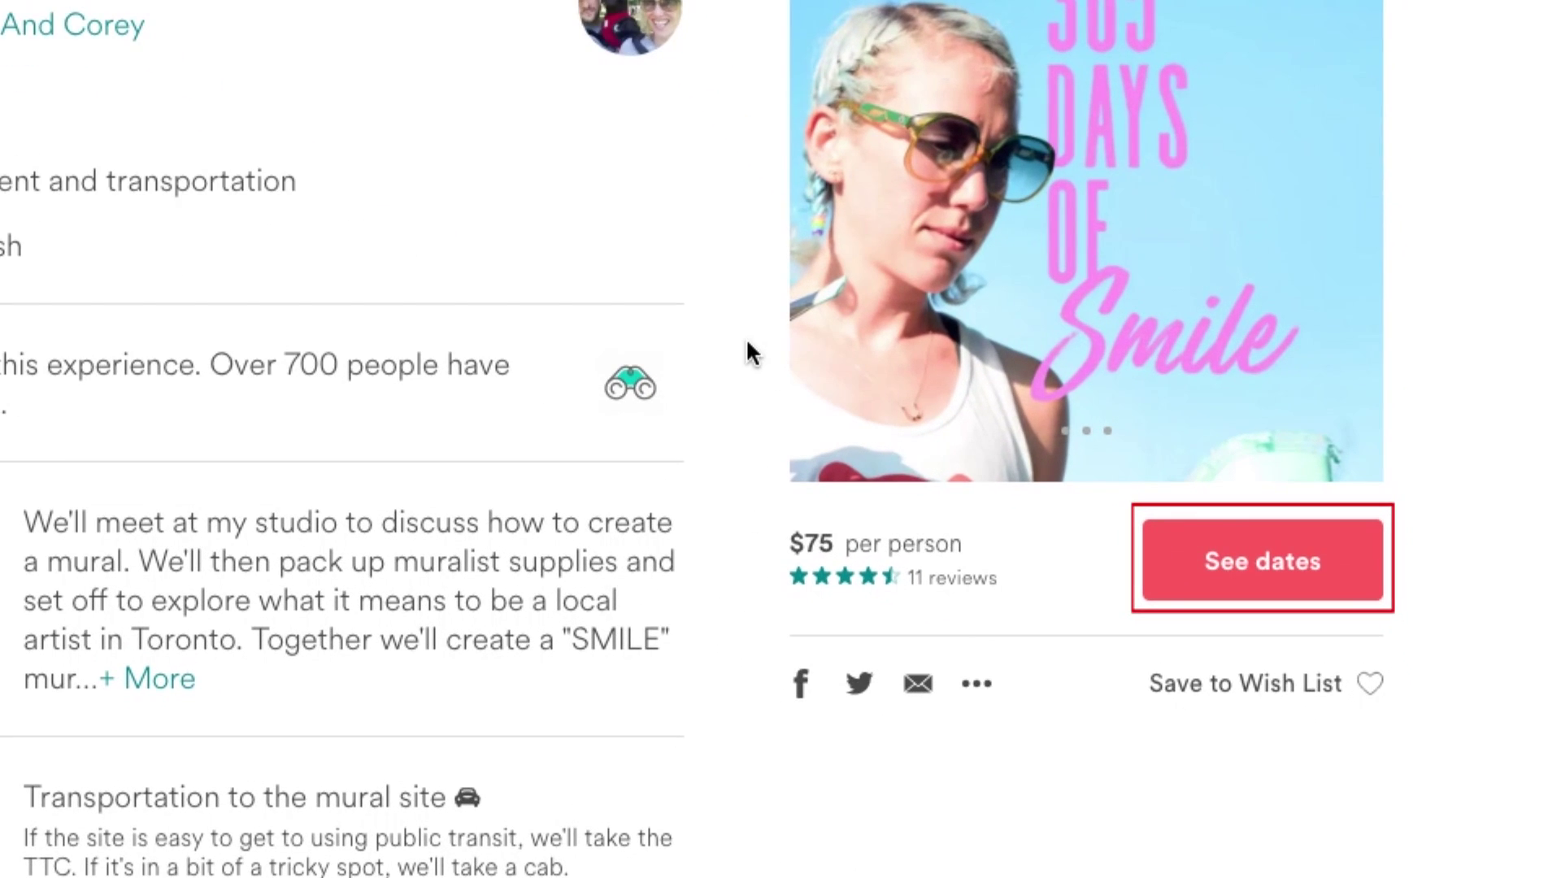
left_click(1281, 600)
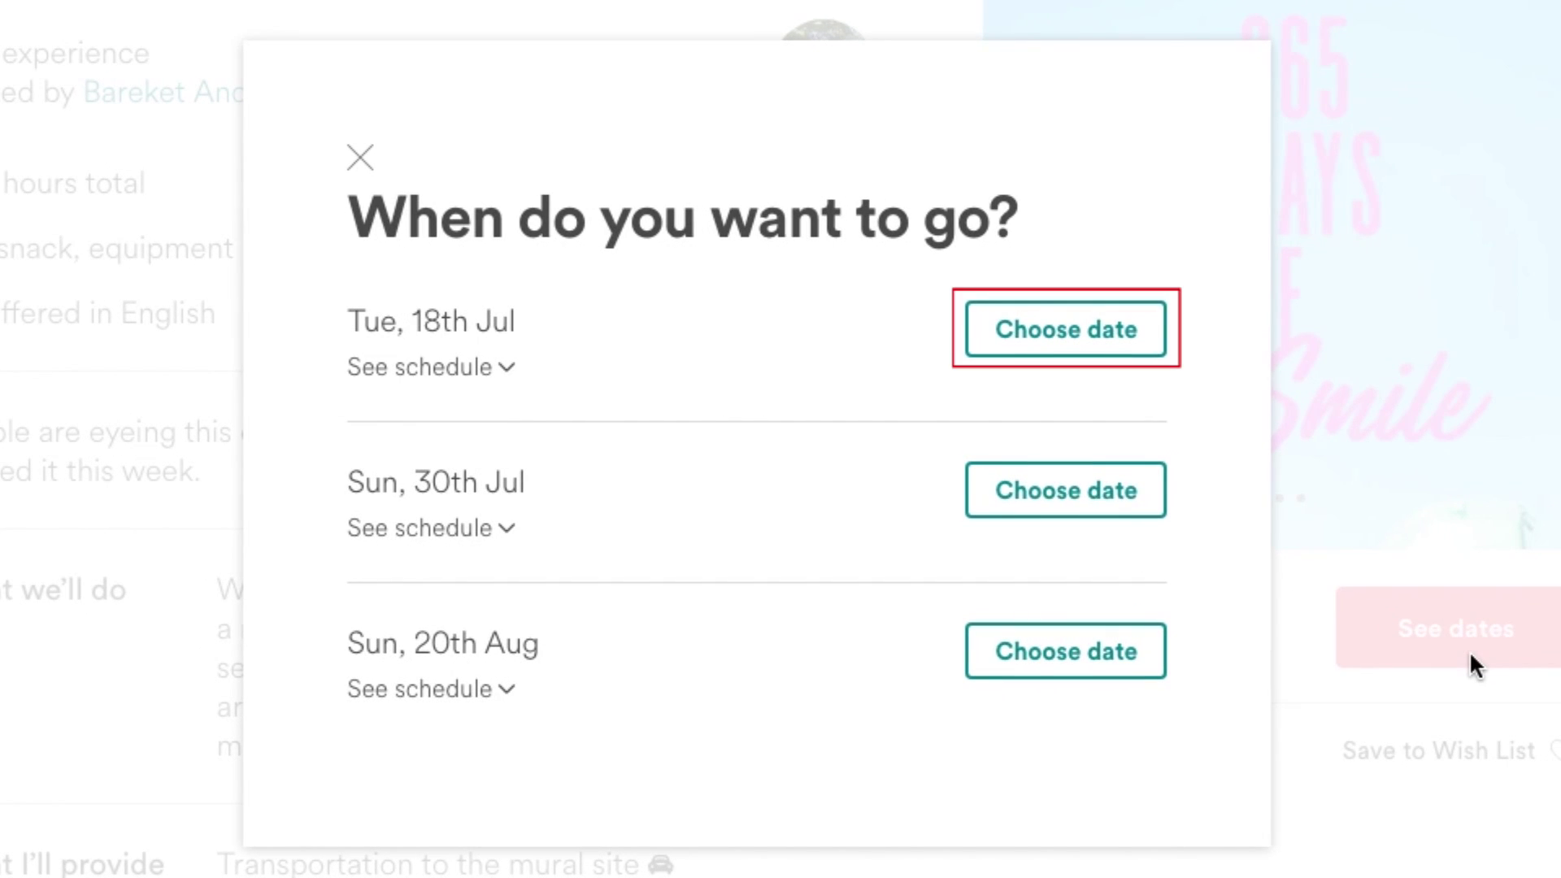
Book the Tue 18th Jul 13:30–17:30 #365daysofsmile slot for 1 guest at $75 and continue to Review and pay
left_click(1150, 360)
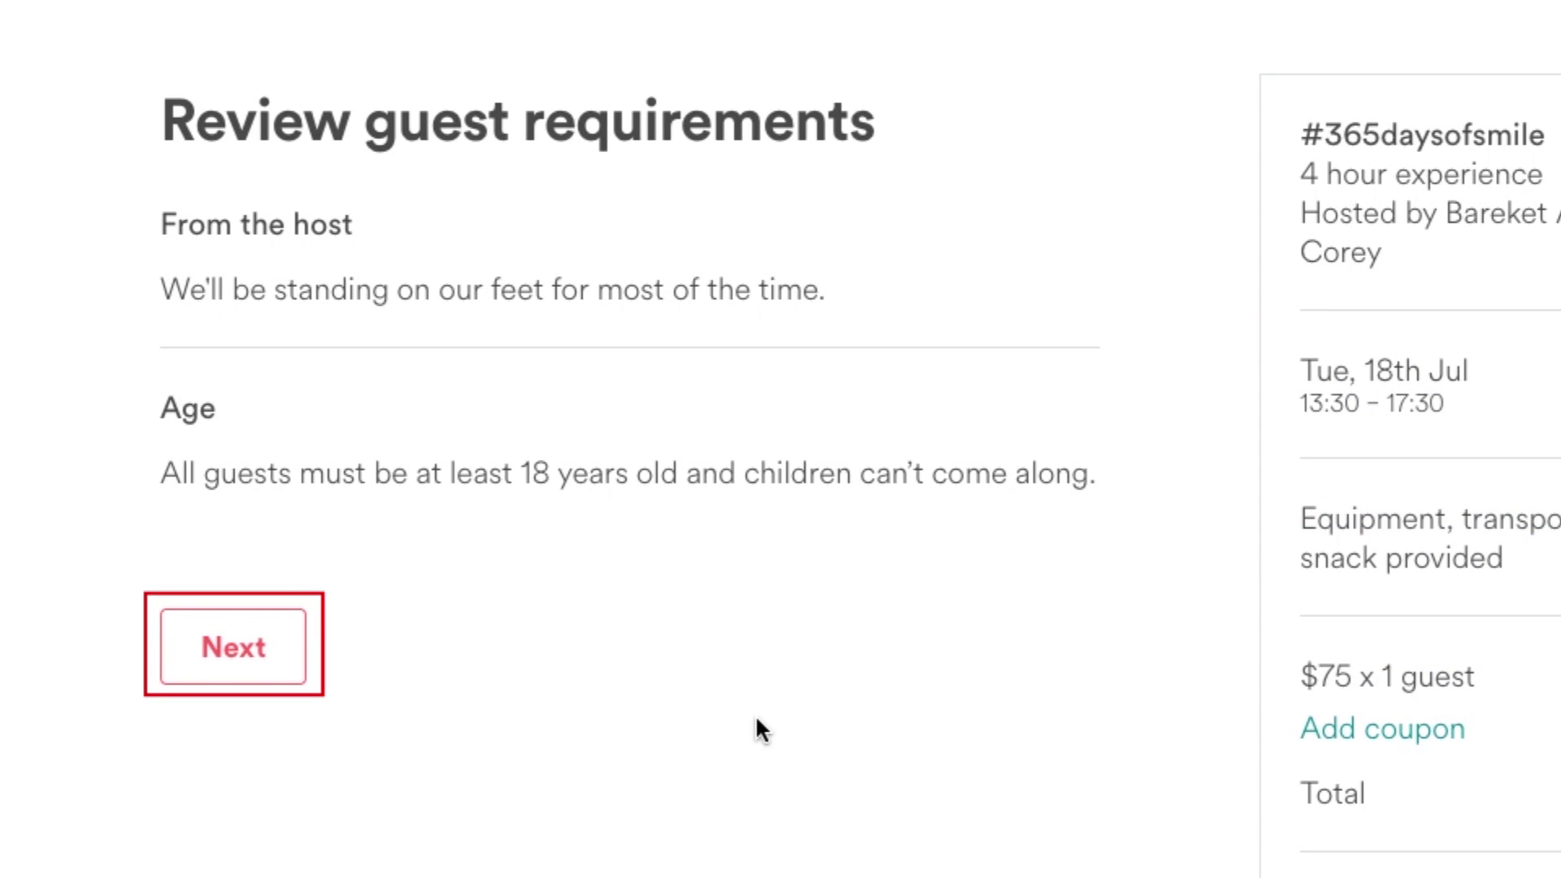
left_click(279, 681)
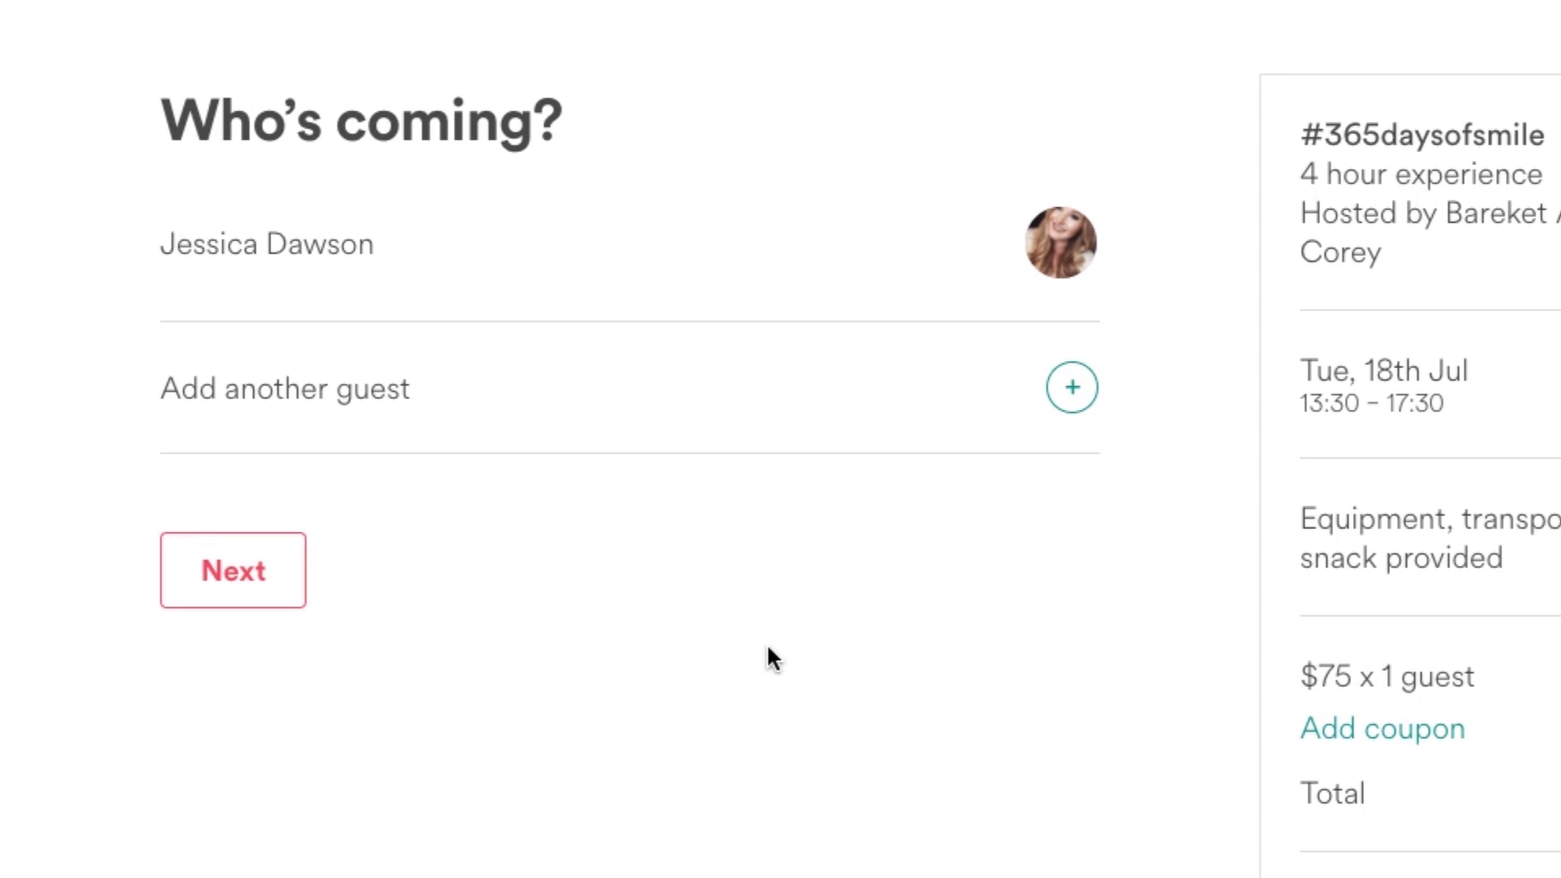
left_click(1077, 406)
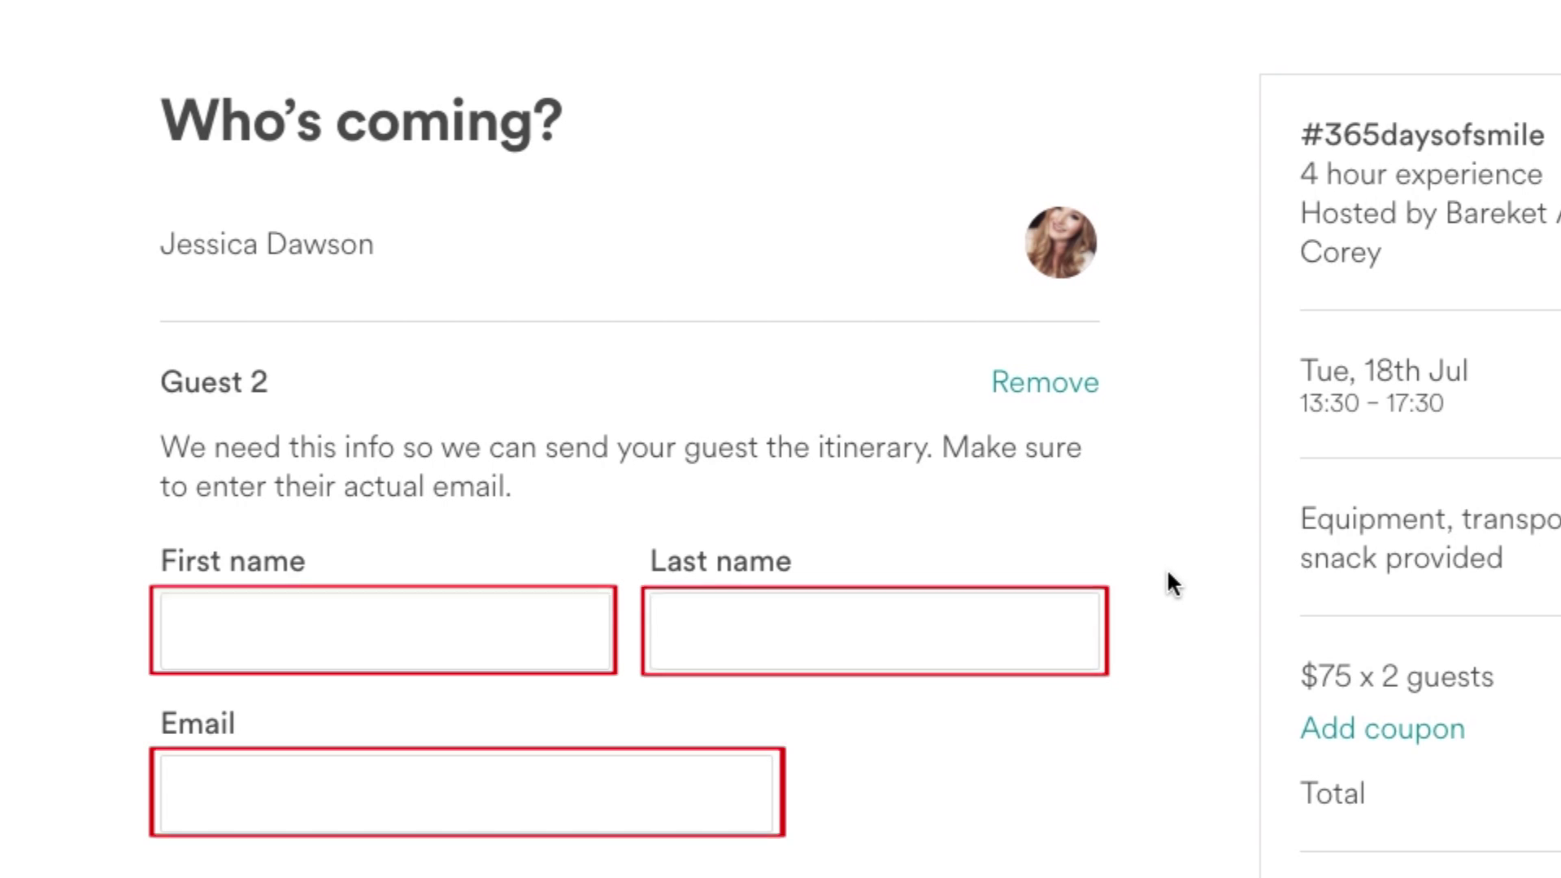
left_click(1089, 388)
left_click(286, 575)
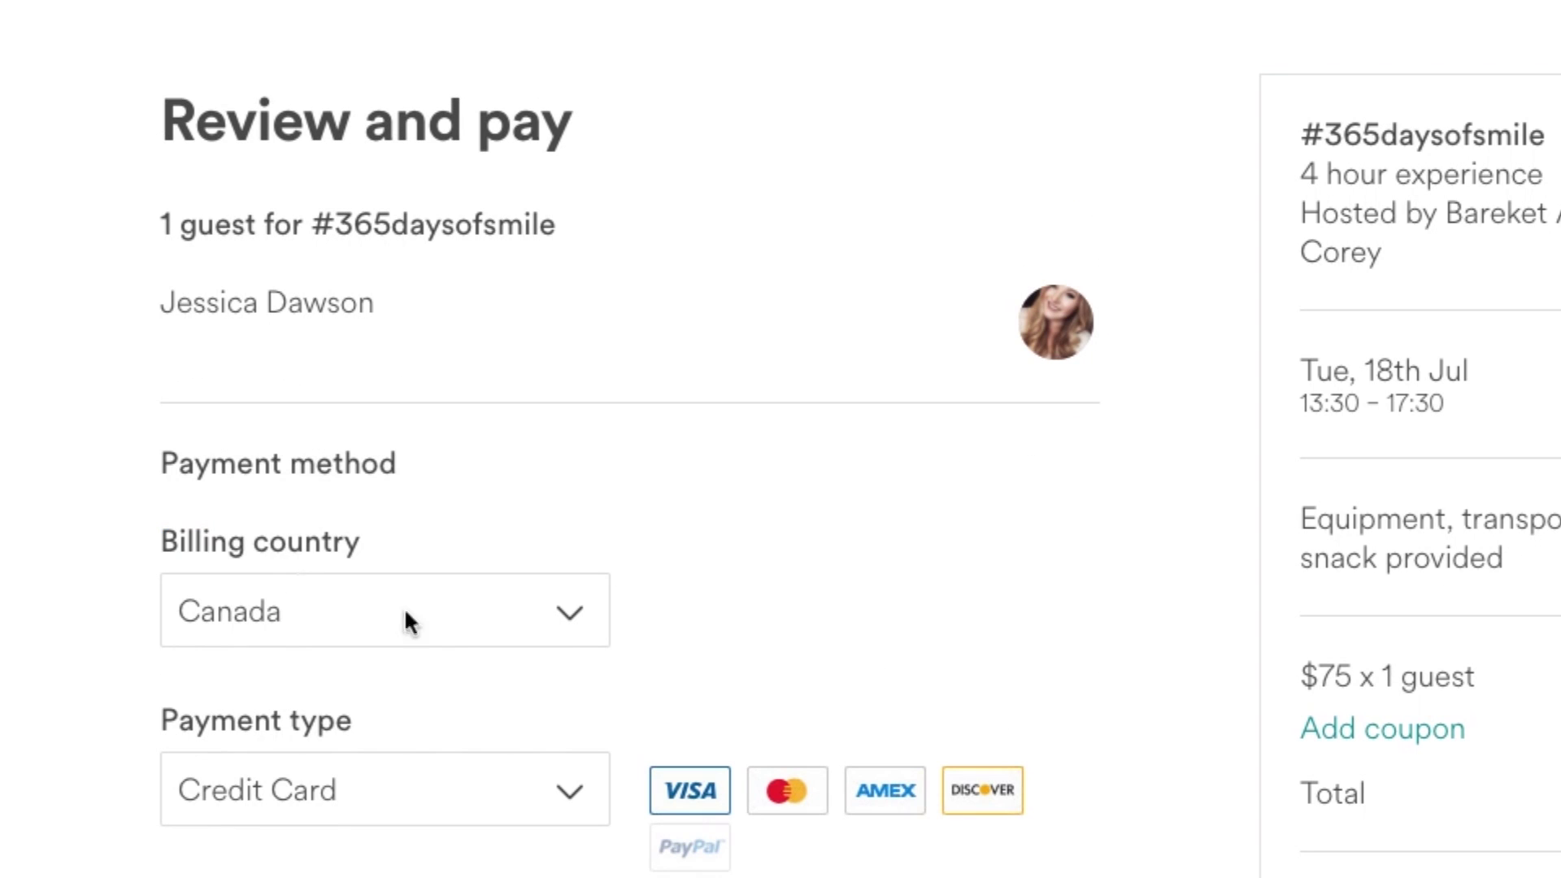
Scroll the Toronto 1 bedroom w/ parking listing down to its About this listing description
scroll(972, 592, "down", 5)
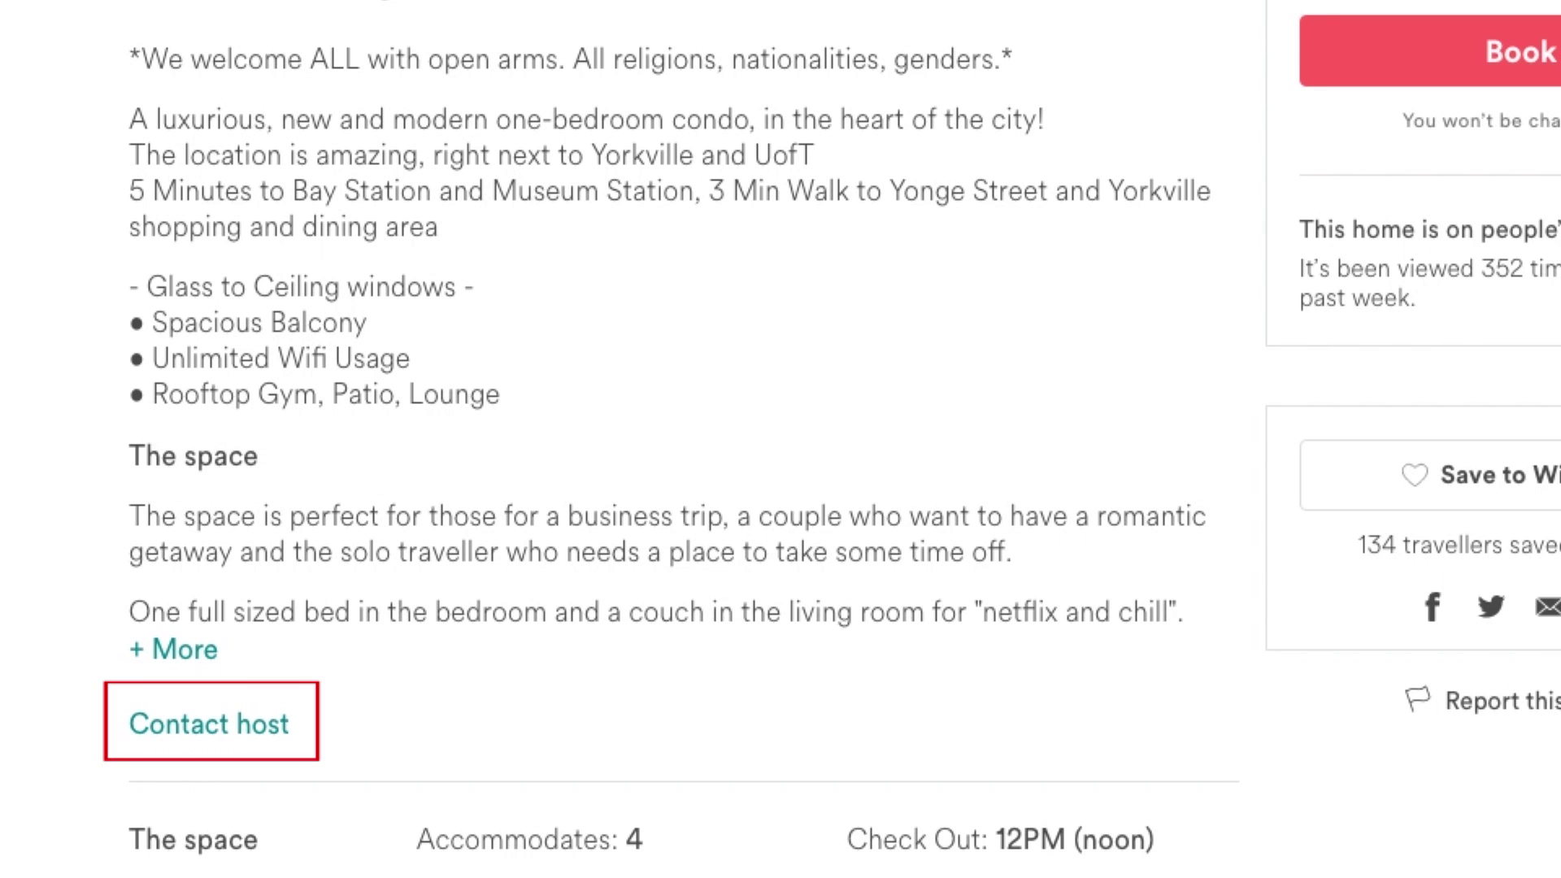
Prepare a host enquiry for 10-07-2017 to 11-07-2017 with 2 guests, then check the Messages panel
left_click(224, 746)
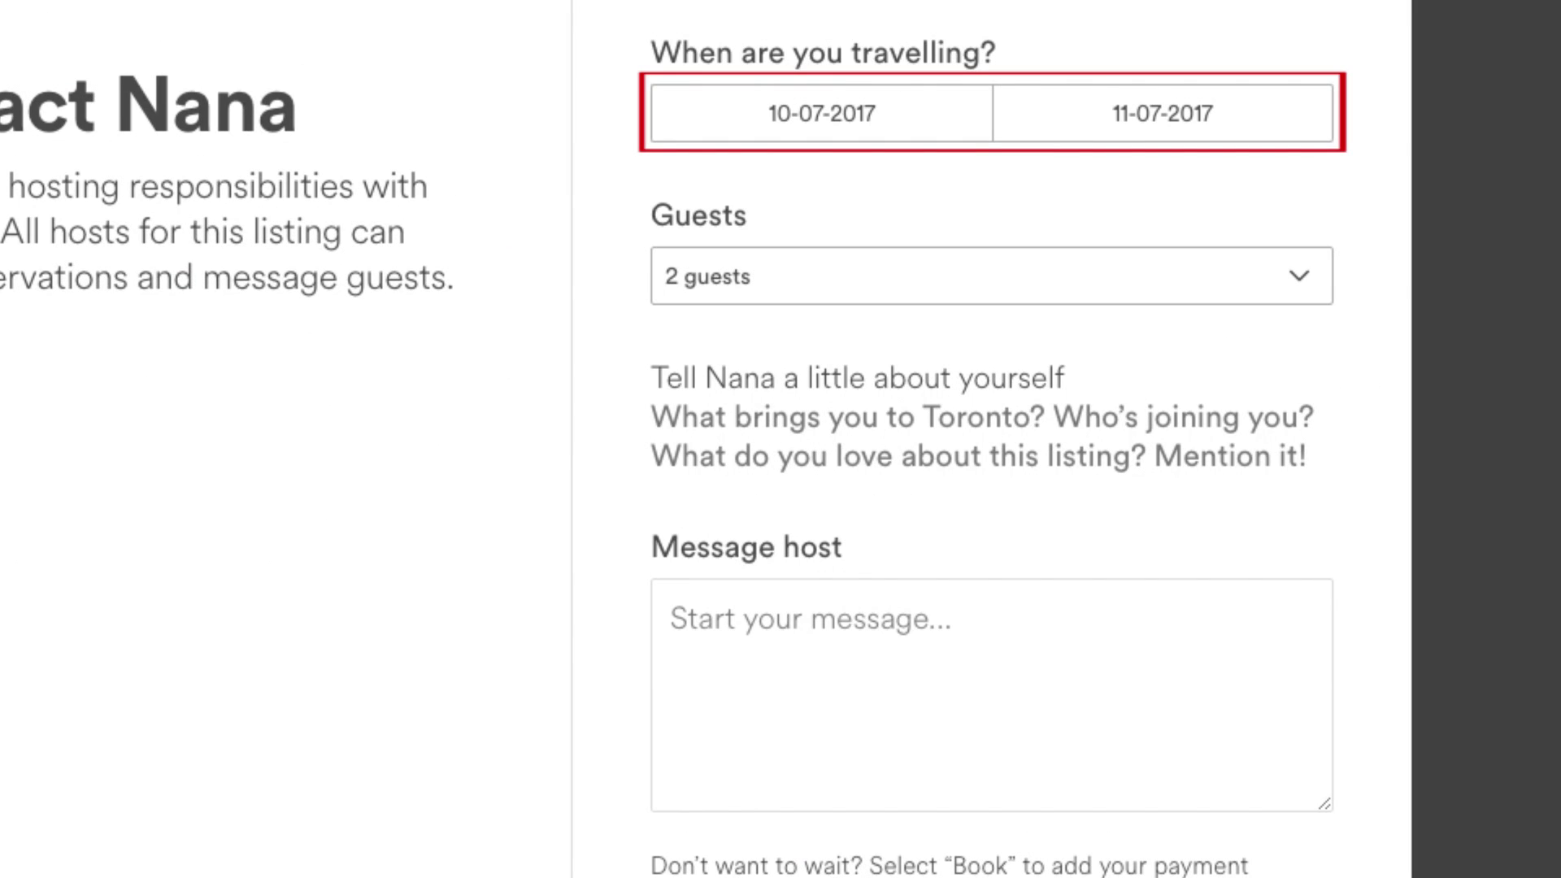
left_click(826, 125)
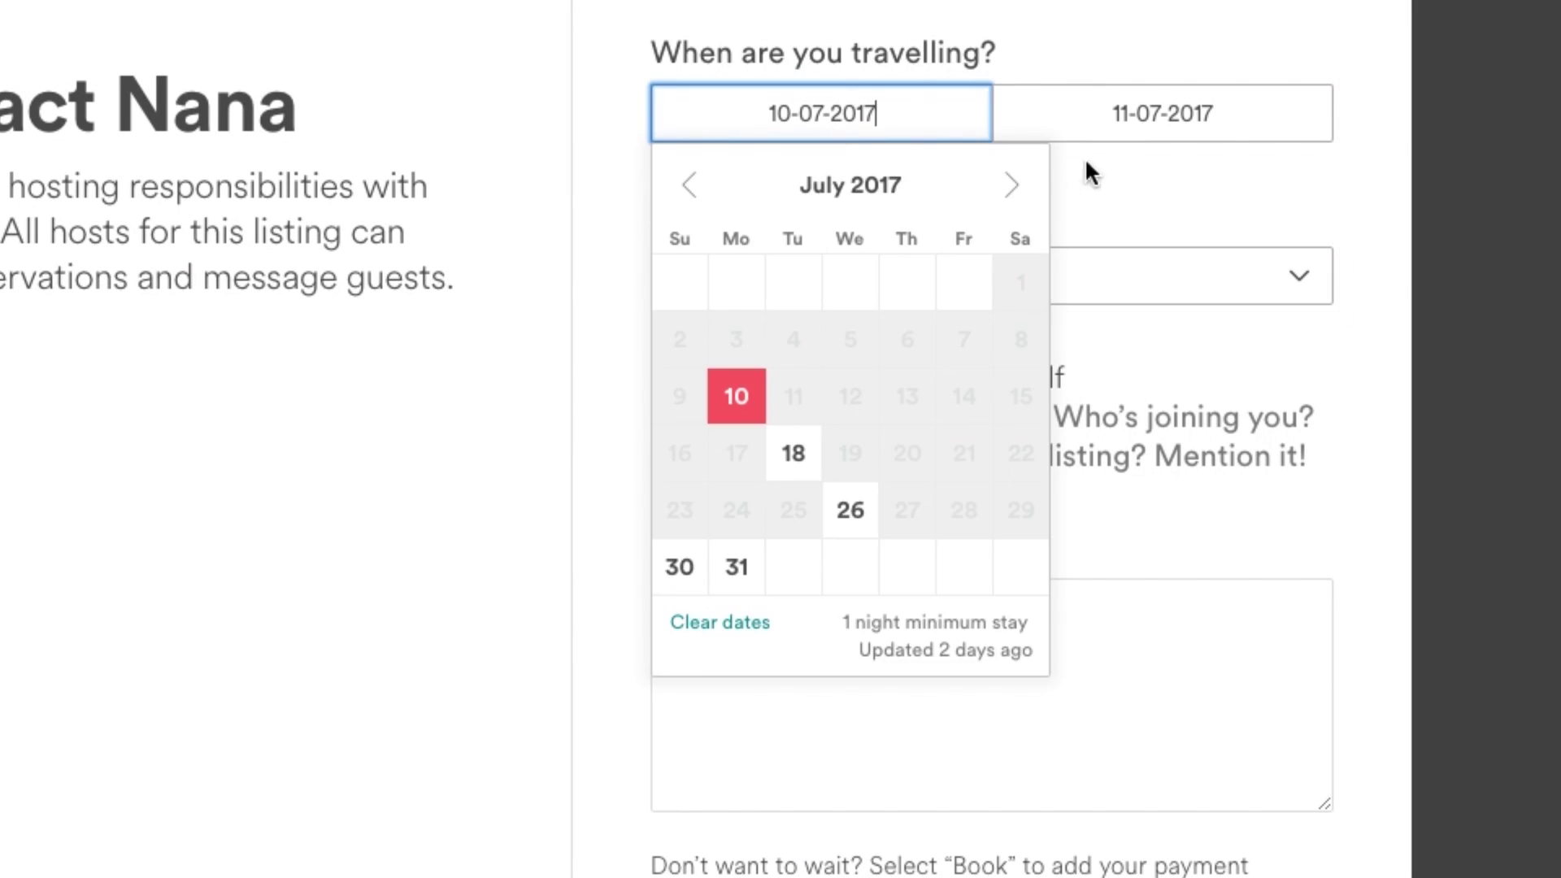
left_click(1185, 113)
left_click(1127, 290)
left_click(1127, 290)
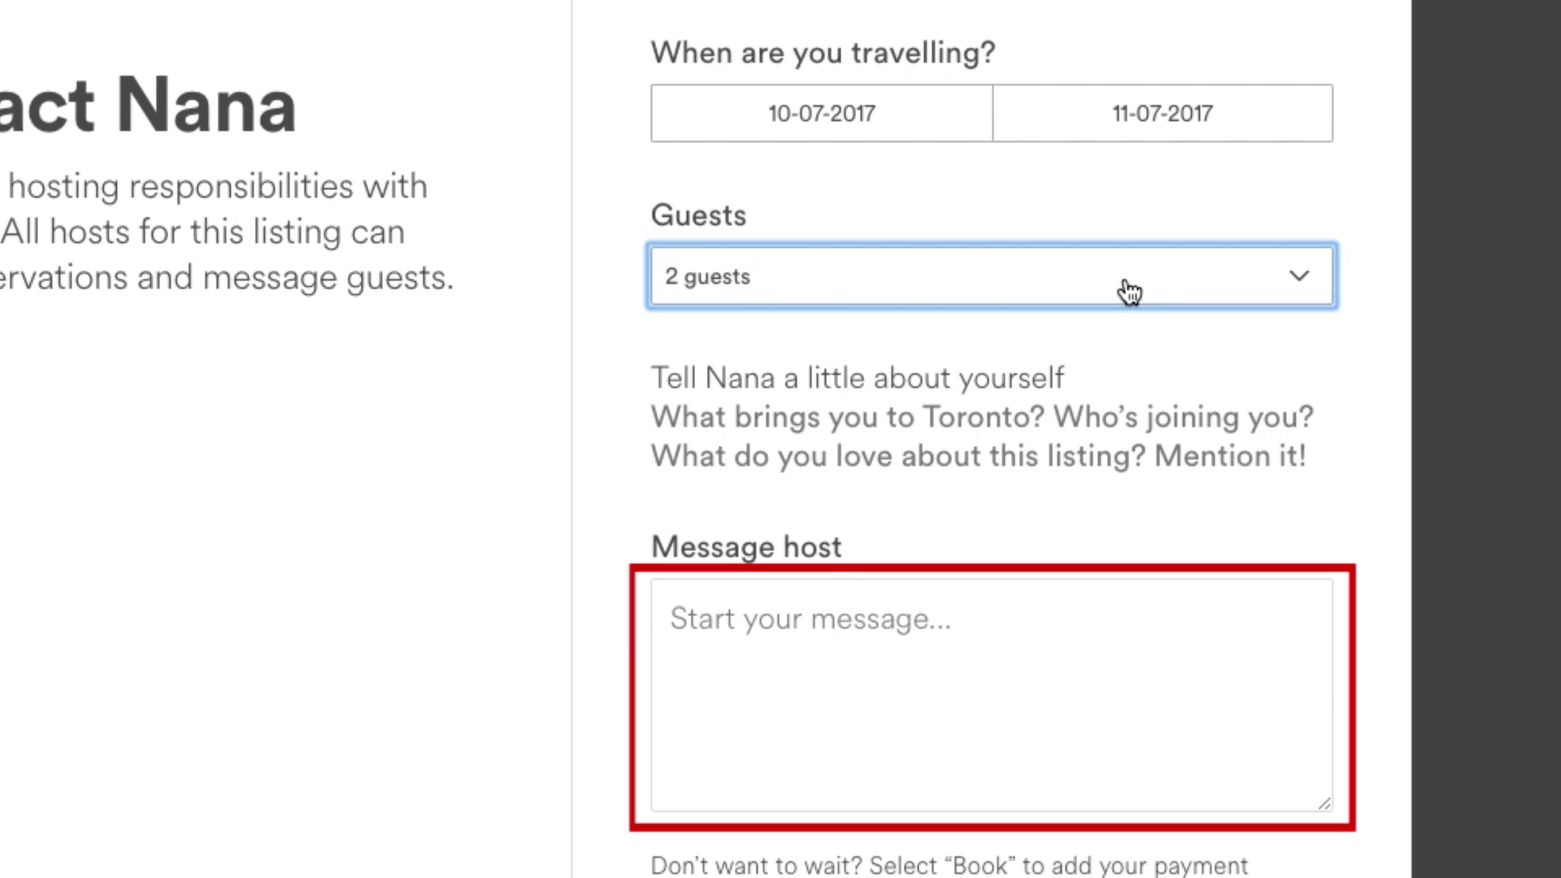
left_click(923, 664)
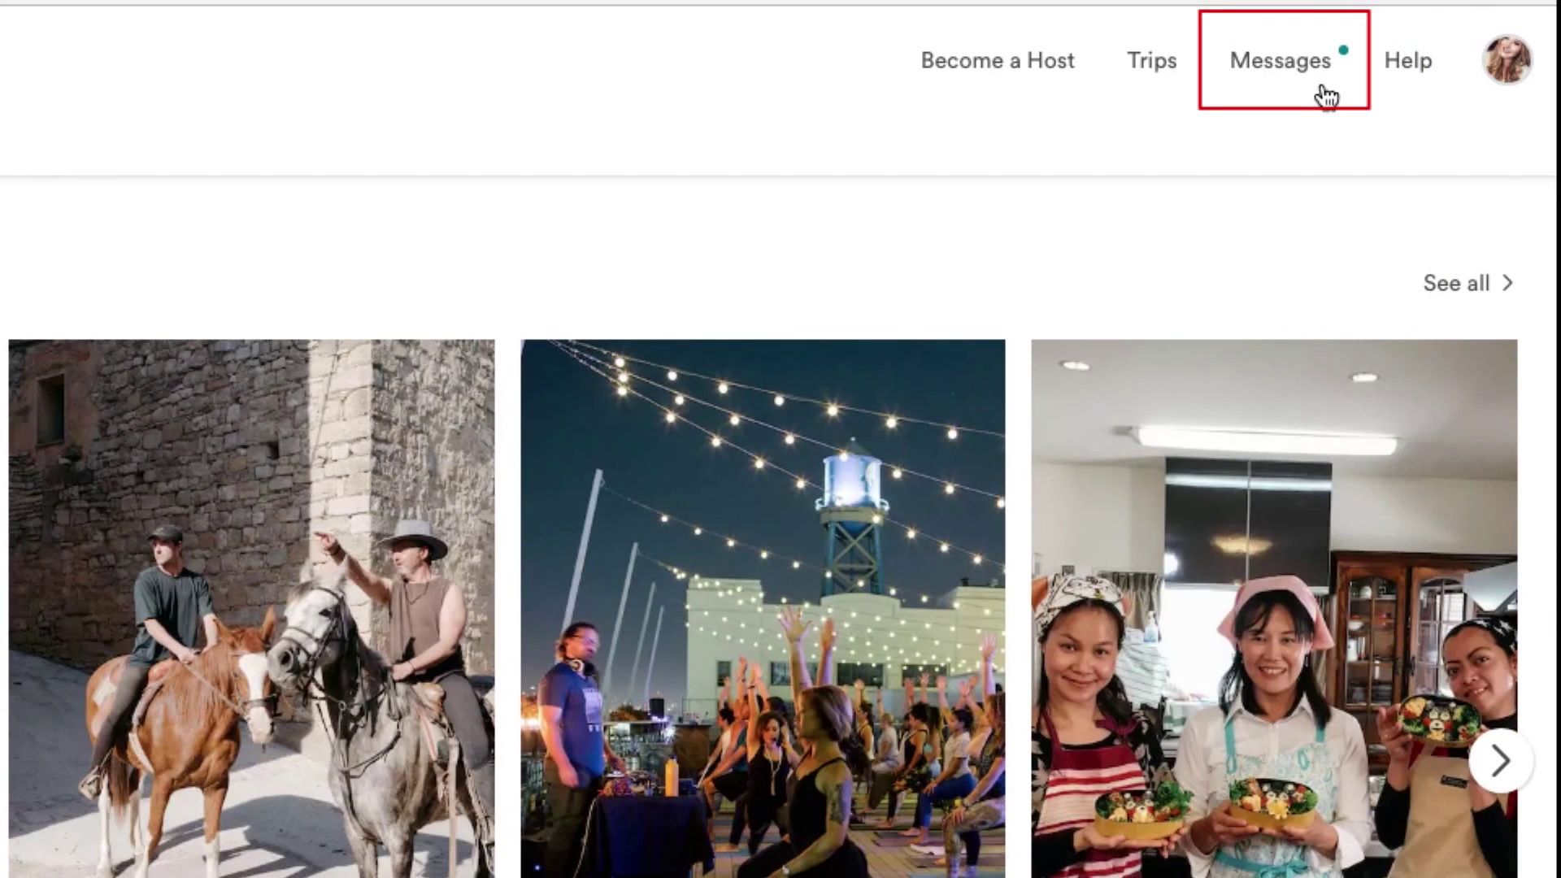
left_click(1325, 91)
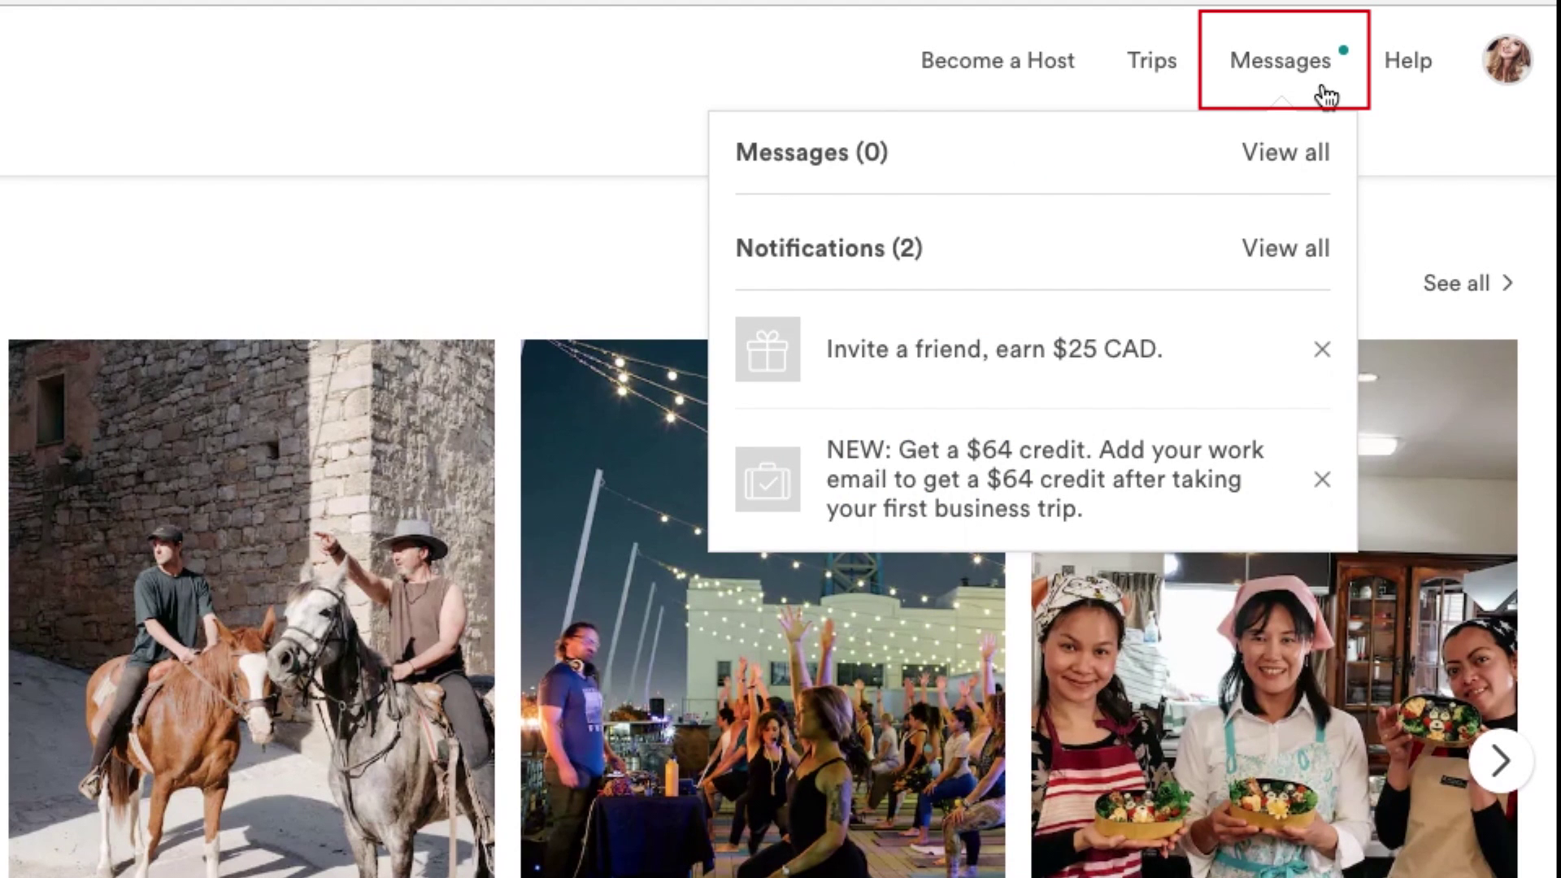
left_click(1310, 162)
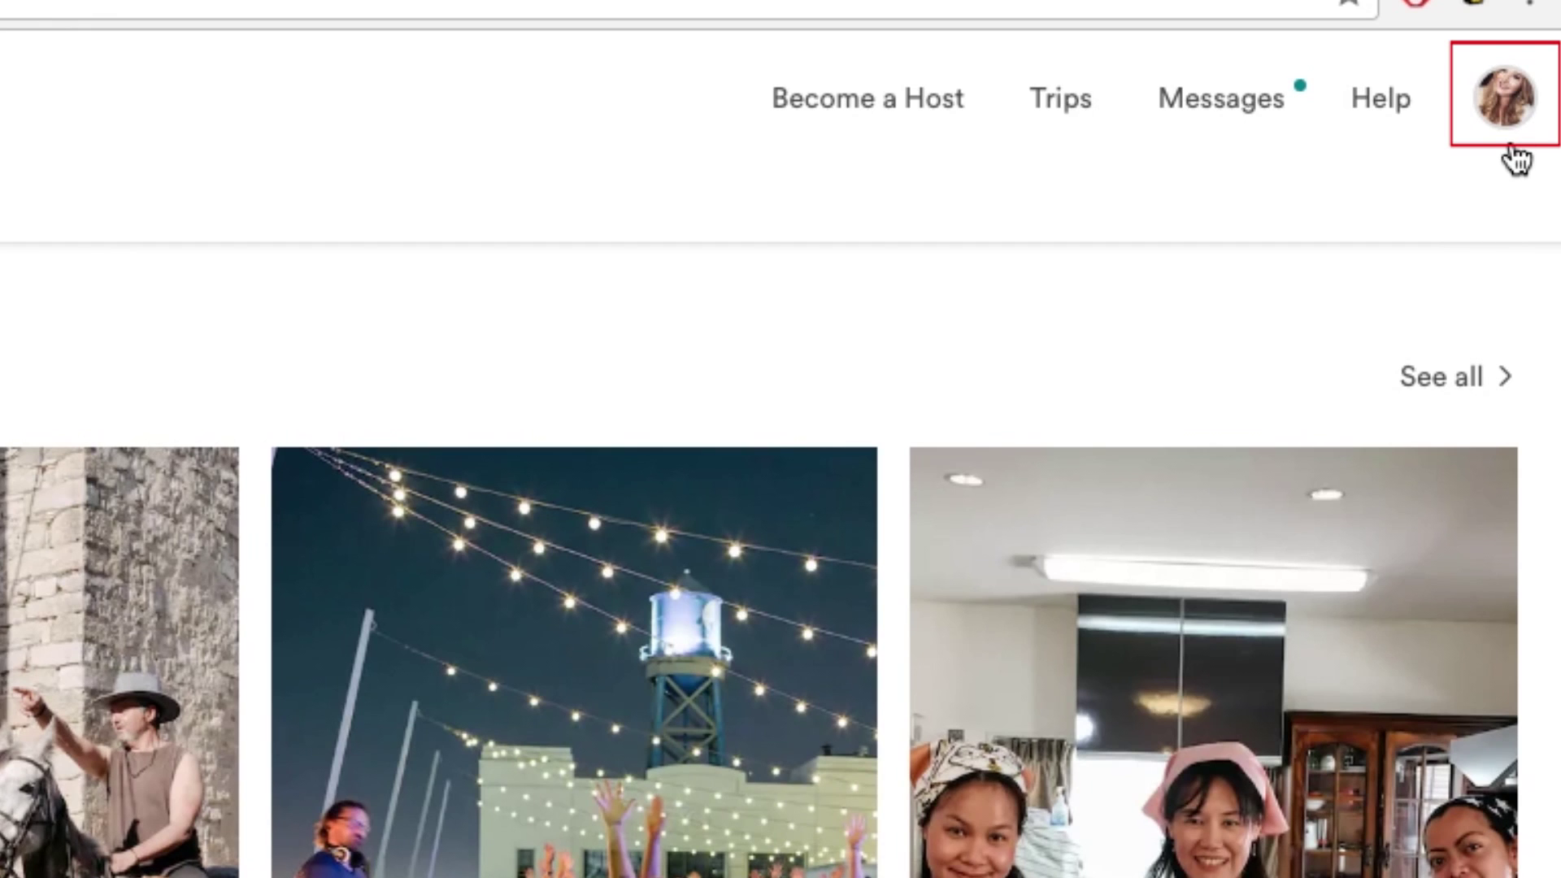
Choose Log Out from the profile avatar menu to sign out of Airbnb
left_click(1514, 156)
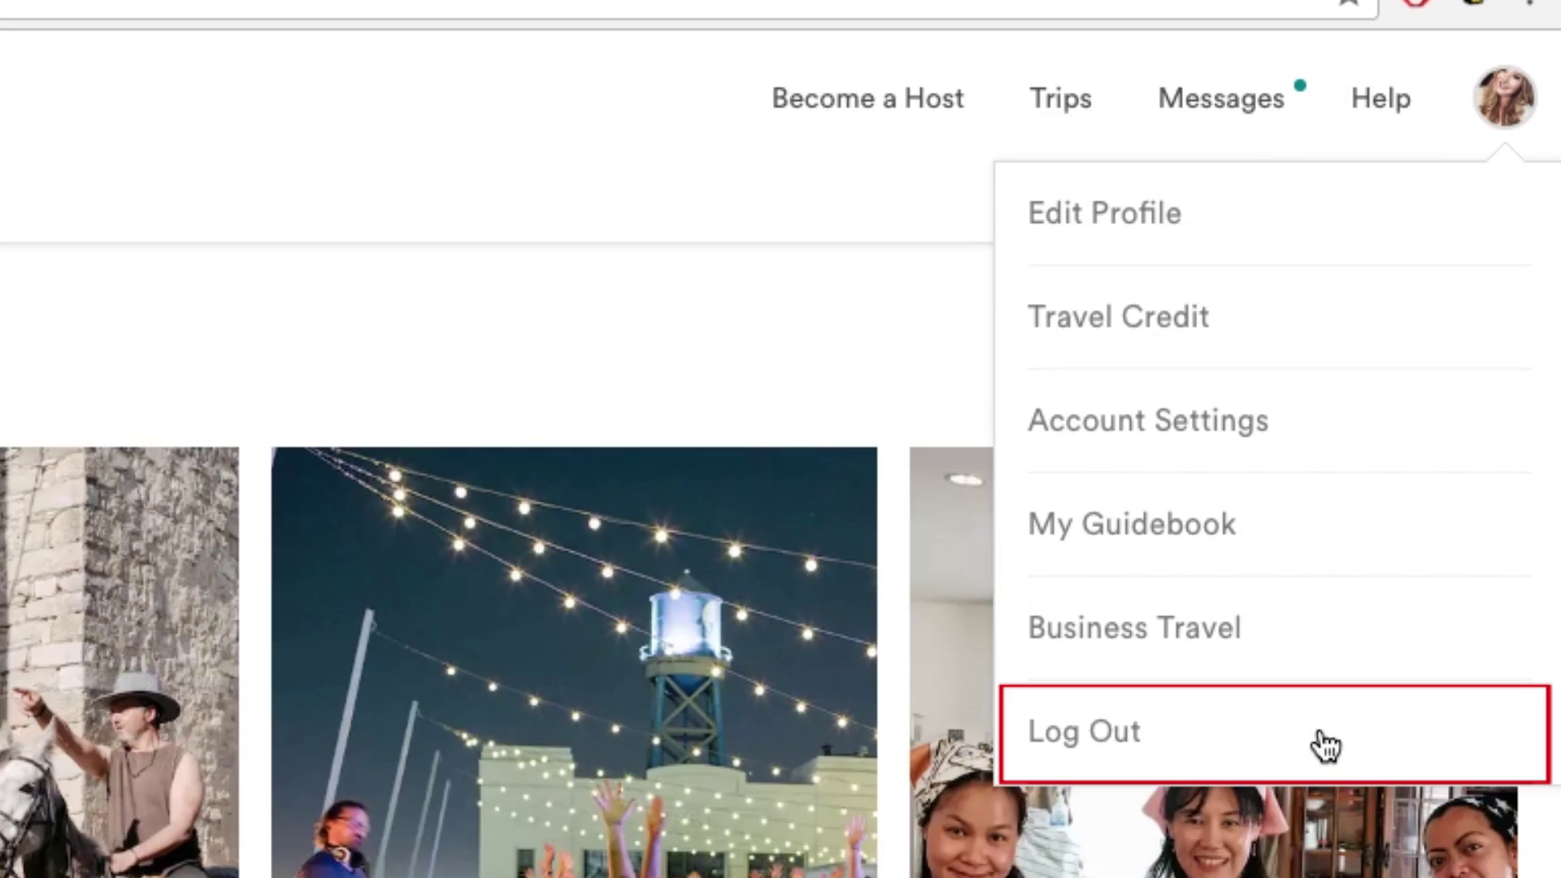
left_click(1326, 744)
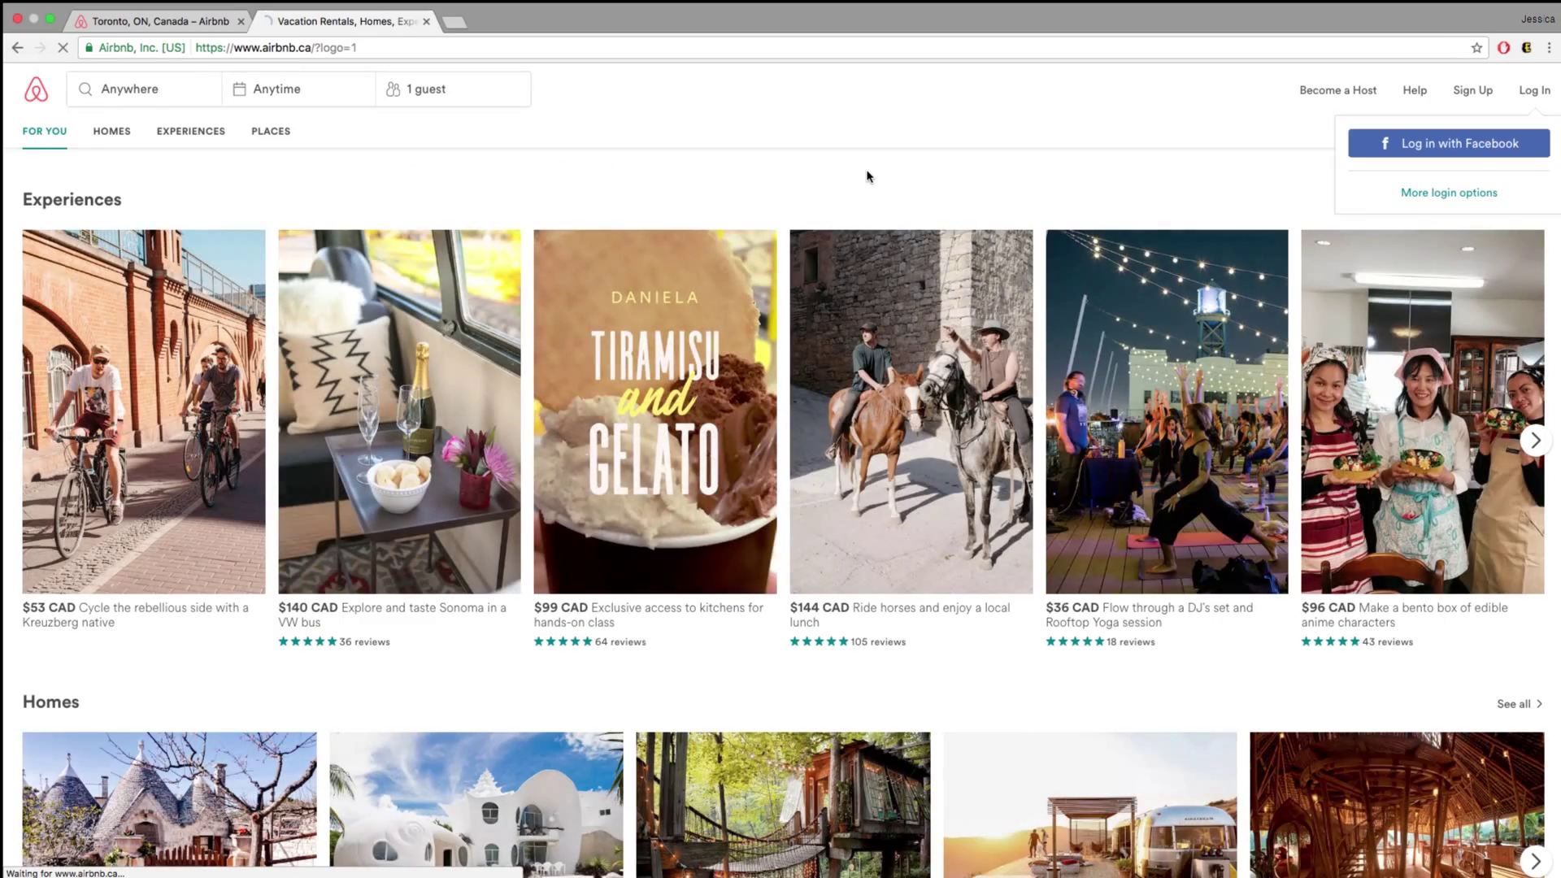
mouse_move(1325, 15)
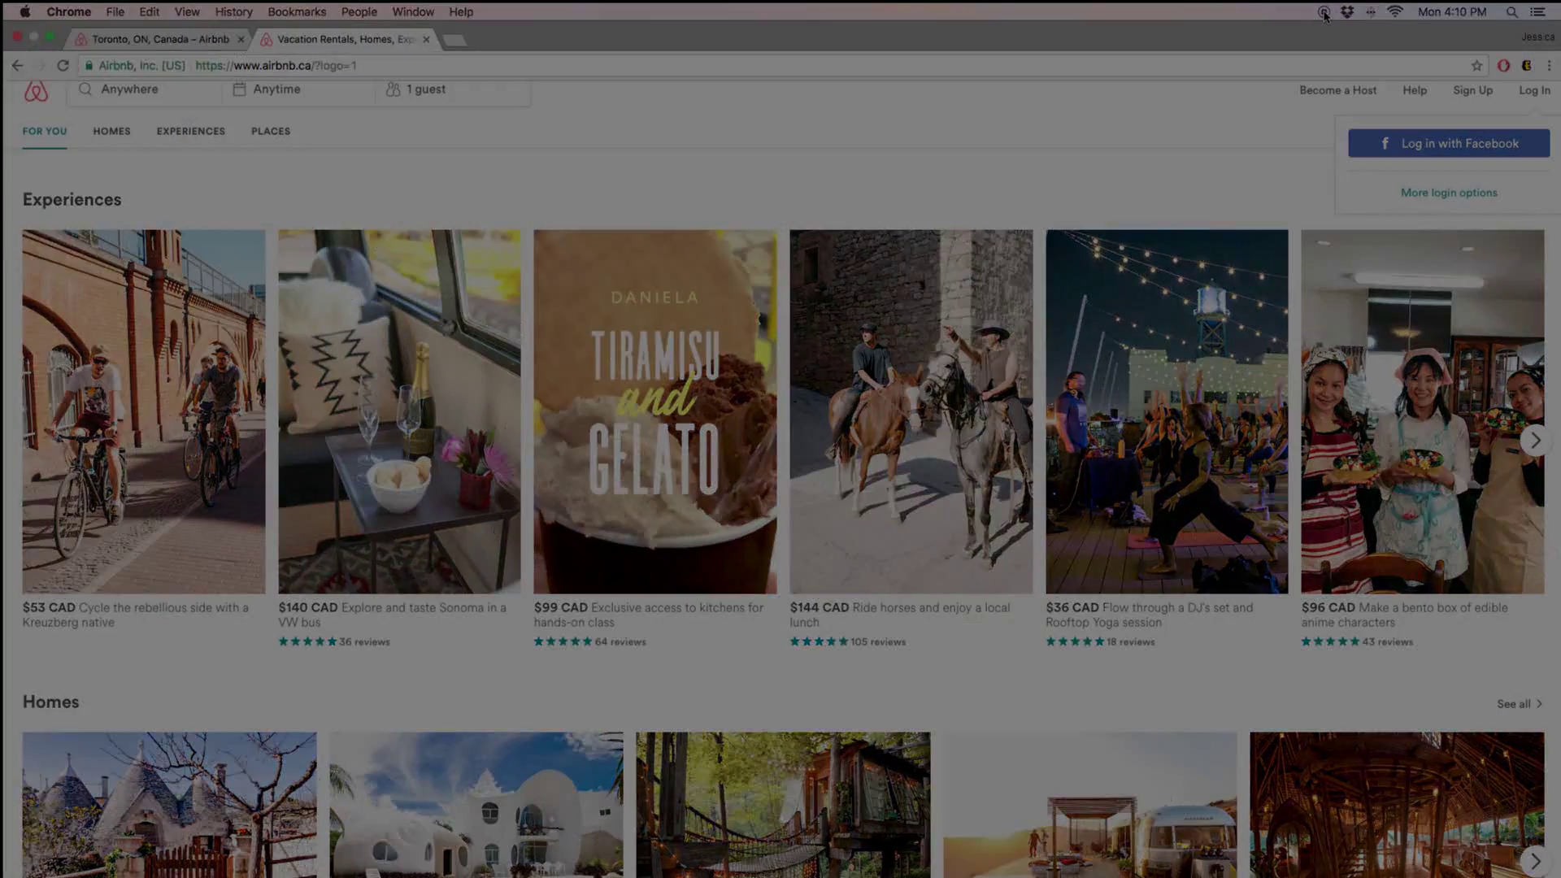